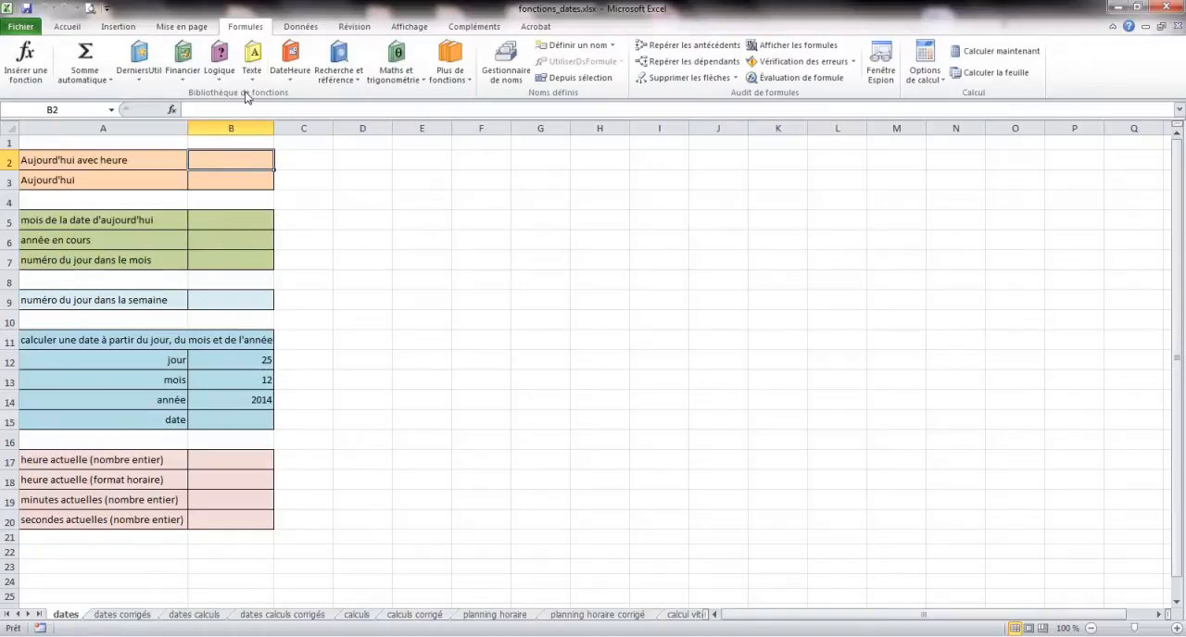
- Insert the MAINTENANT function in cell B2 for today's date with the time
left_click(290, 82)
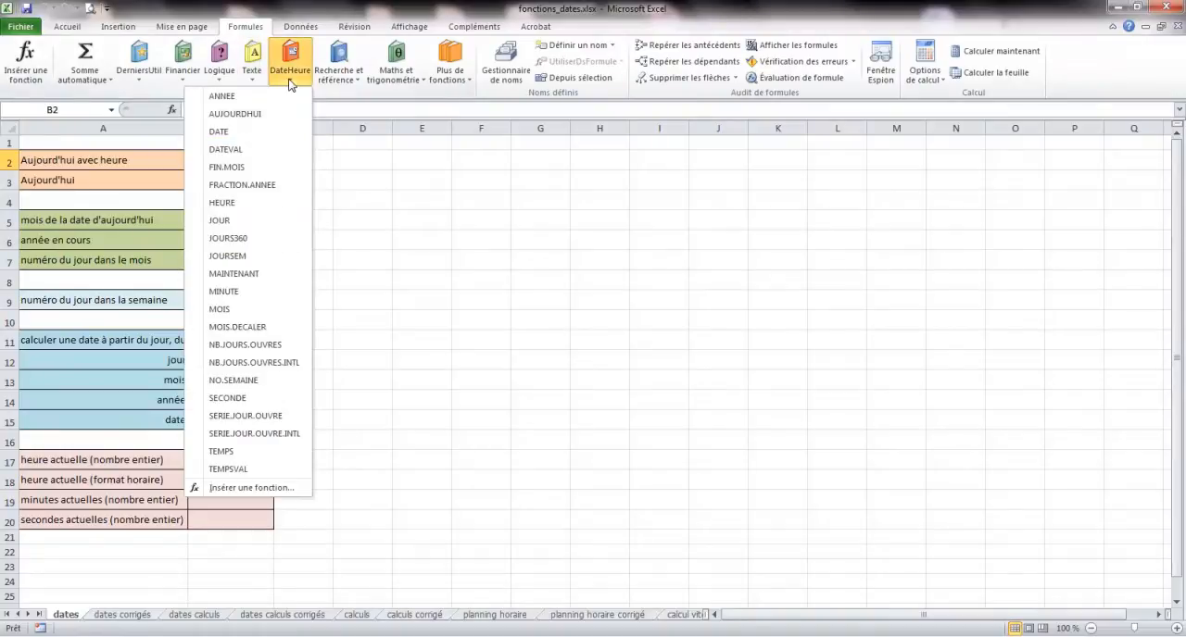
left_click(236, 274)
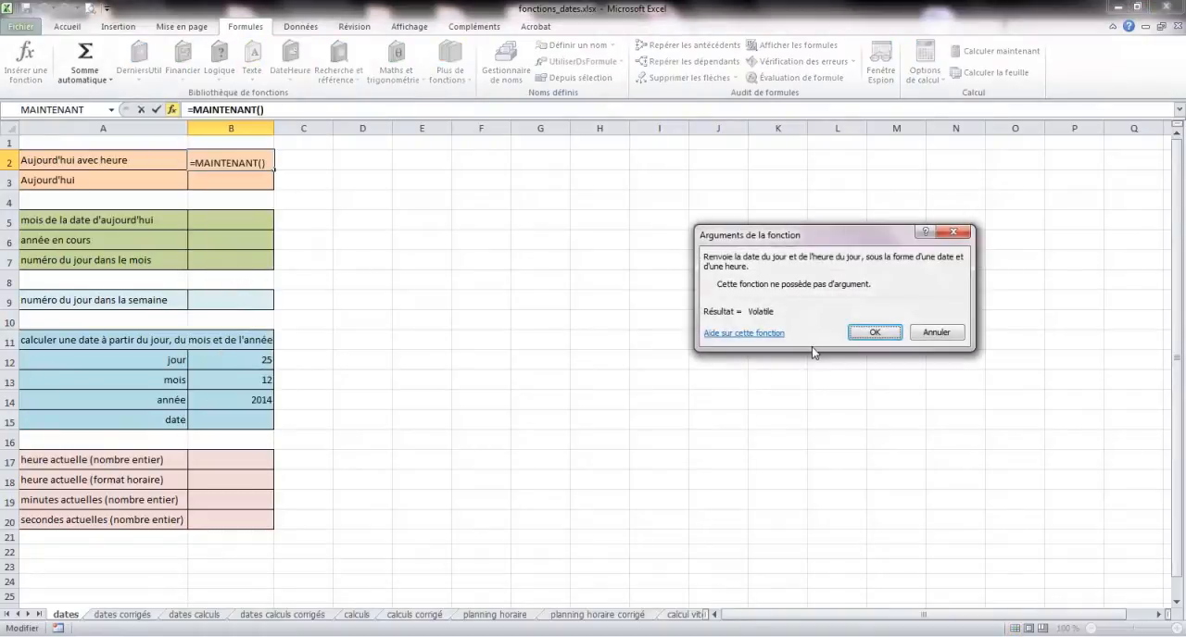
left_click_drag(802, 235, 522, 208)
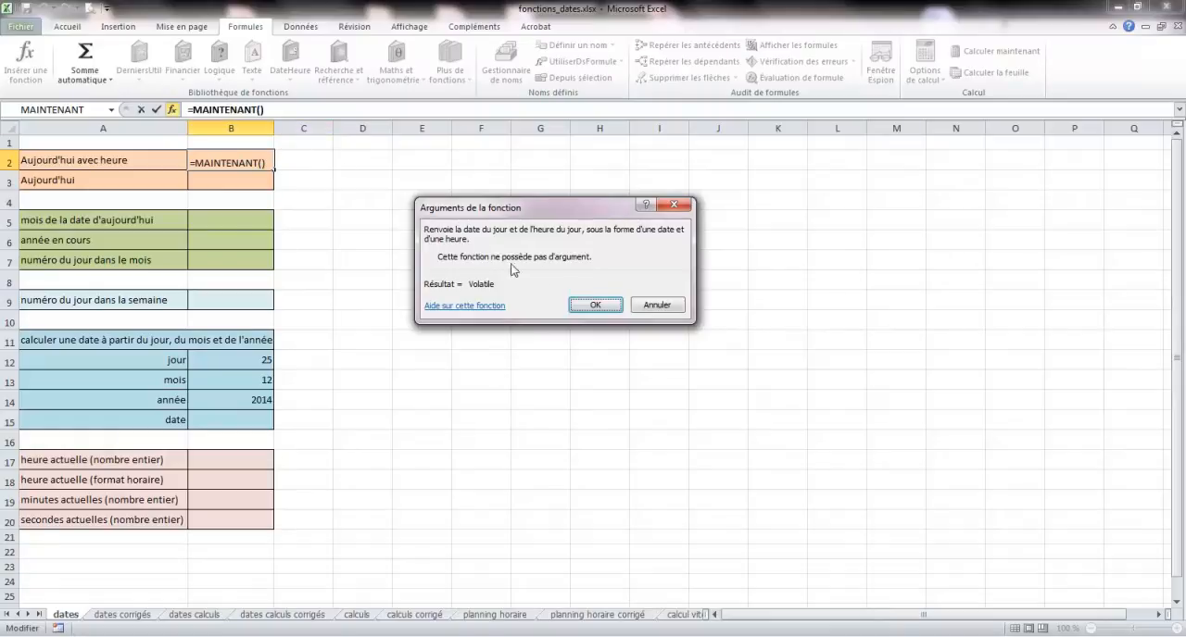
left_click(595, 305)
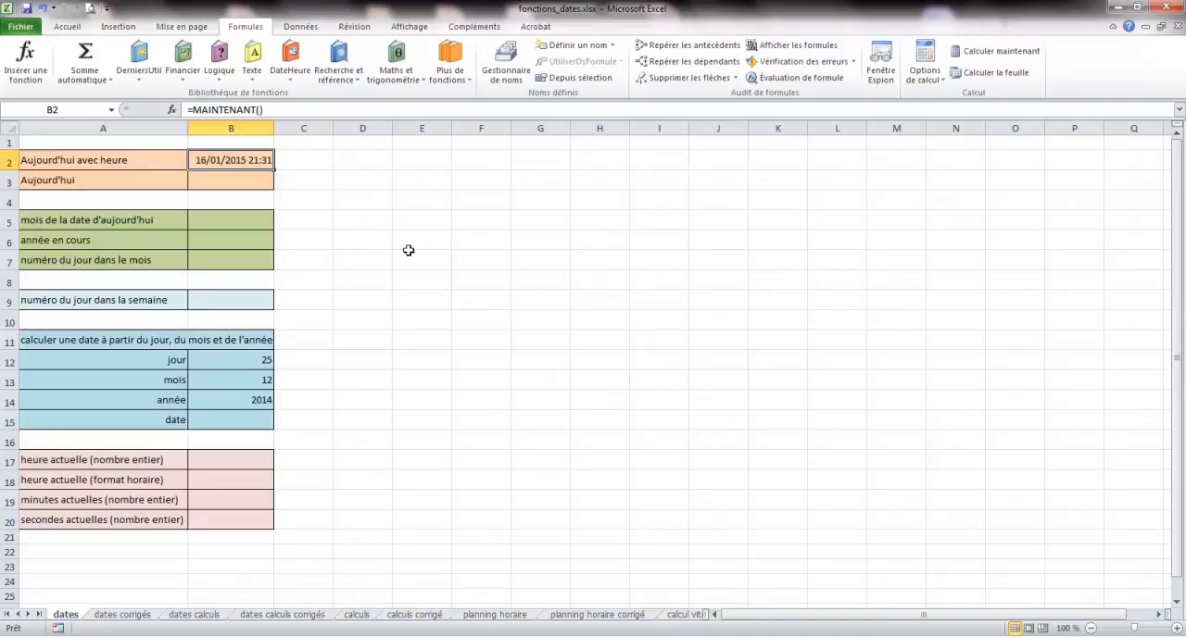
- Insert the AUJOURDHUI function in cell B3 for today's date without the time
left_click(238, 183)
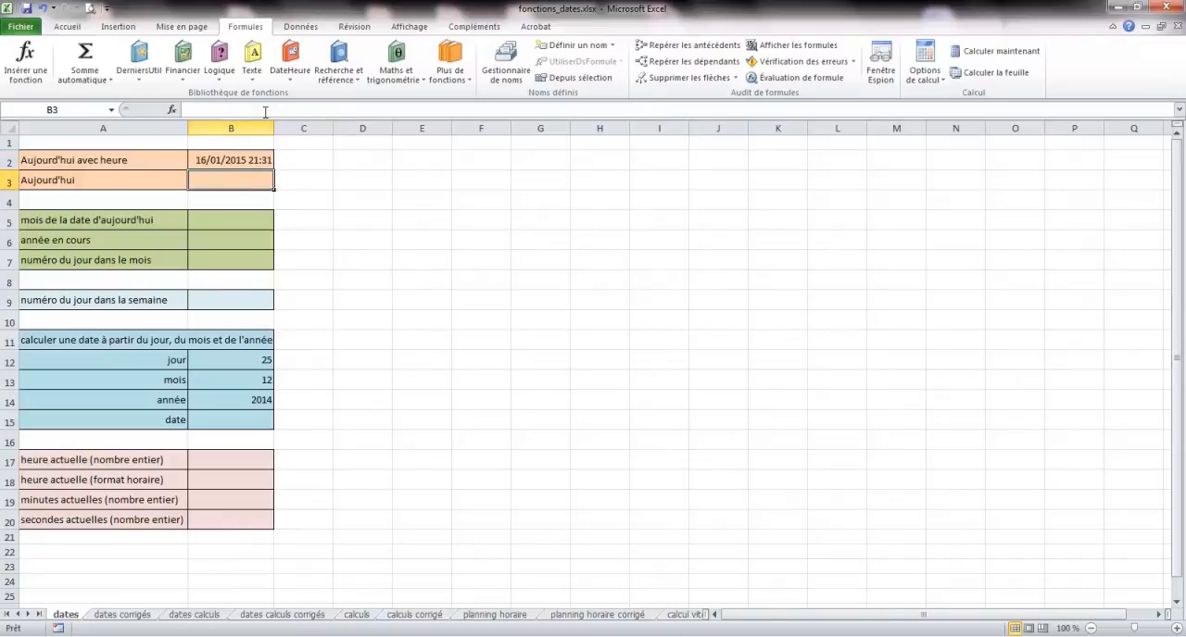
left_click(290, 67)
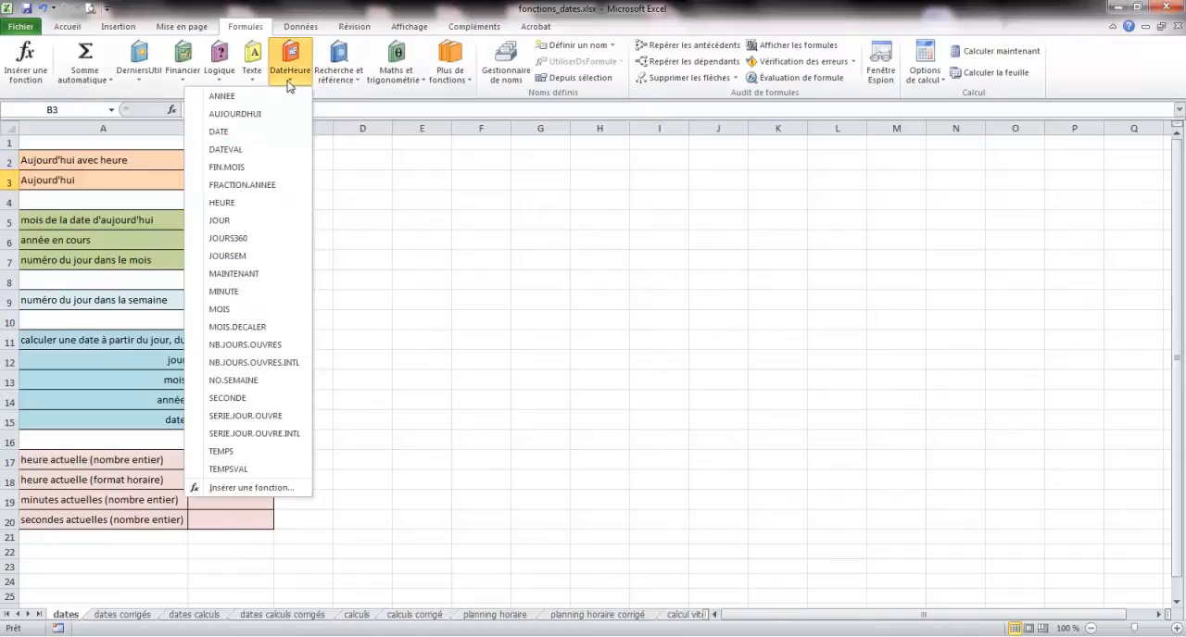
left_click(236, 114)
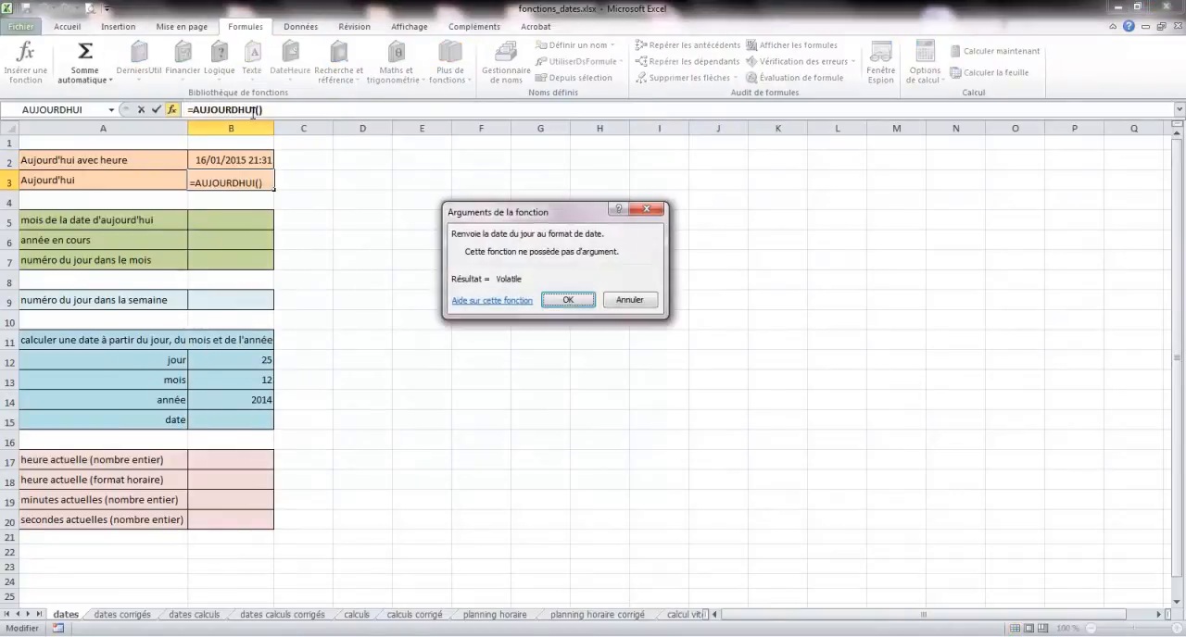
left_click(568, 299)
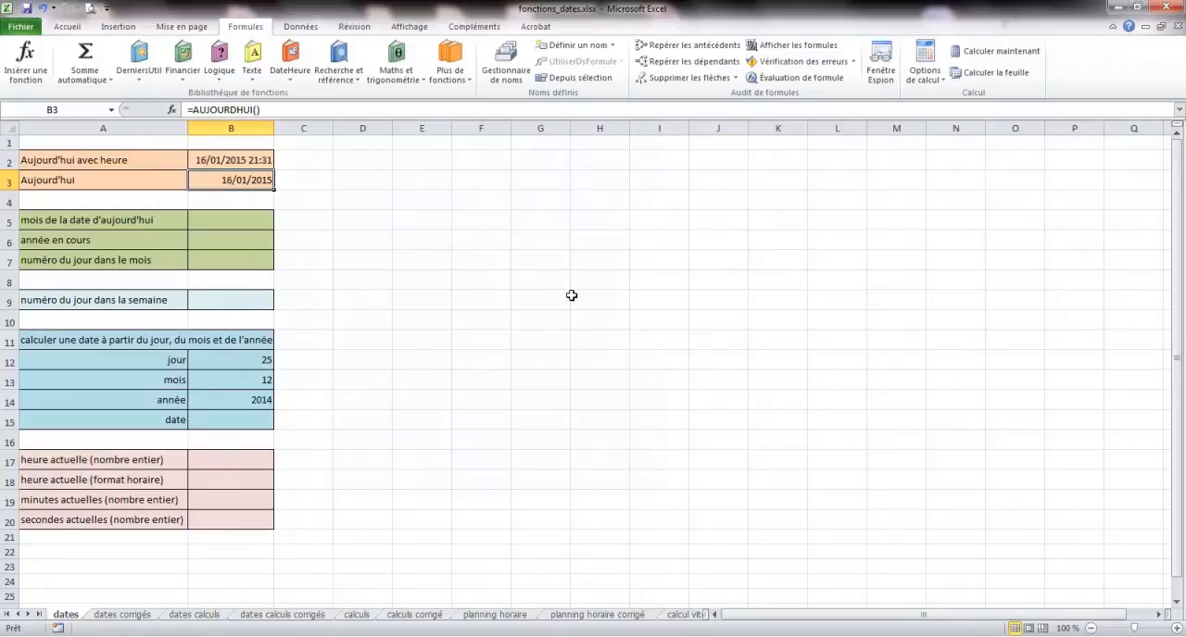
- Insert the MOIS function in cell B5 with B3 as its serial number to extract the month
left_click(248, 225)
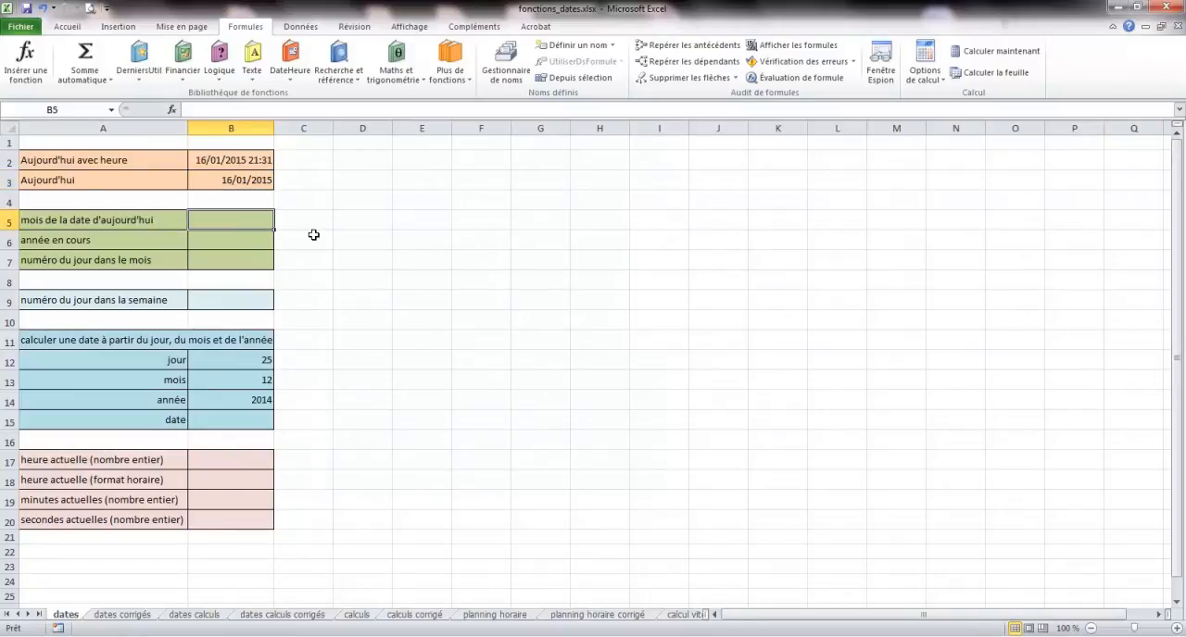
left_click(291, 82)
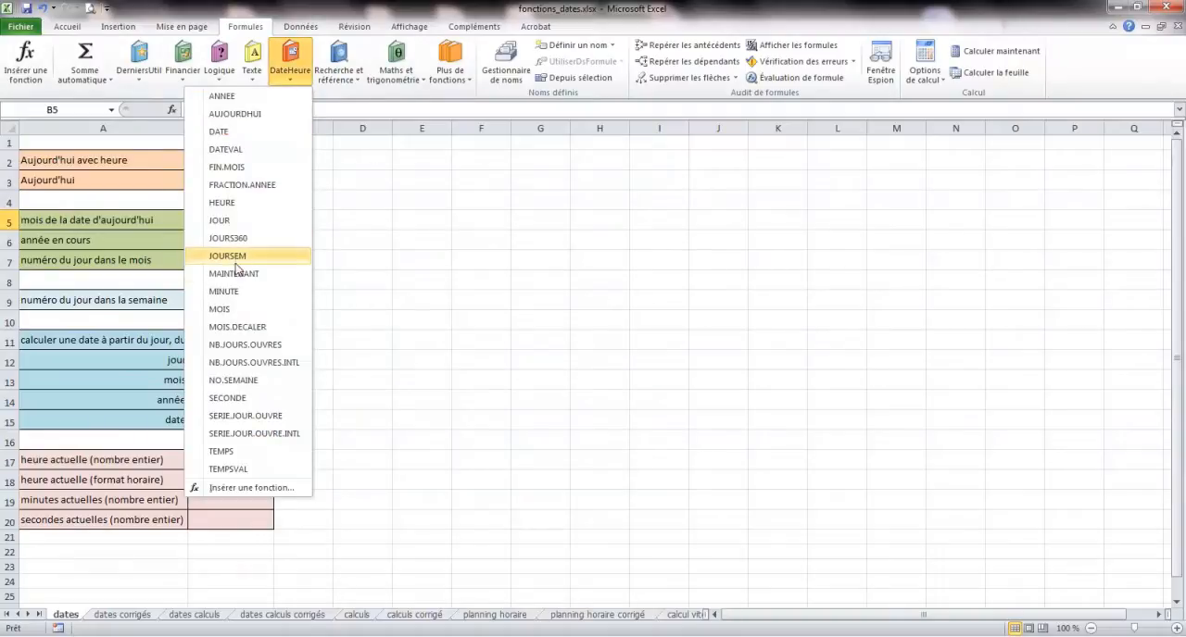
left_click(237, 312)
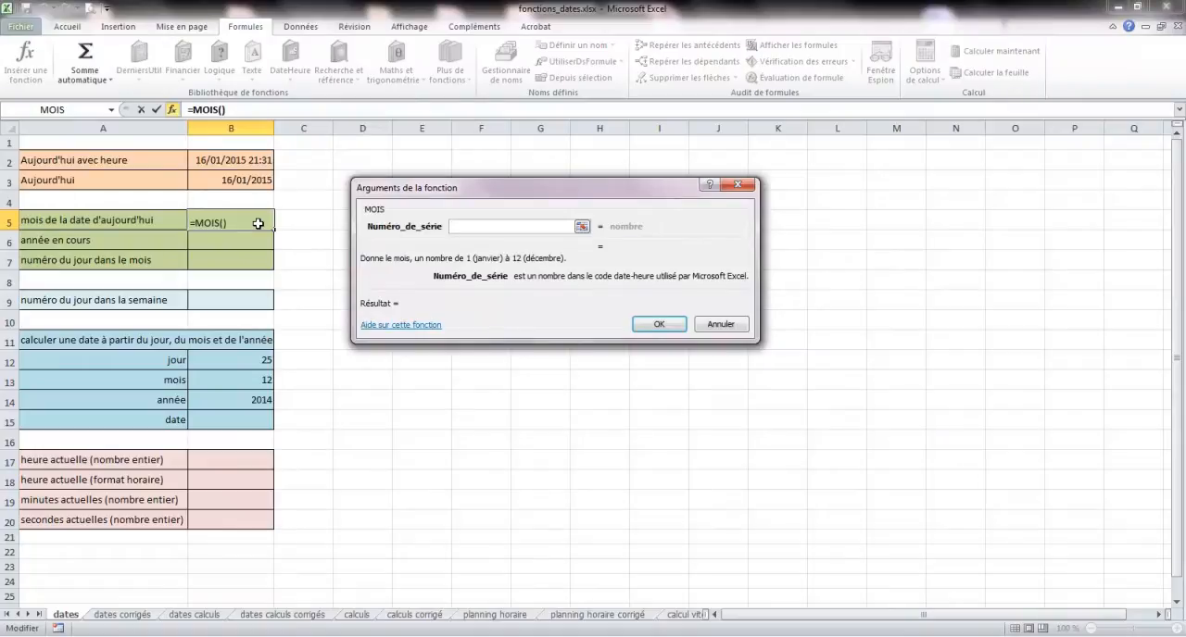
left_click(245, 181)
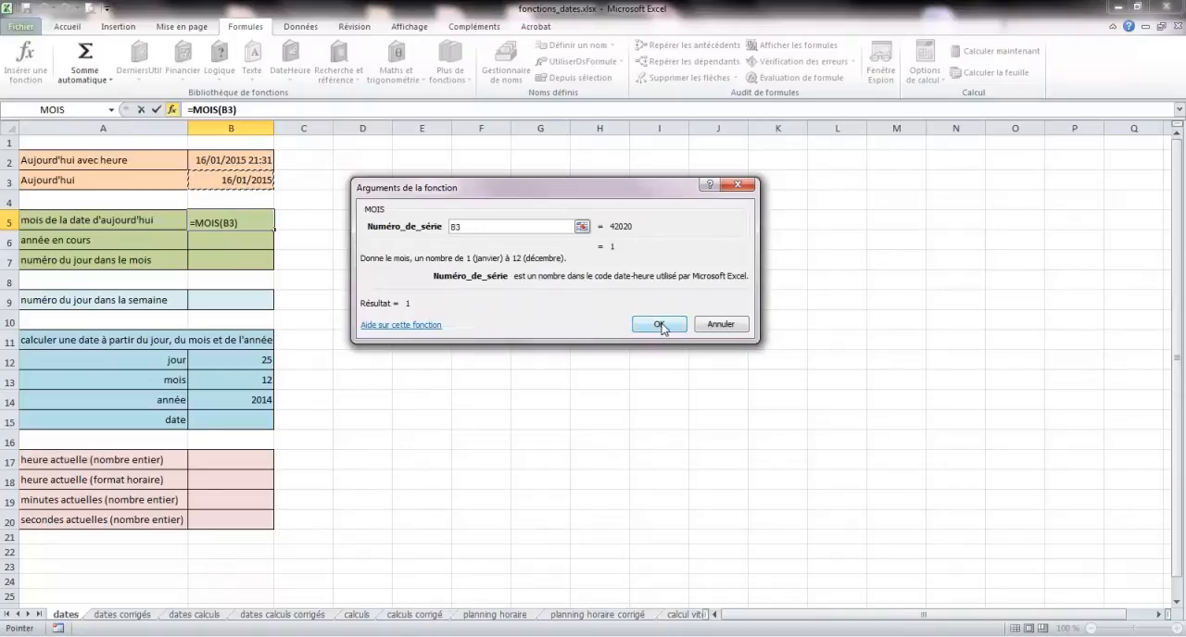
left_click(654, 323)
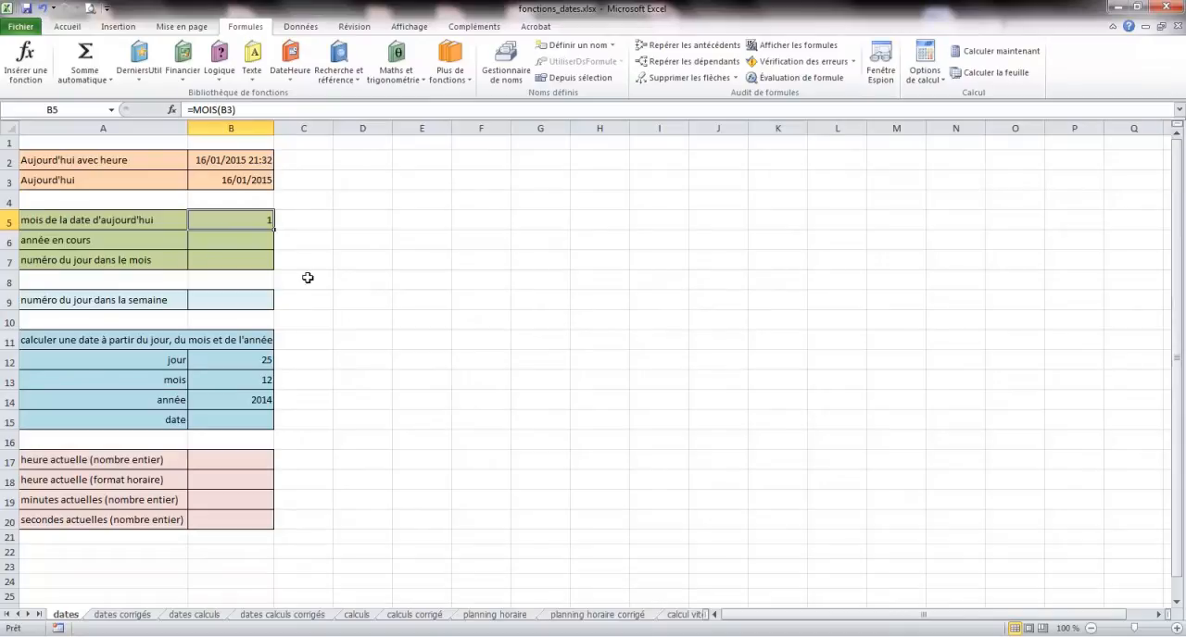
- Insert the ANNEE function in cell B6 with B3 as its serial number to extract the year
left_click(248, 245)
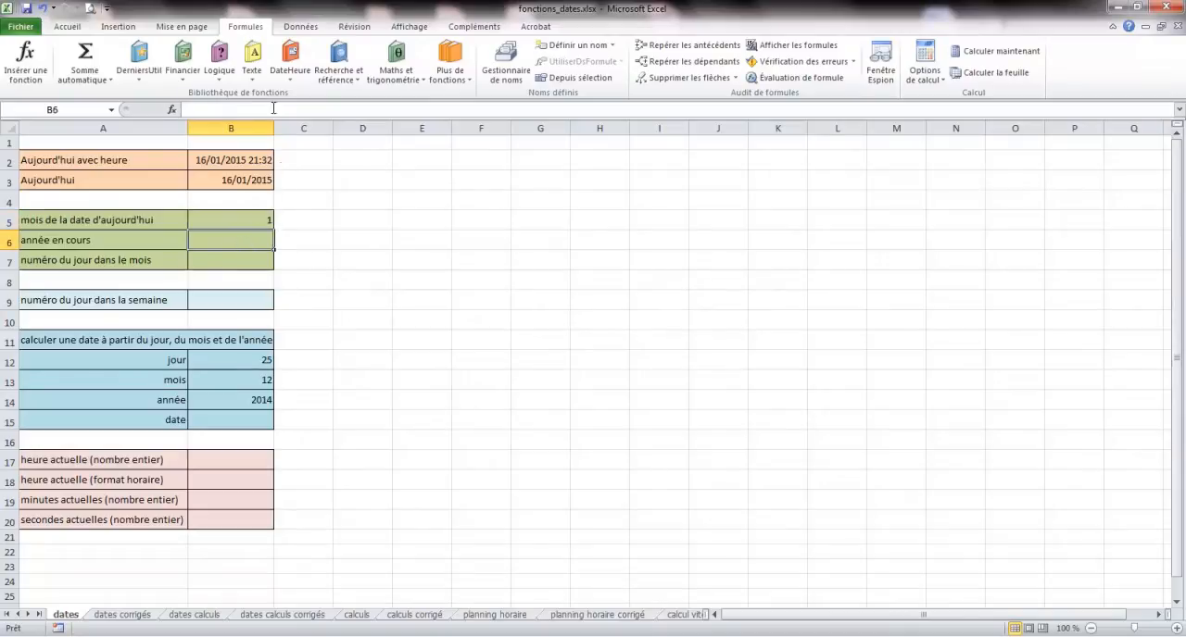
left_click(290, 63)
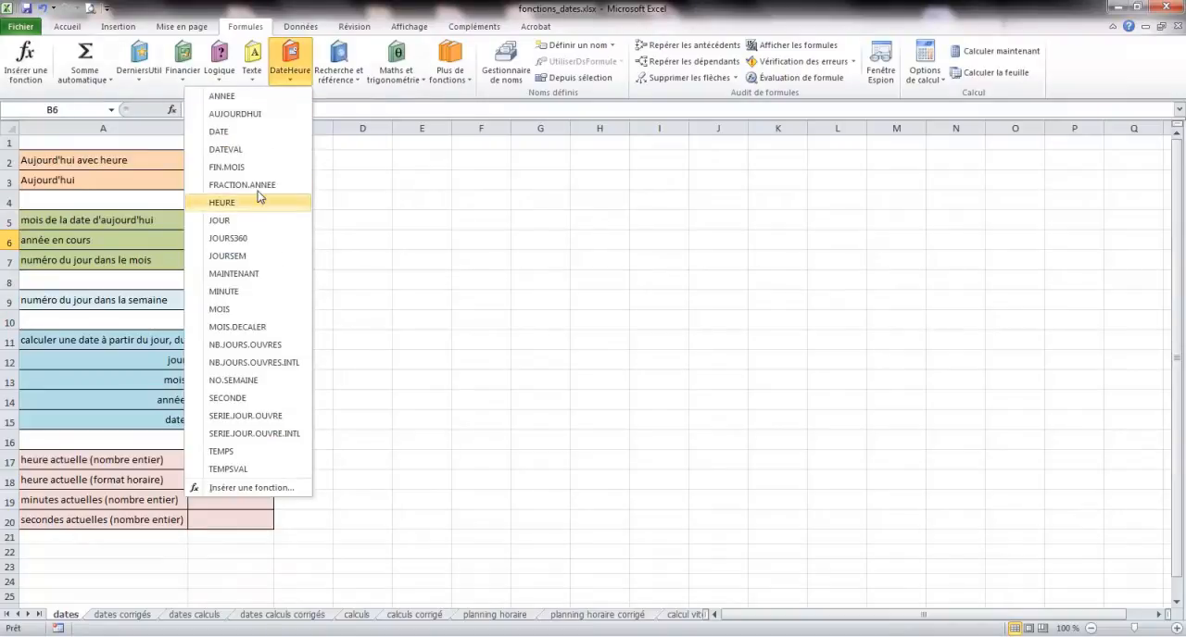
left_click(238, 97)
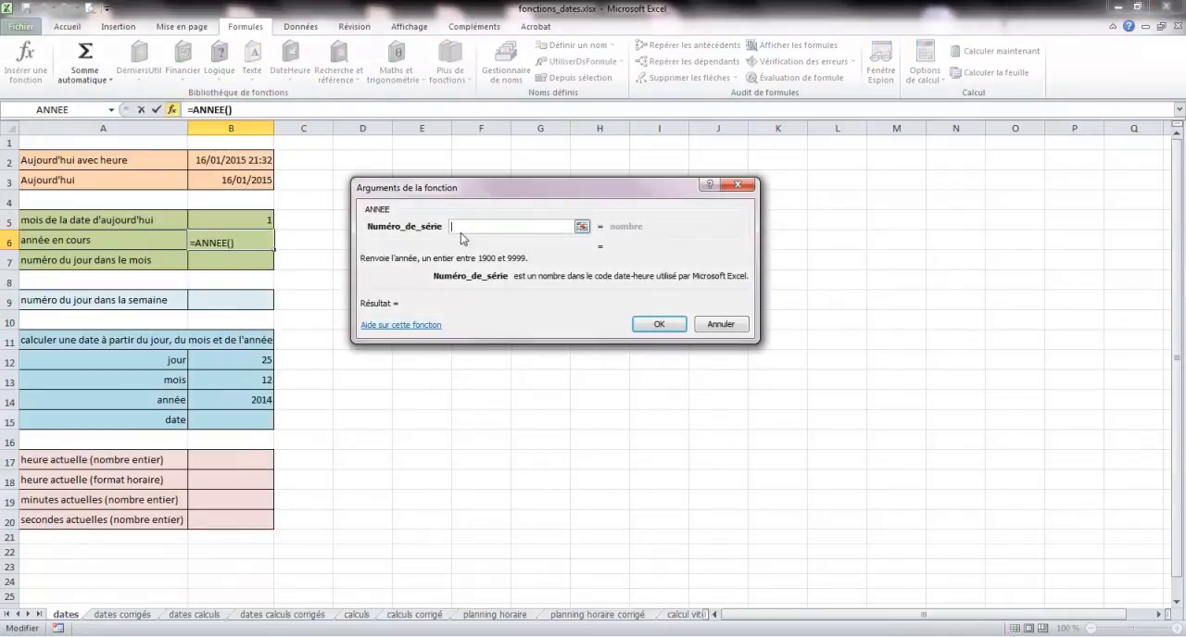
left_click(248, 182)
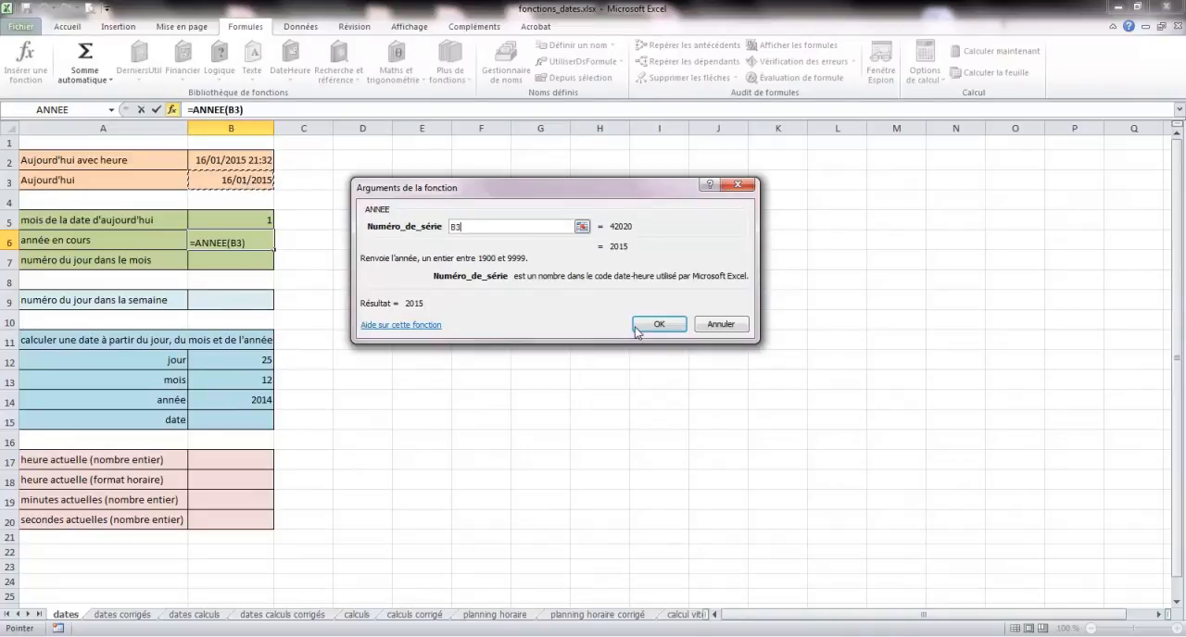
left_click(655, 324)
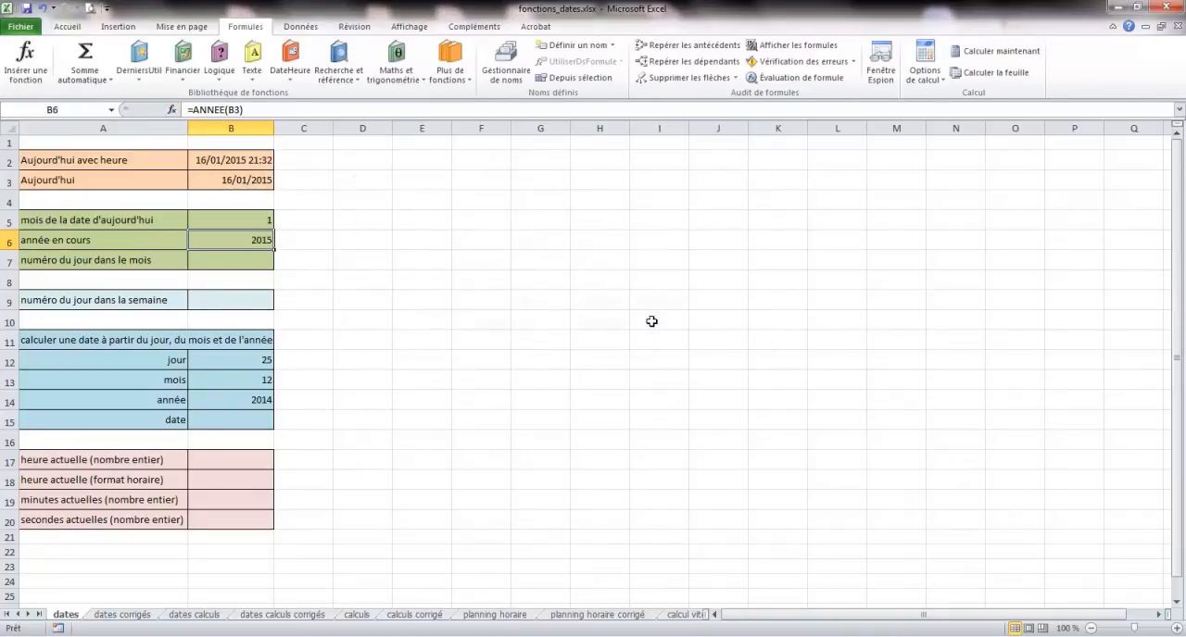
- Insert the JOUR function in cell B7 with B3 as its serial number to extract the day of the month
left_click(243, 262)
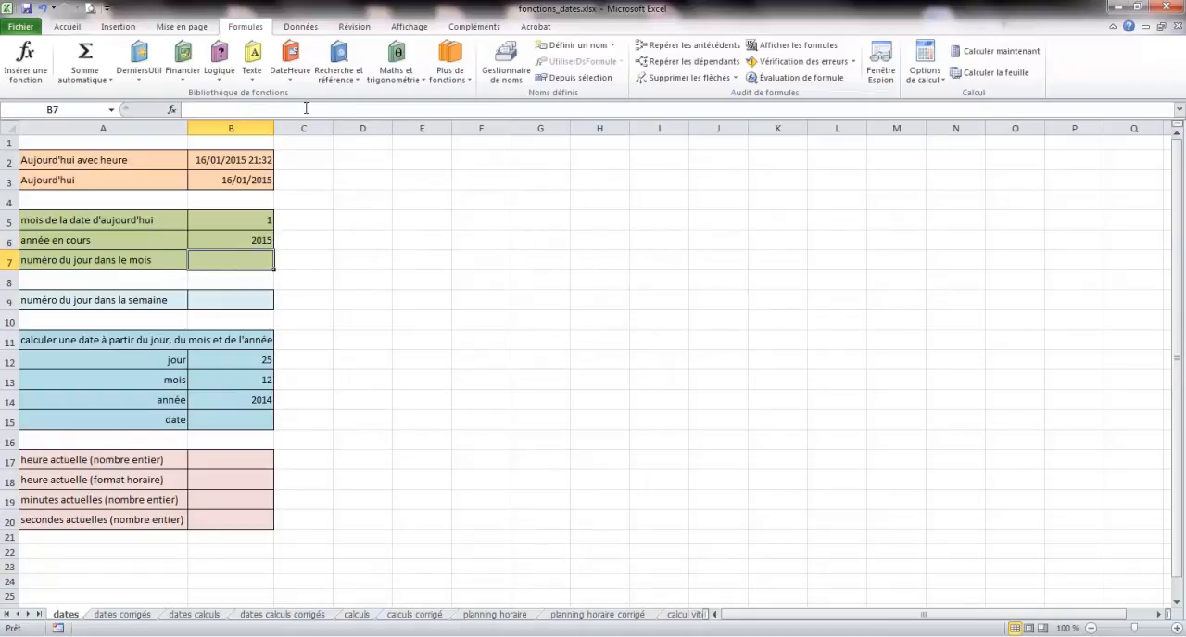
left_click(290, 86)
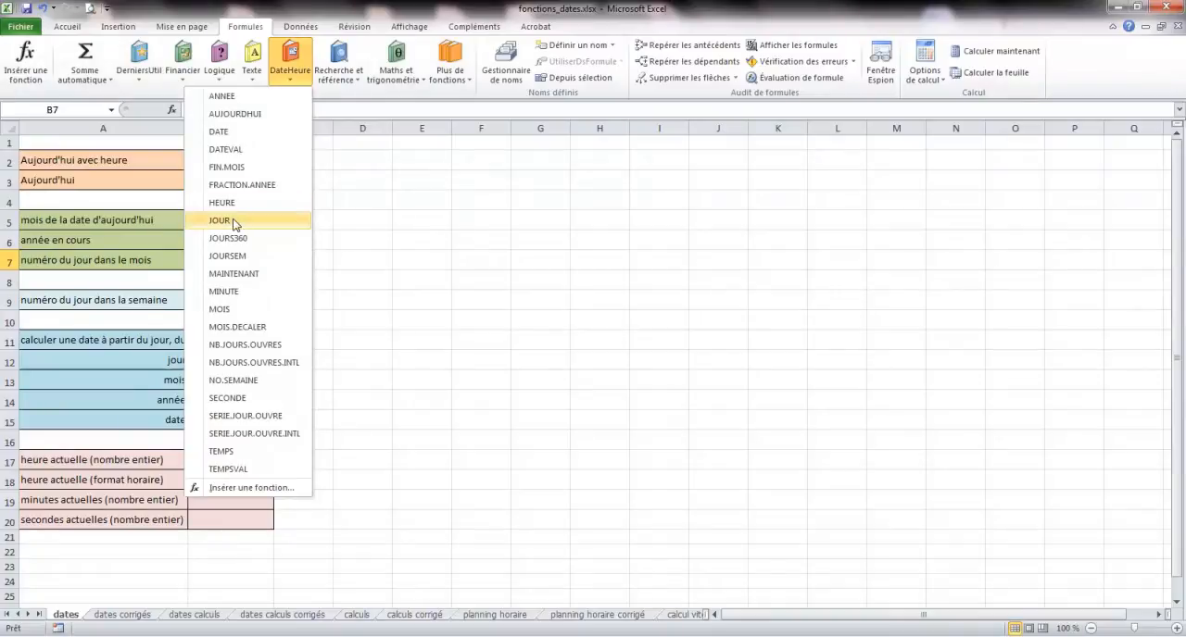
left_click(294, 218)
left_click(242, 184)
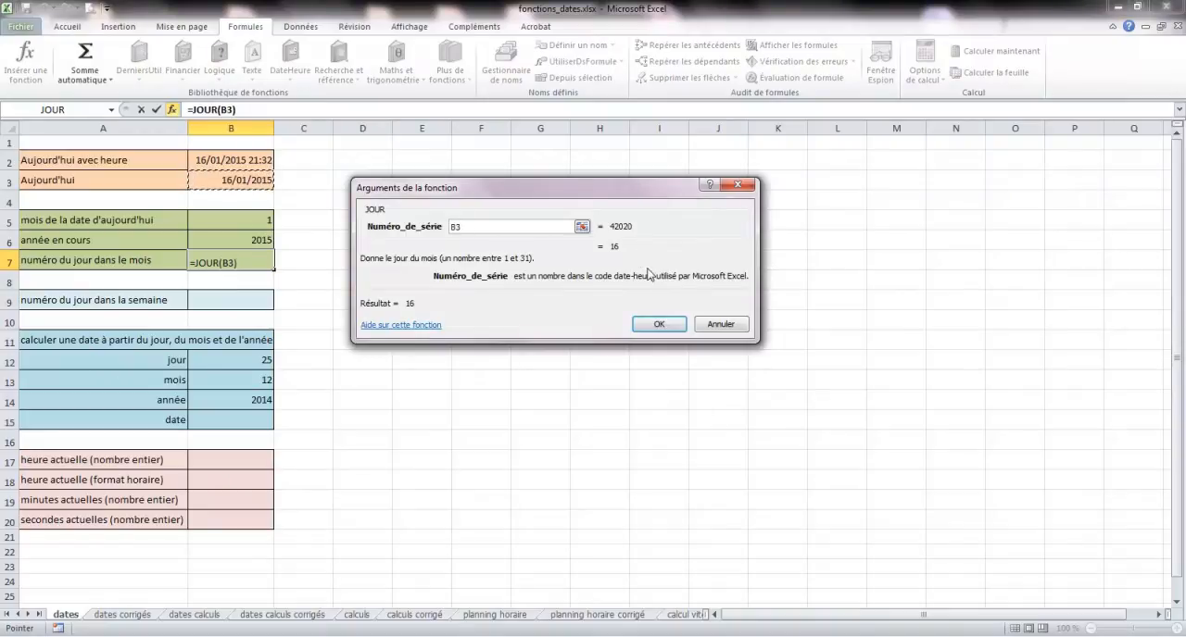
left_click(659, 324)
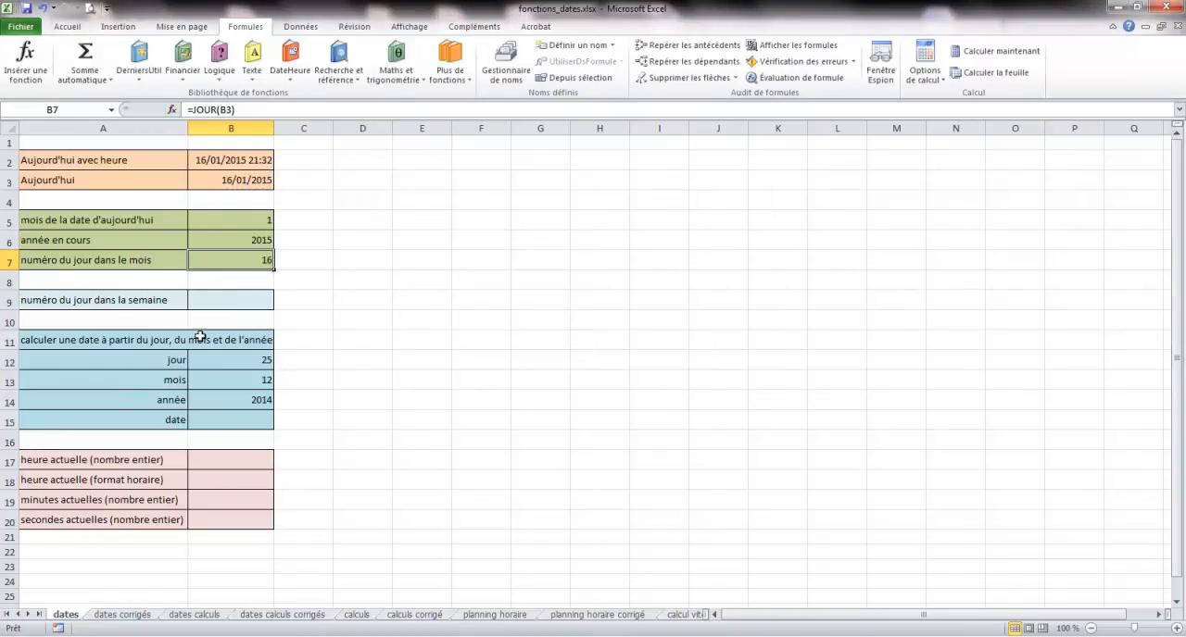
- Insert the JOURSEM function in cell B9 with B3 as serial number and return type 2 for the weekday number
left_click(225, 302)
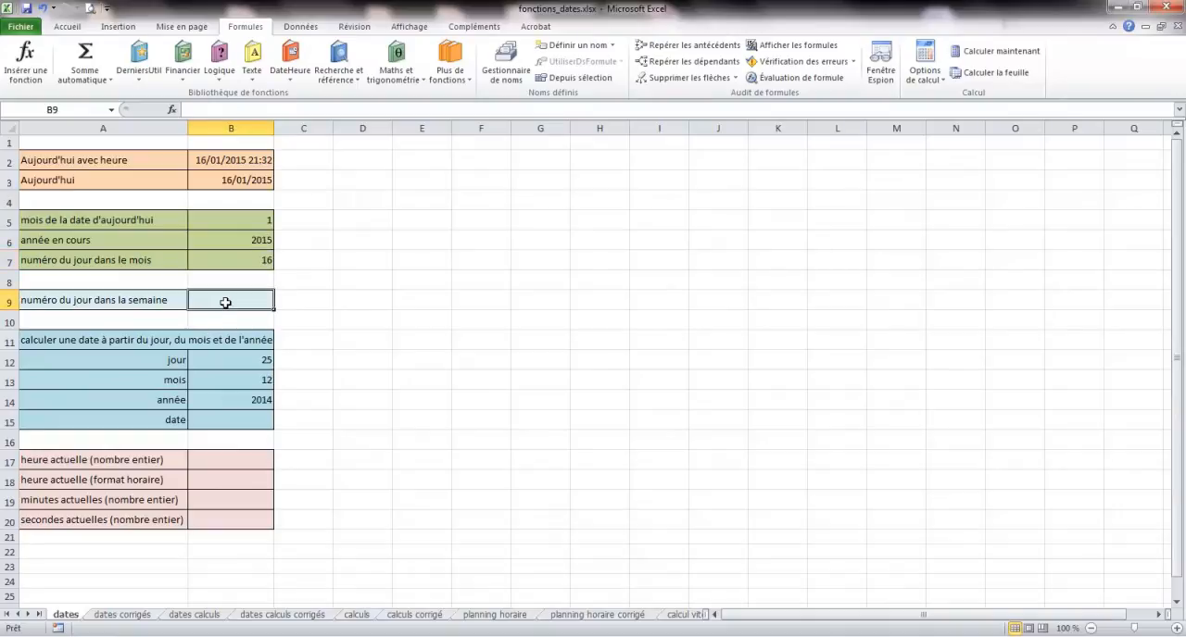
left_click(291, 74)
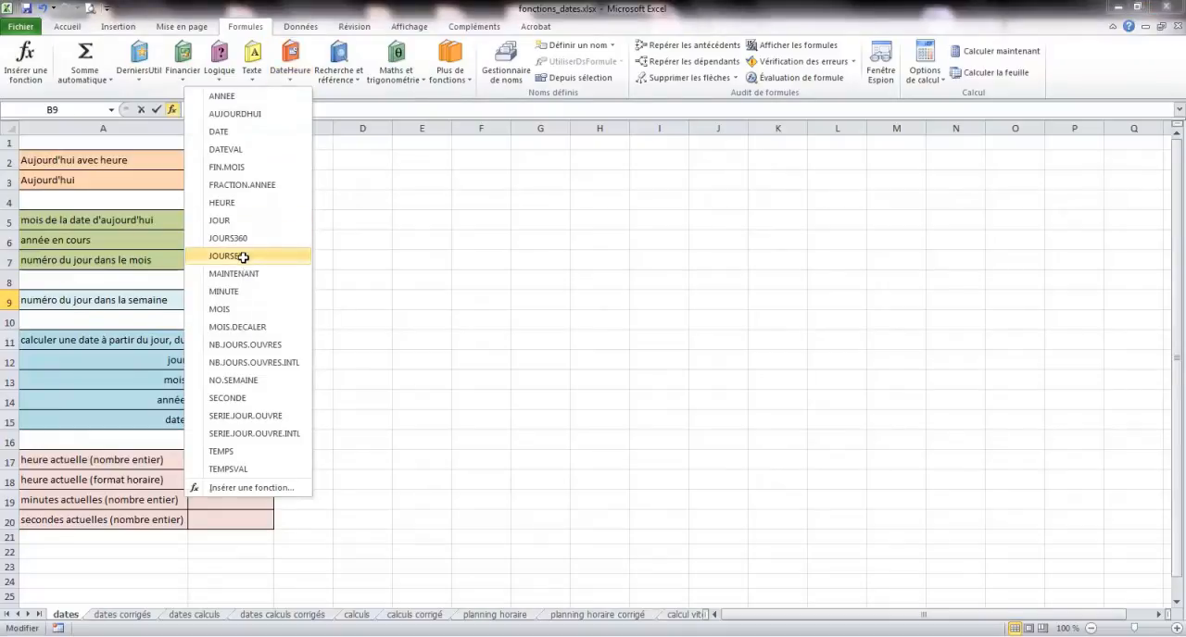
left_click(243, 257)
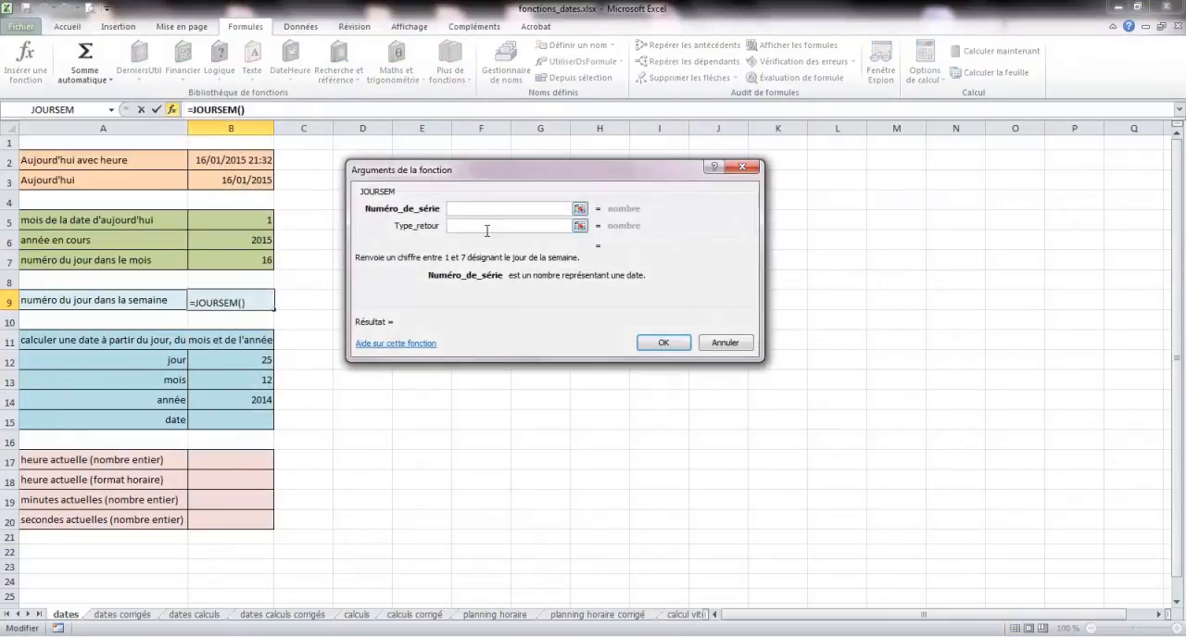
left_click(228, 181)
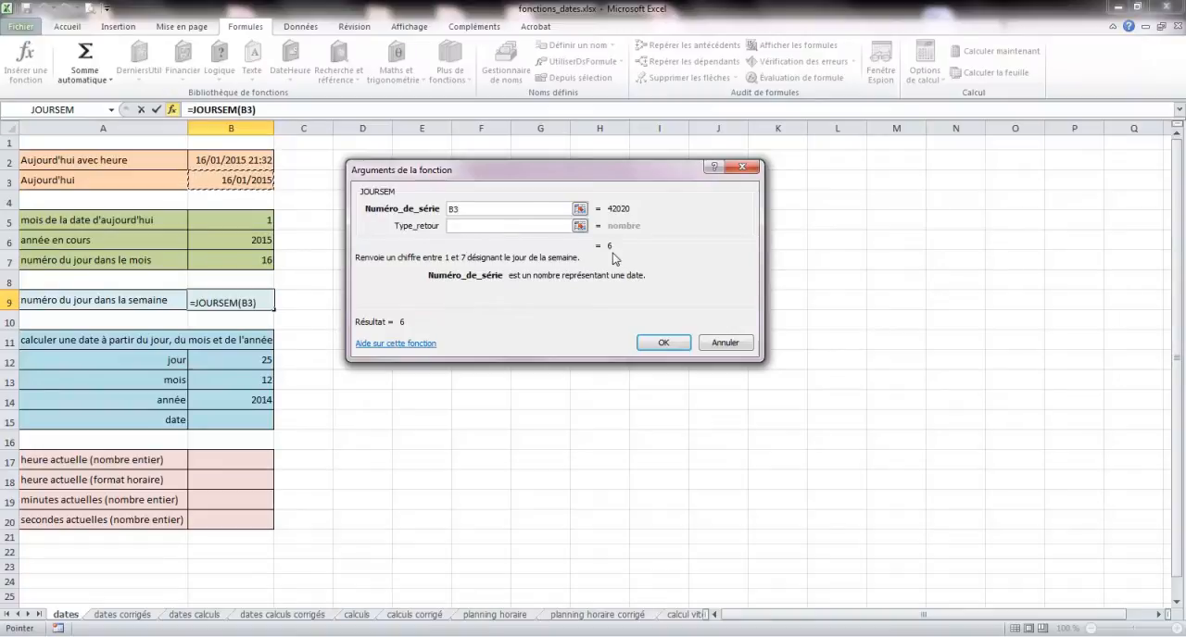
left_click(485, 225)
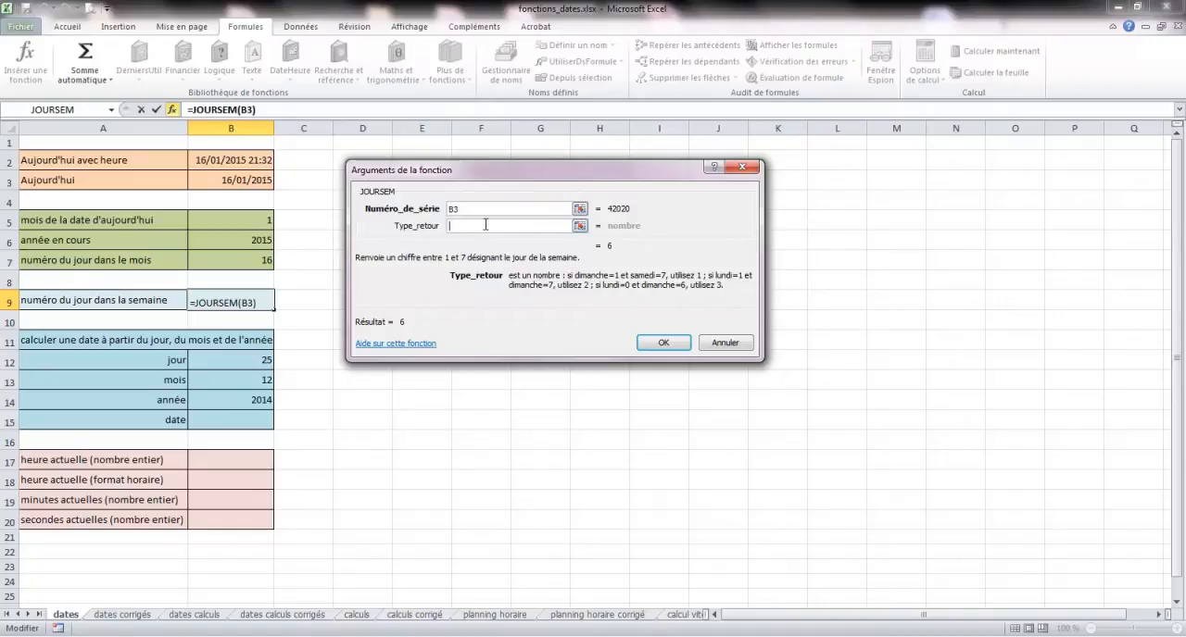
type("2")
left_click(663, 344)
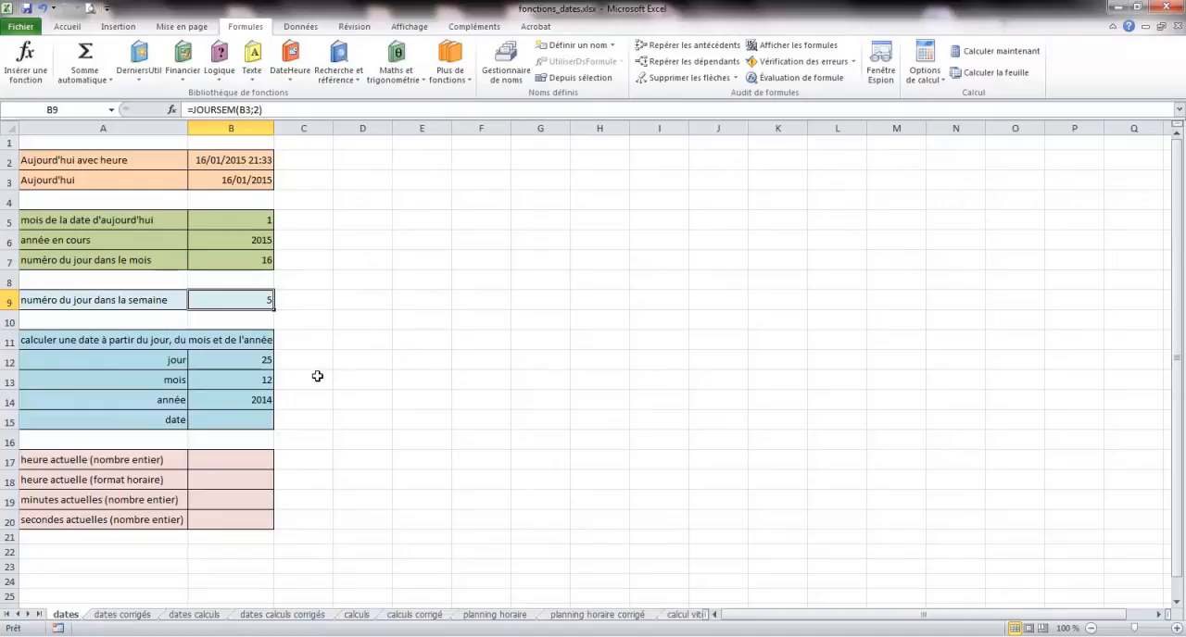
- Insert the DATE function in cell B15 with B14 as year, B13 as month and B12 as day
left_click(232, 419)
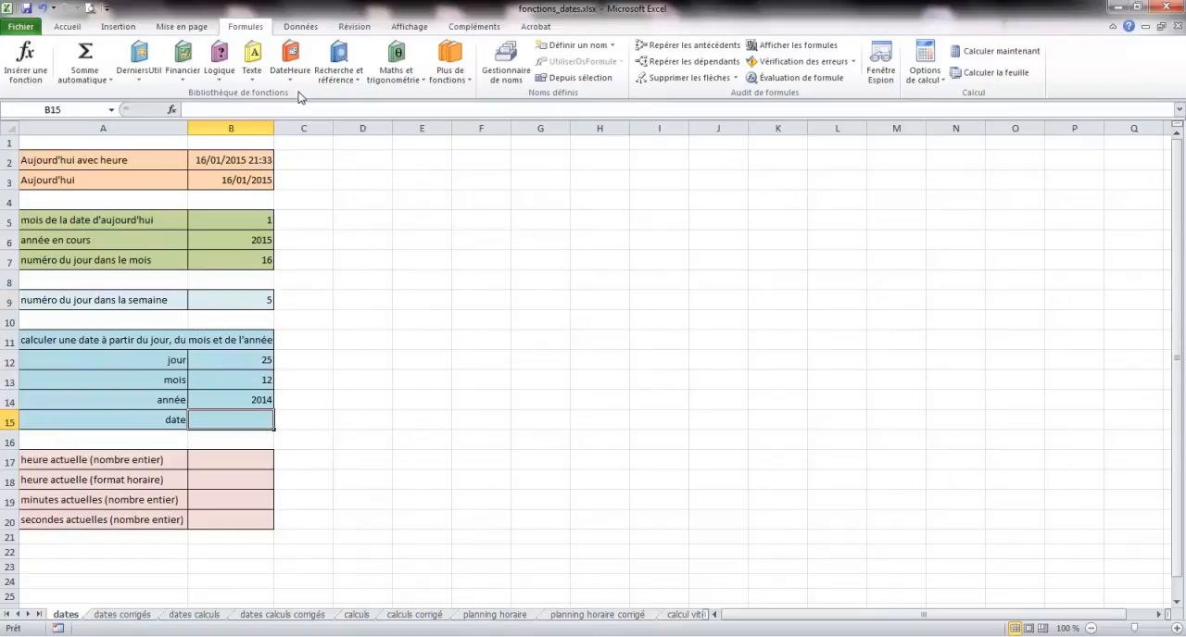
left_click(290, 63)
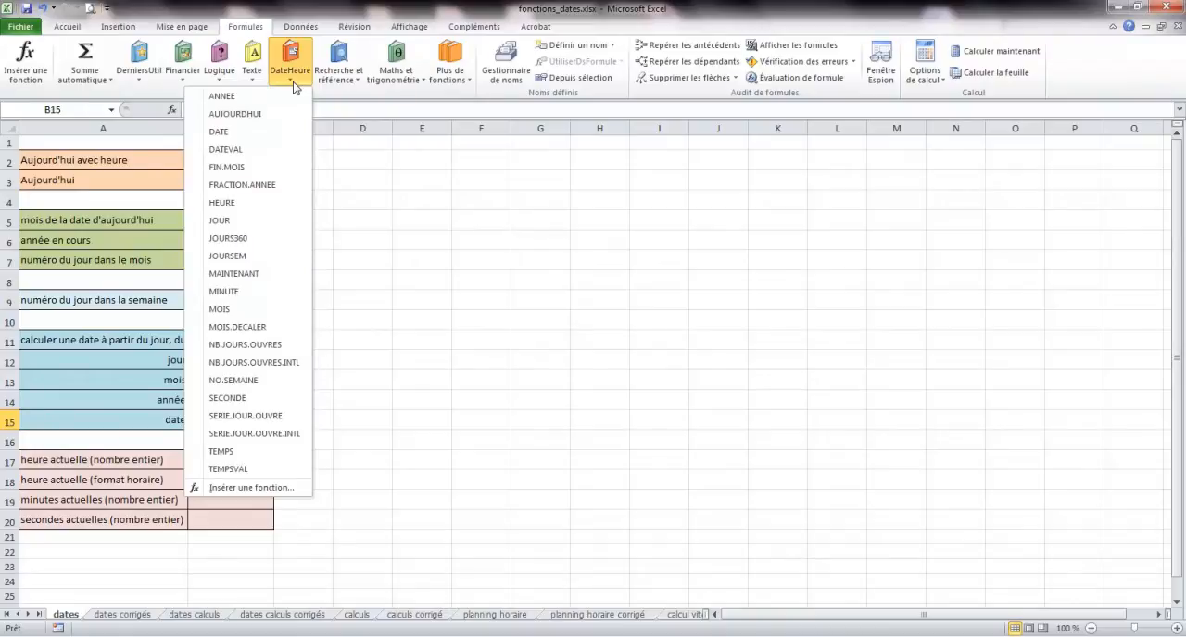
left_click(242, 137)
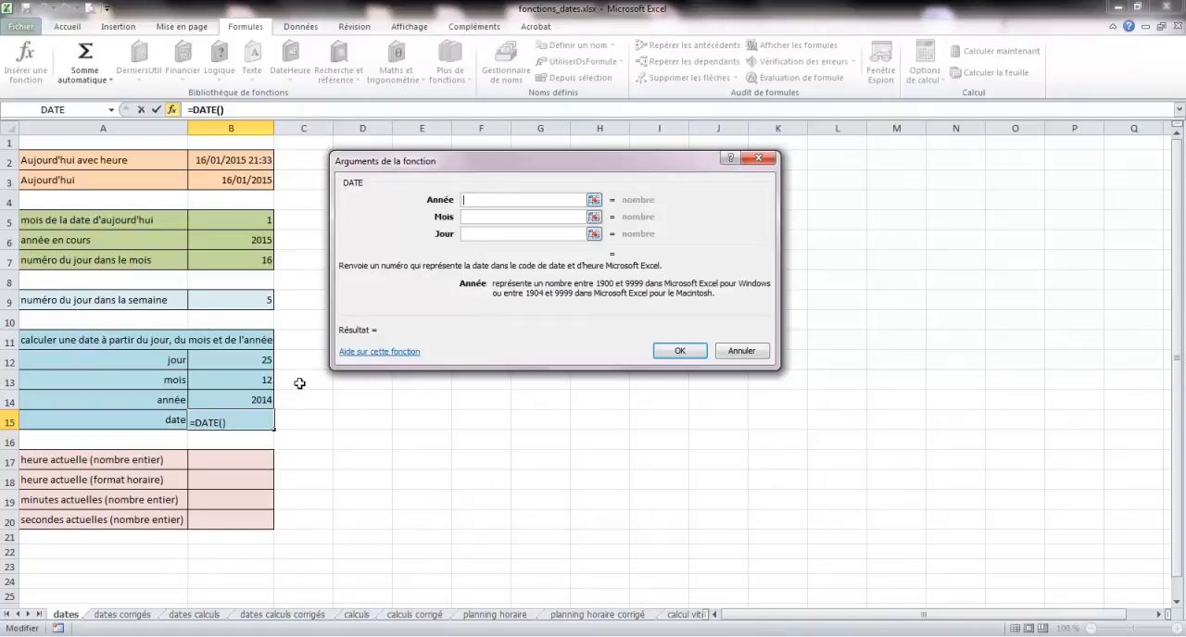
left_click(264, 399)
left_click(483, 217)
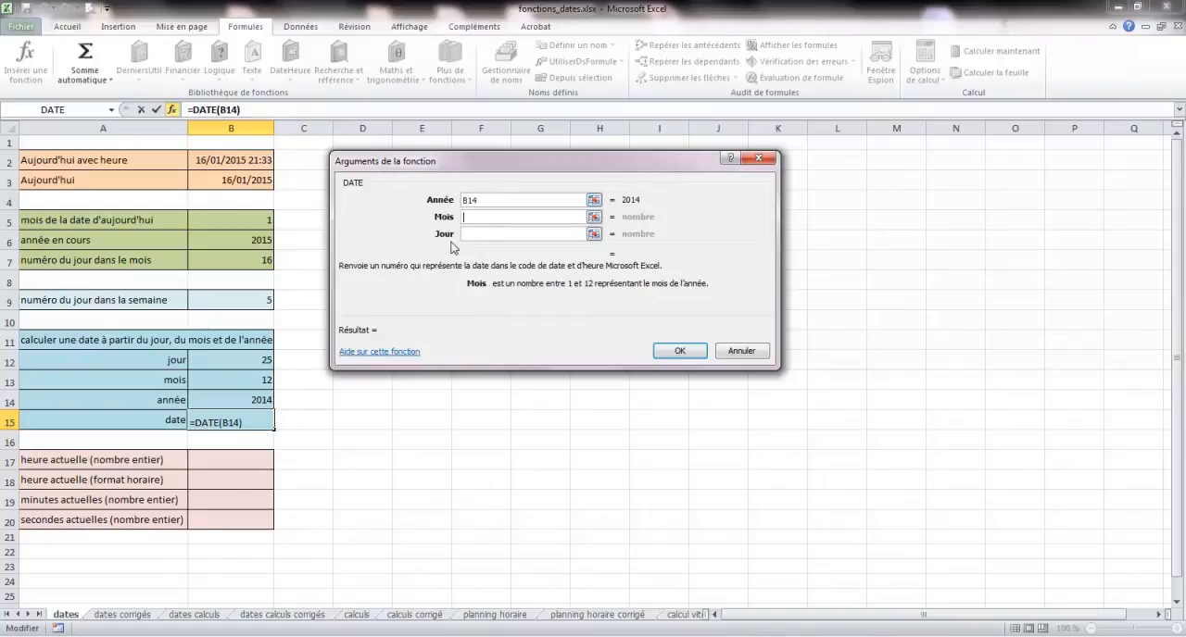
left_click(256, 379)
left_click(491, 233)
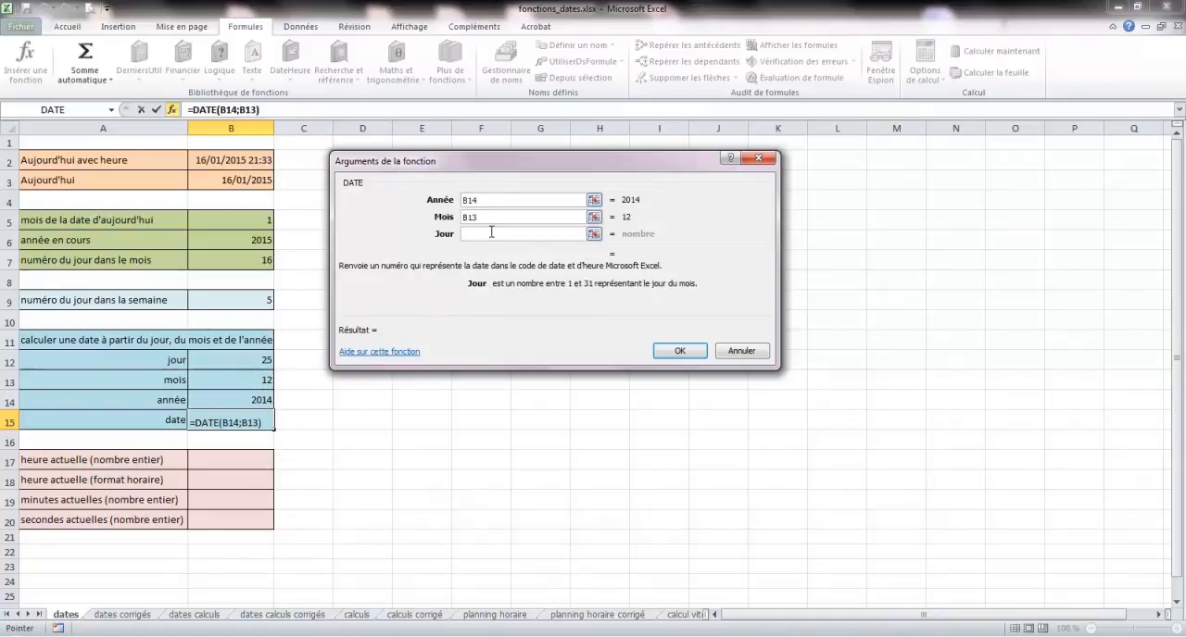
left_click(264, 361)
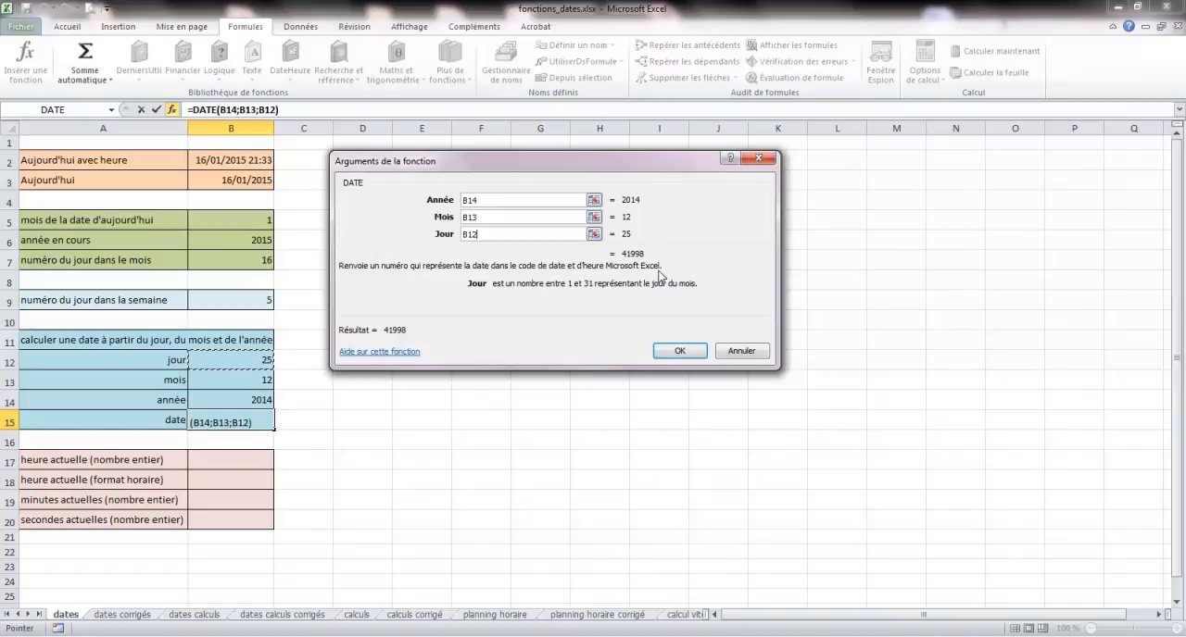
left_click(679, 351)
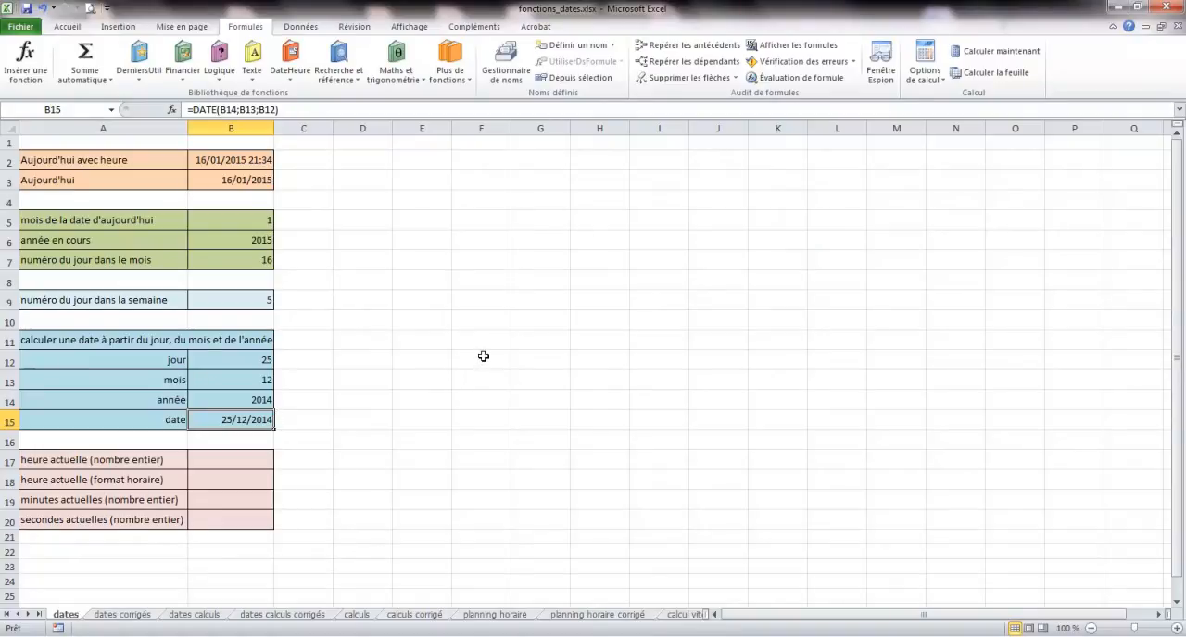
- Insert the HEURE function in cell B17 with B2 as its serial number to extract the current hour
left_click(227, 456)
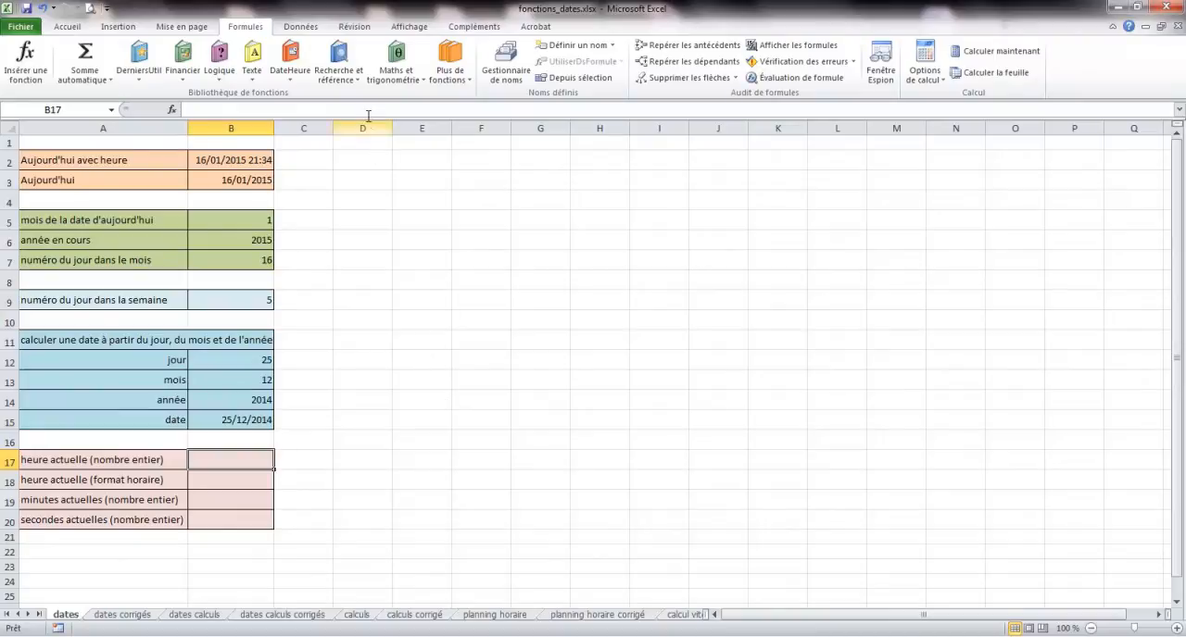
left_click(290, 72)
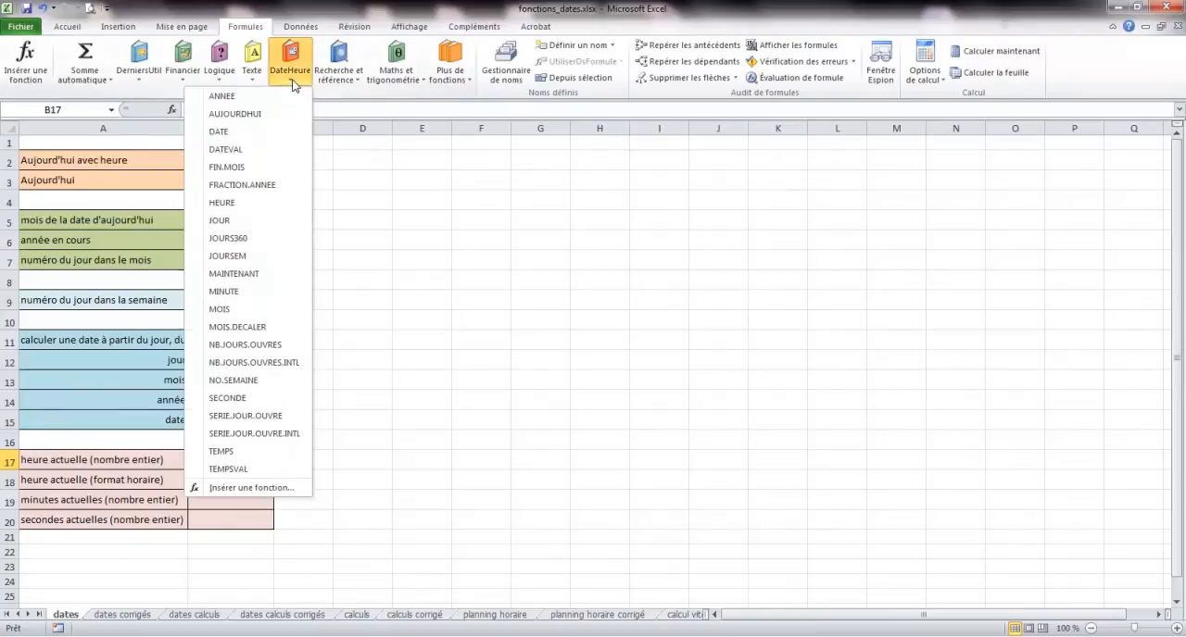
left_click(249, 203)
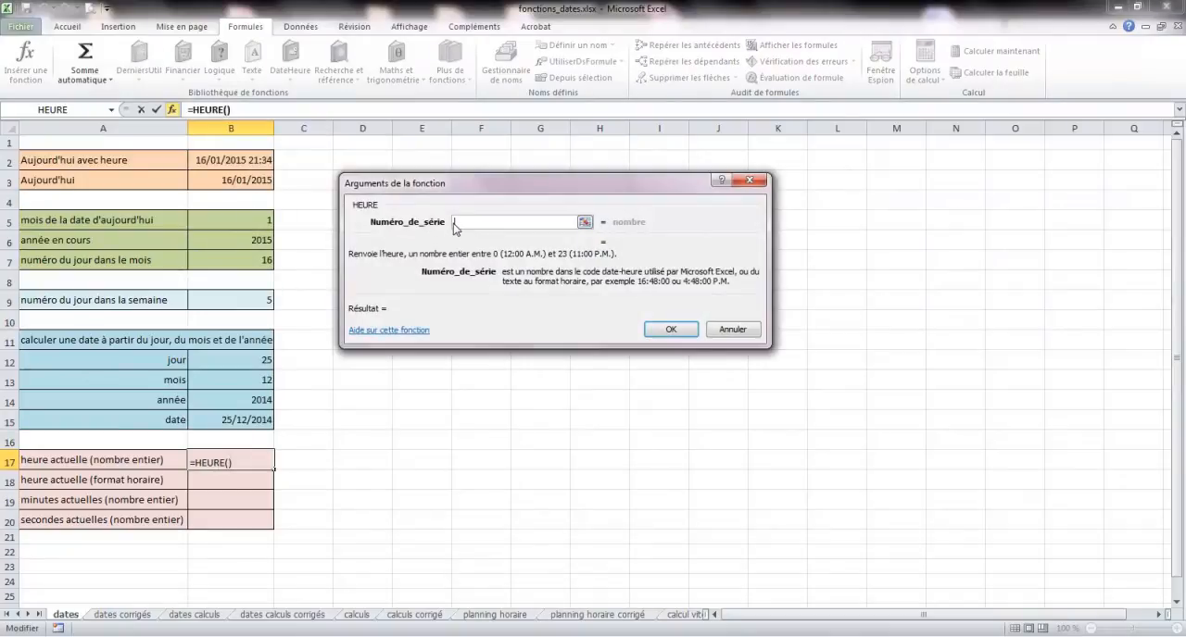
left_click(243, 182)
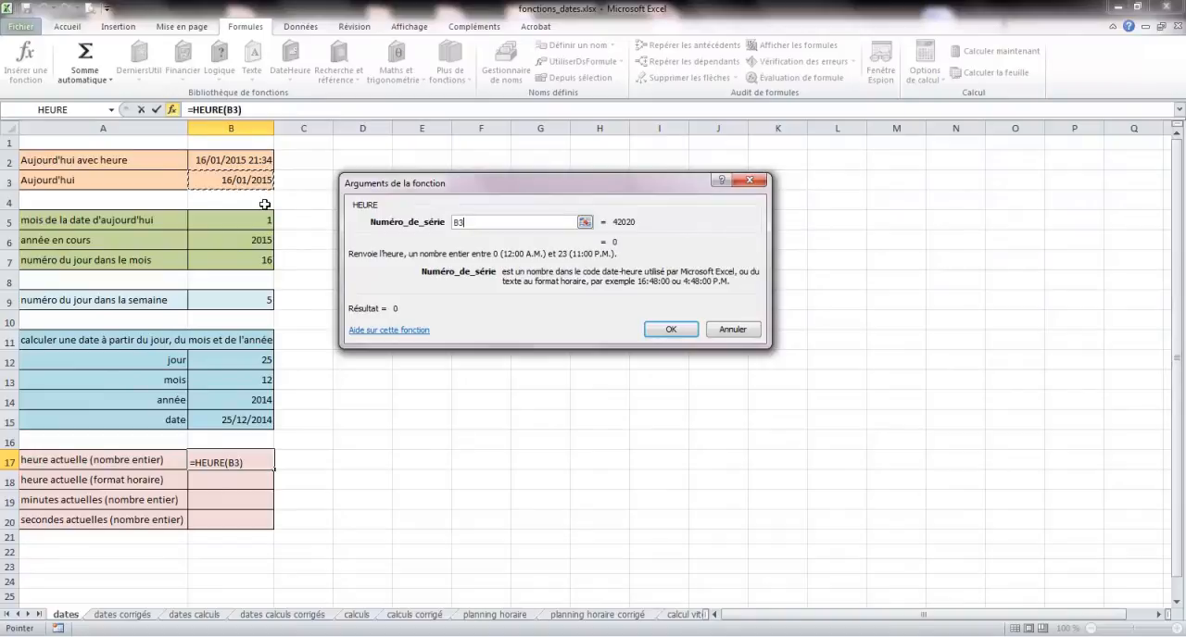
left_click(249, 158)
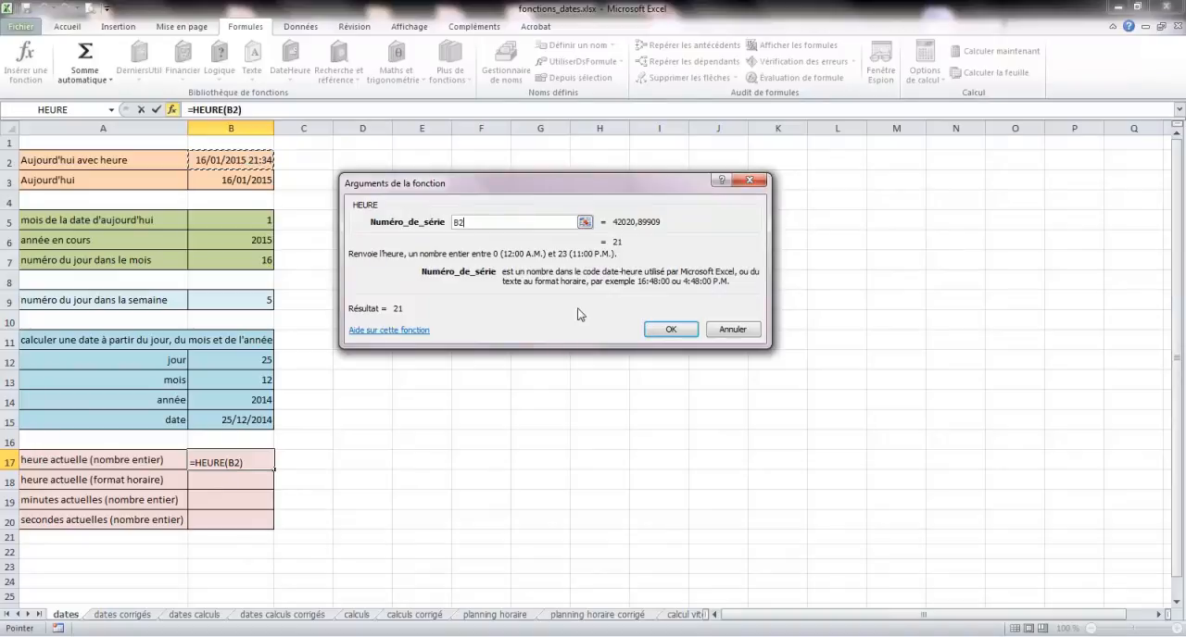
left_click(668, 331)
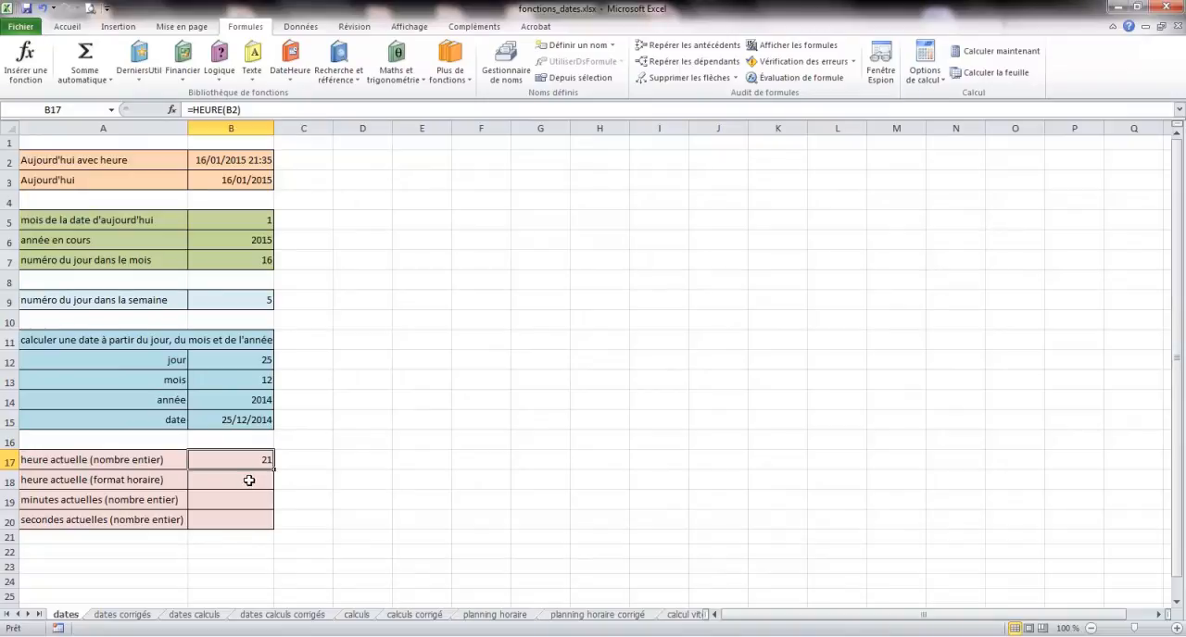
- Insert the MAINTENANT function in cell B18 for the current time
left_click(247, 494)
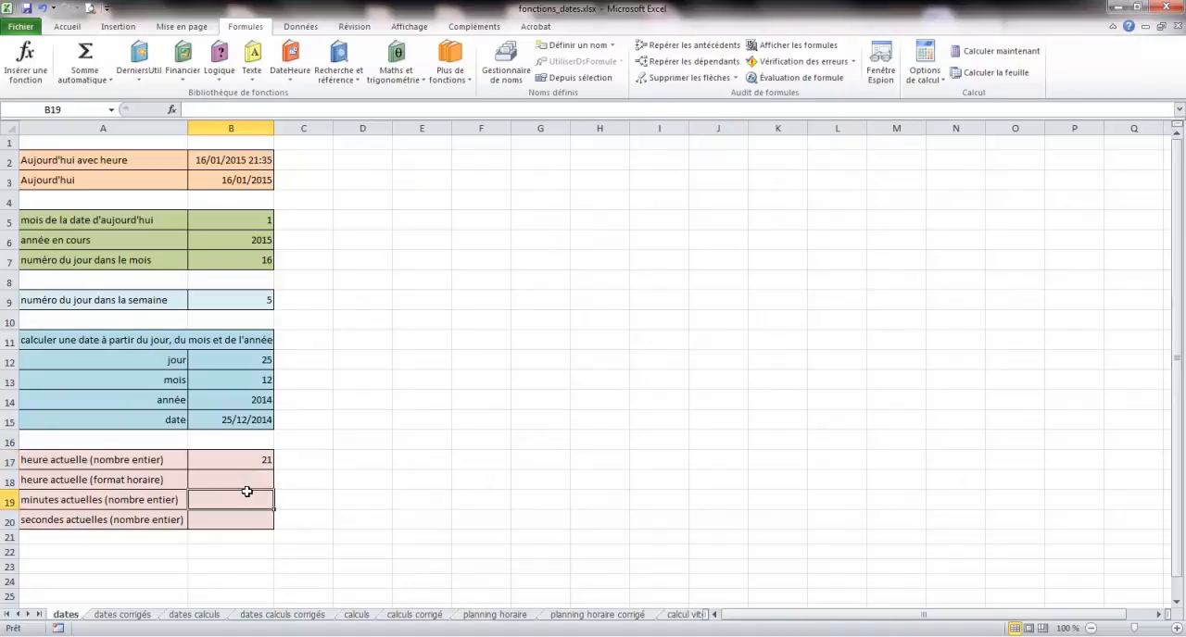
left_click(248, 476)
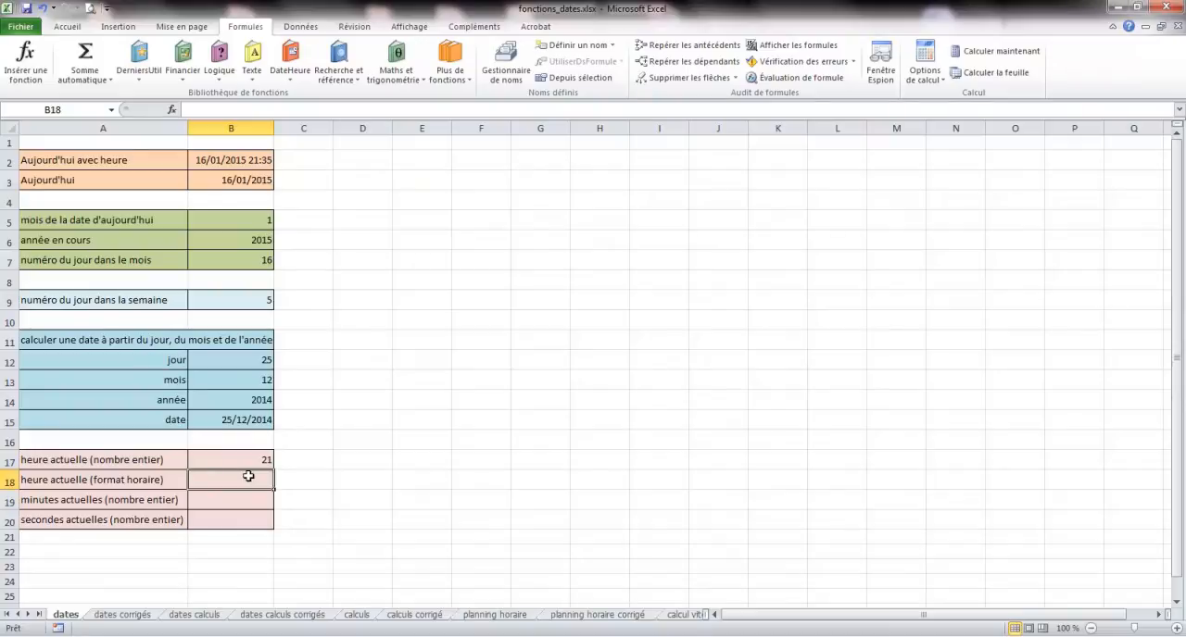
left_click(291, 80)
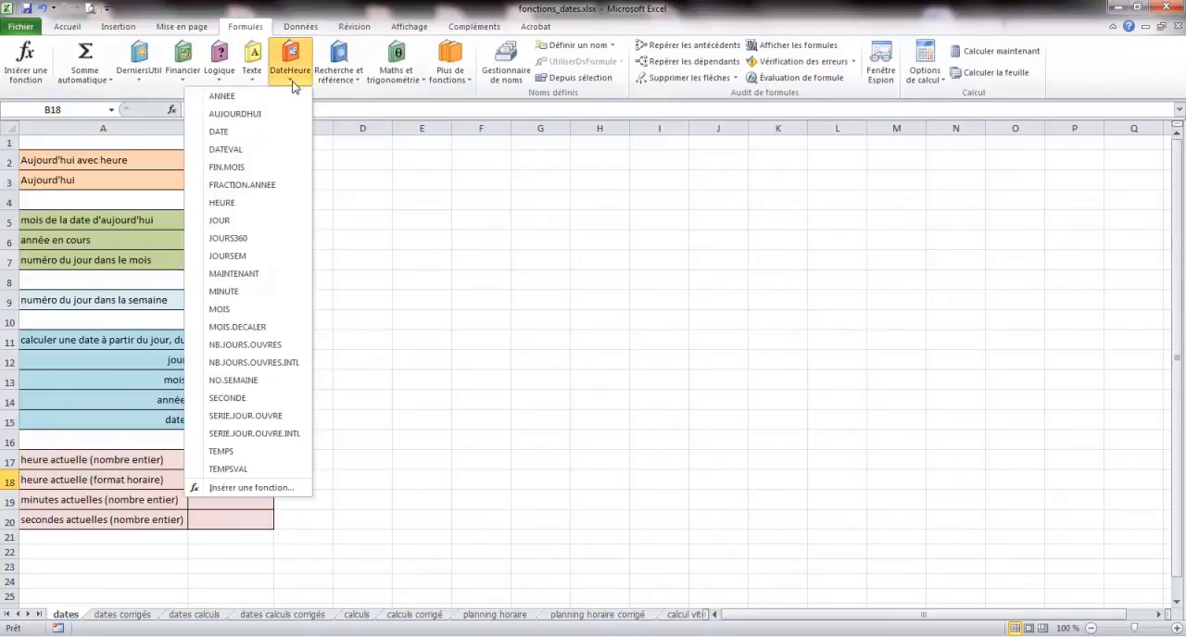
left_click(241, 274)
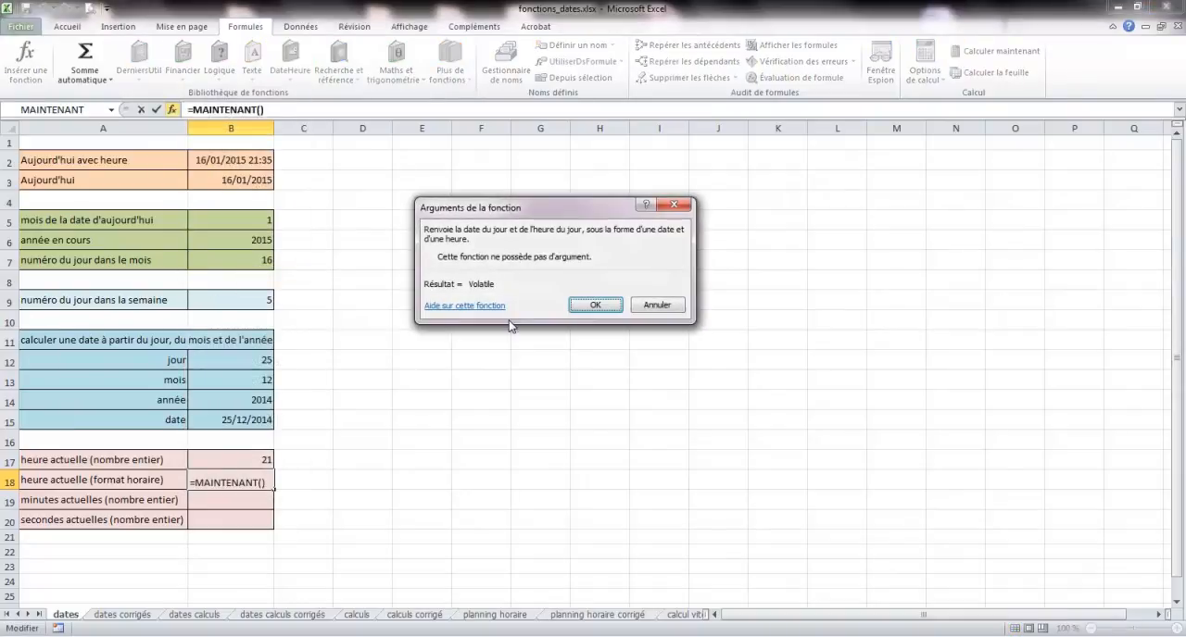
left_click(593, 306)
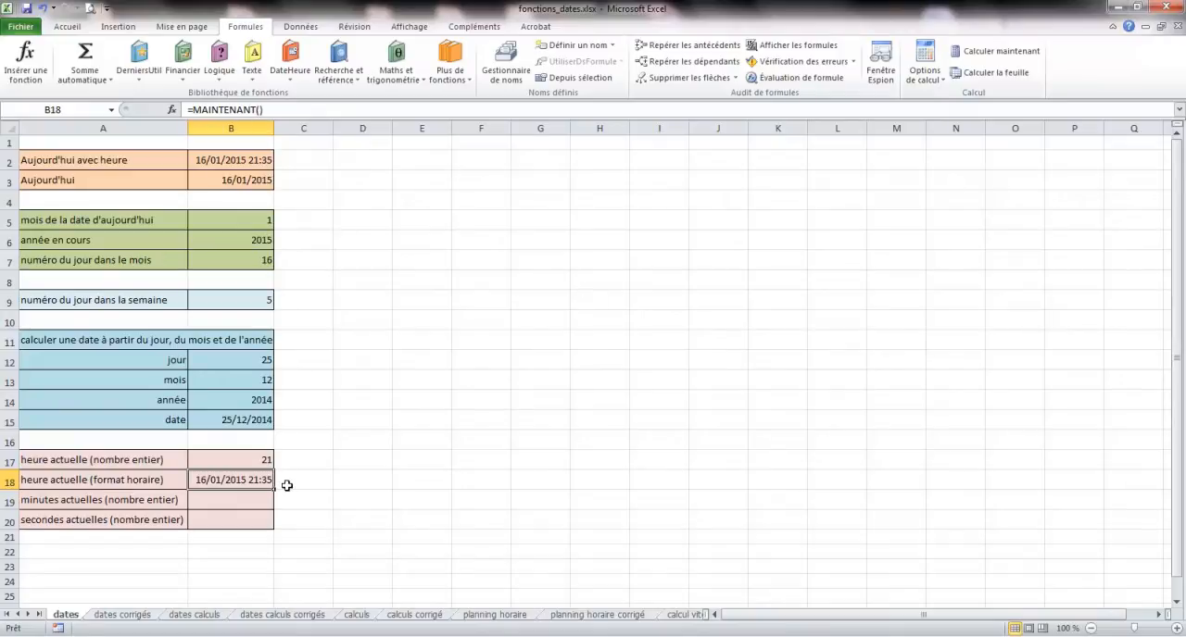
- Apply the Heure number format to cell B18
left_click(67, 27)
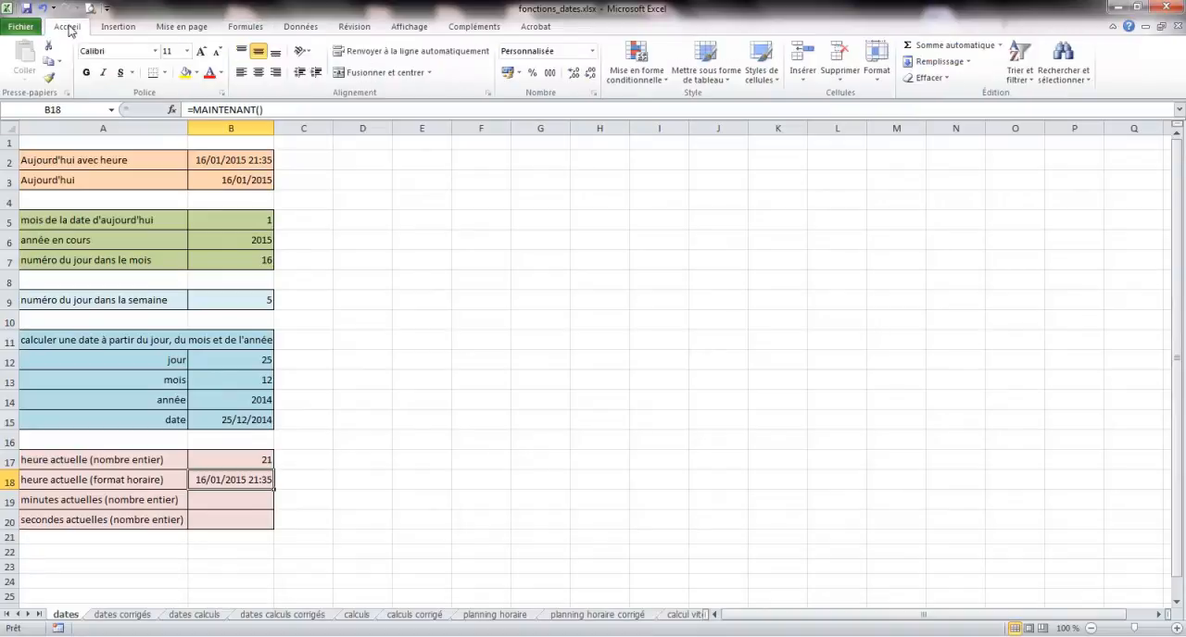
left_click(592, 54)
left_click(592, 55)
left_click(593, 55)
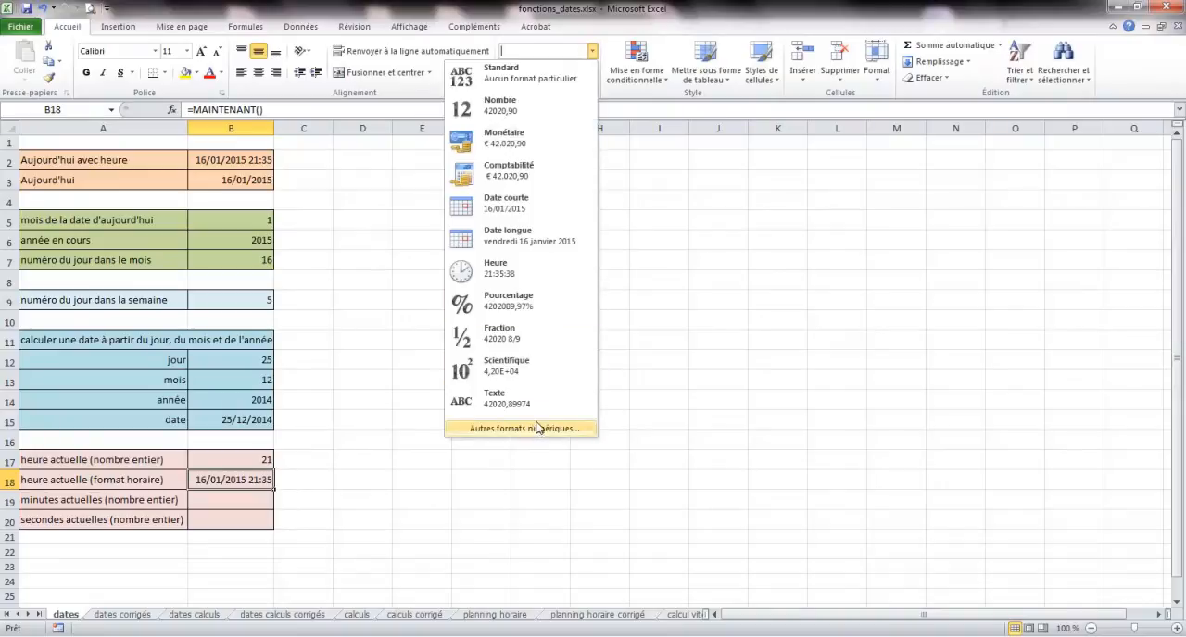
left_click(536, 272)
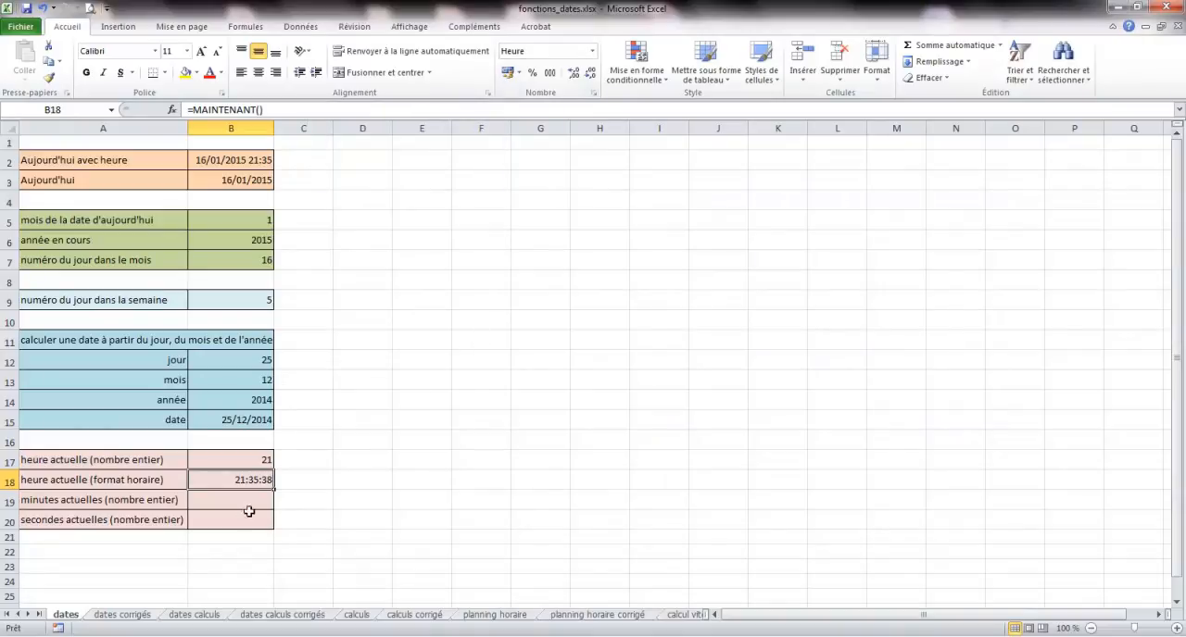
- Apply the custom number format h to cell B18, and return the cell to the Heure format
left_click(592, 51)
left_click(525, 428)
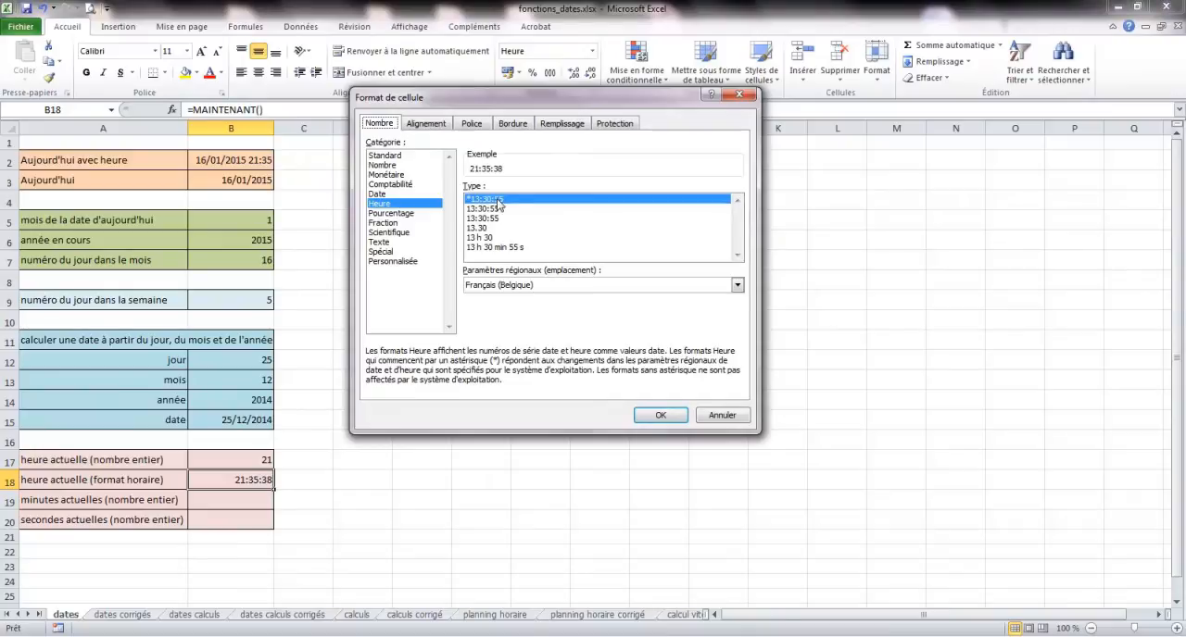
left_click(408, 263)
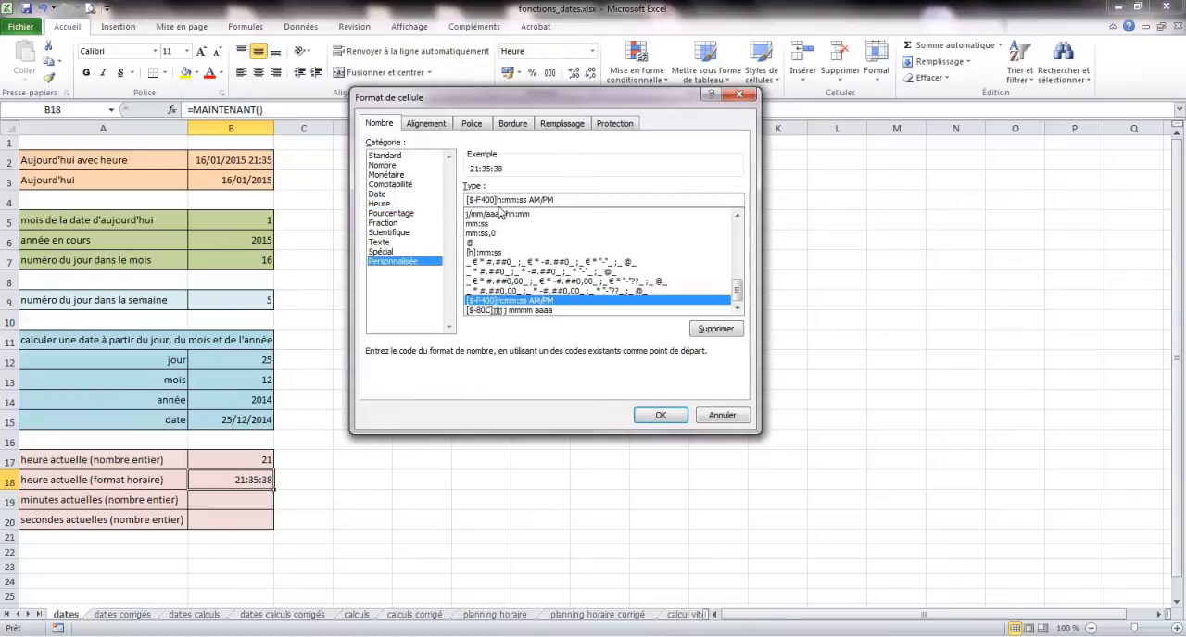
left_click_drag(496, 199, 456, 202)
key("Delete")
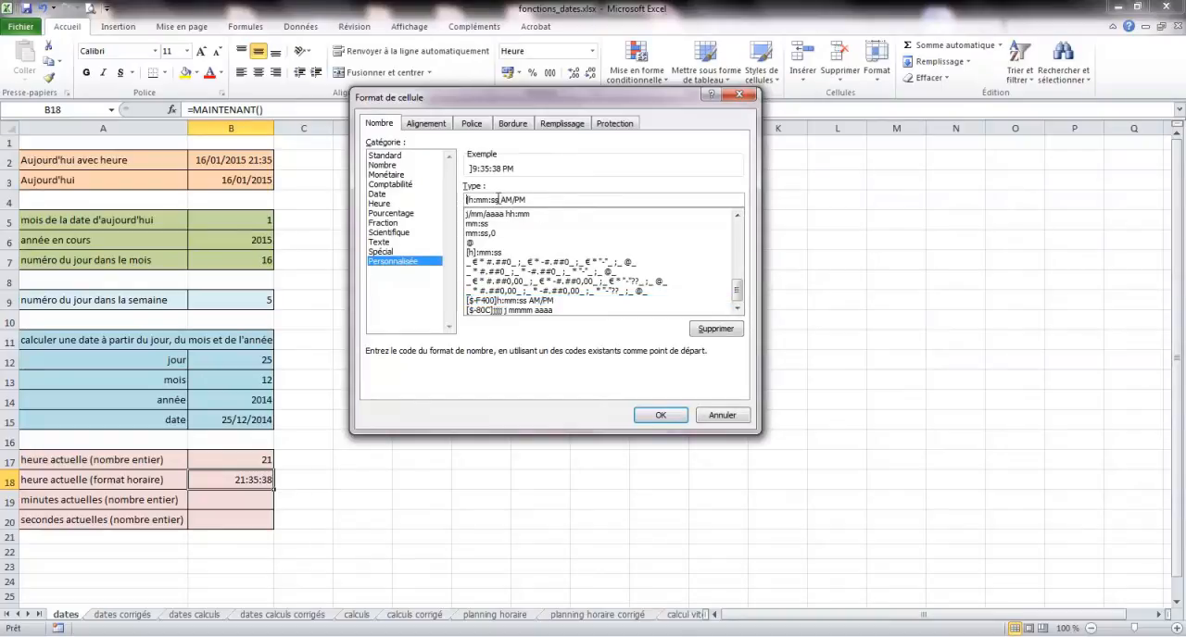
key("Delete")
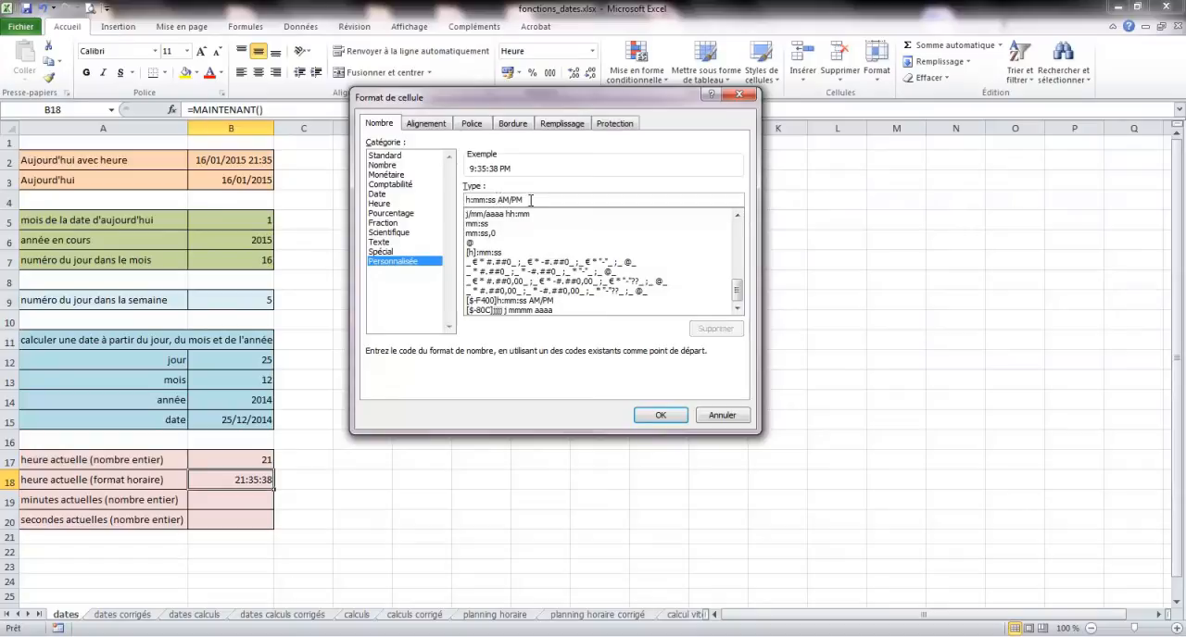
left_click_drag(531, 200, 480, 200)
key("Delete")
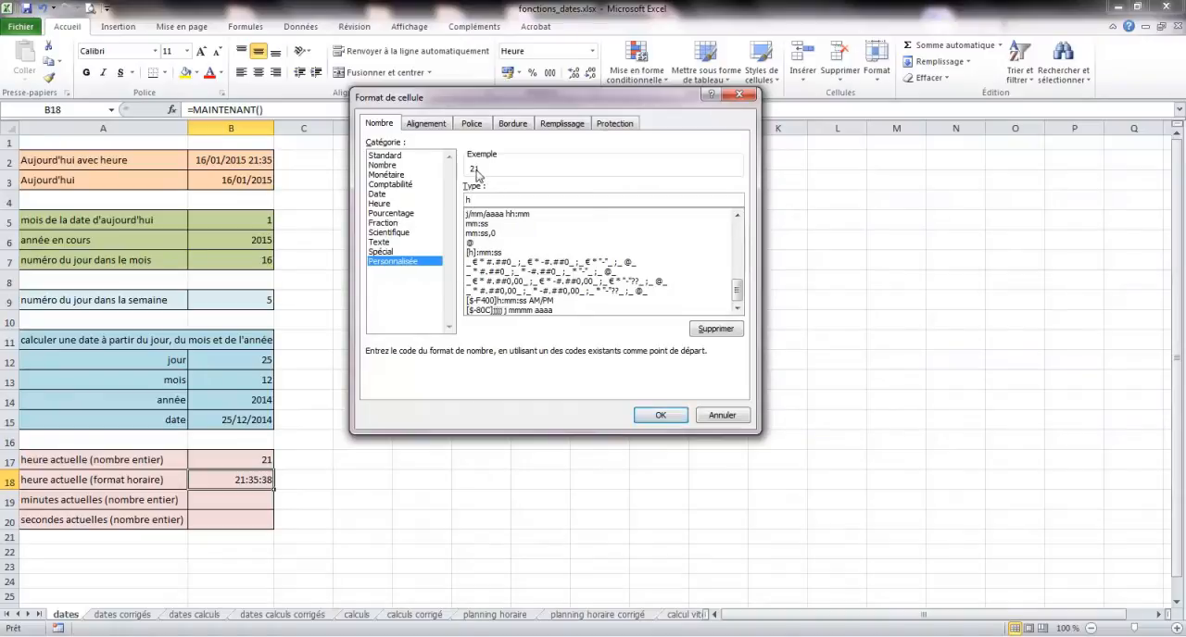
left_click(656, 414)
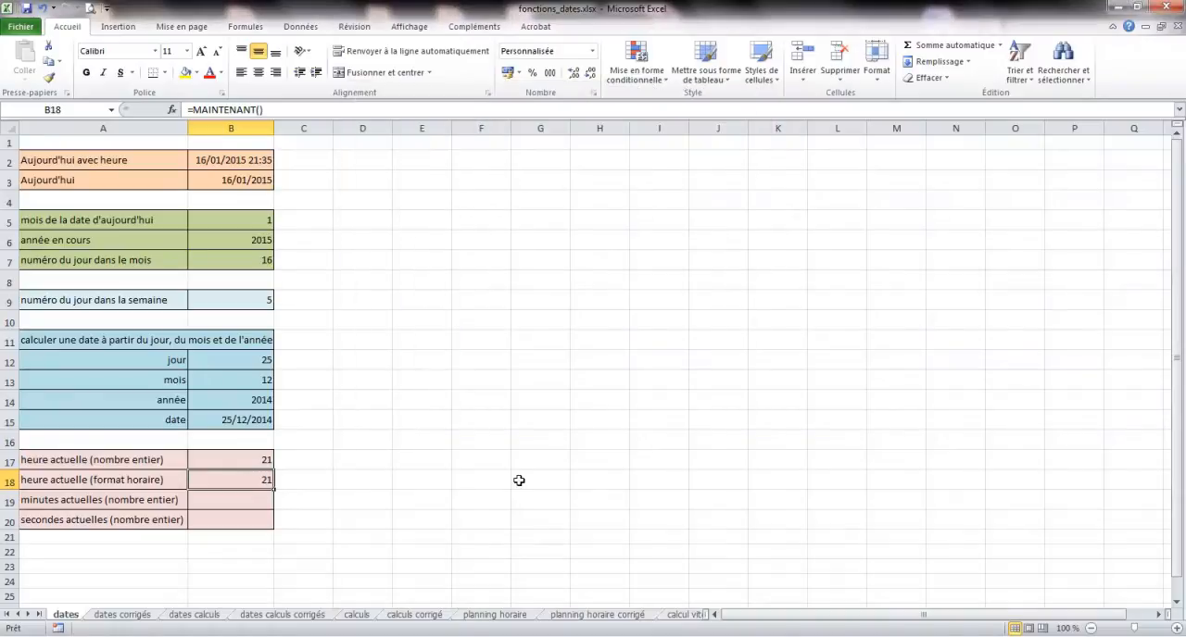
left_click(591, 55)
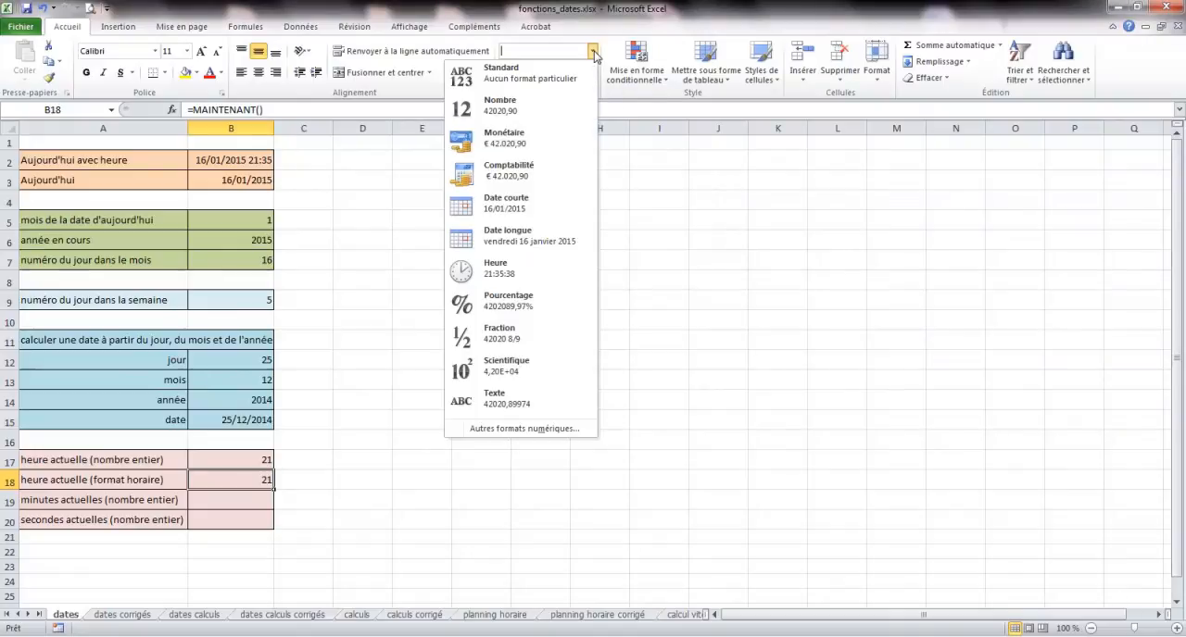
left_click(506, 267)
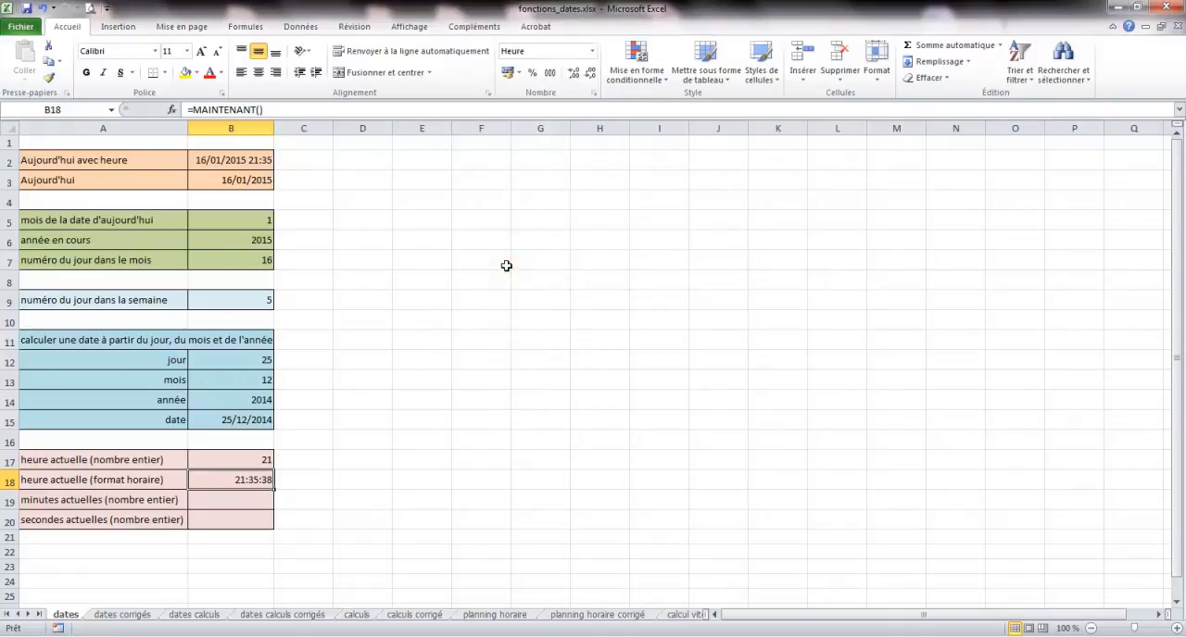
- Apply the custom number format h to cell B18 by reducing the existing h:mm:ss AM/PM code
left_click(593, 51)
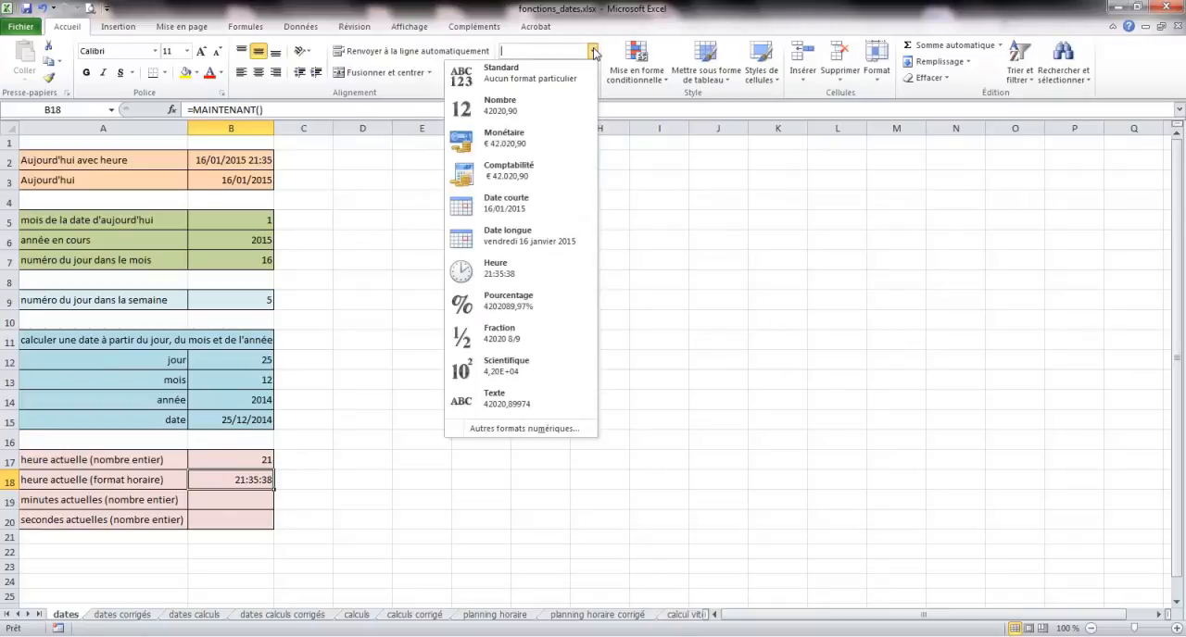
left_click(498, 430)
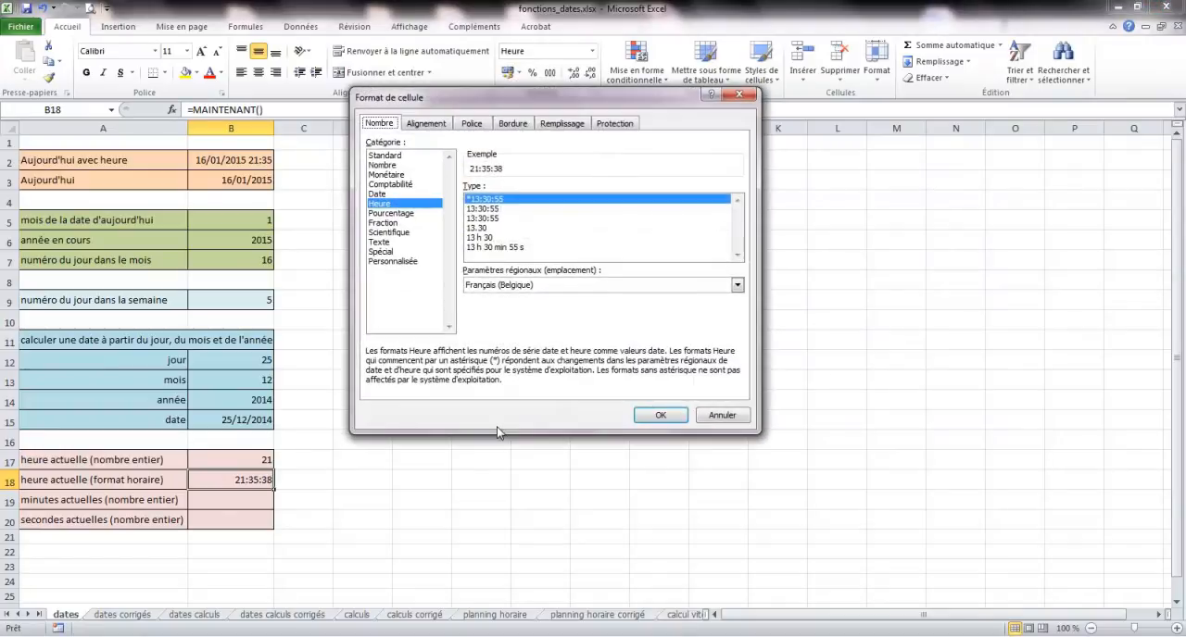
left_click(405, 263)
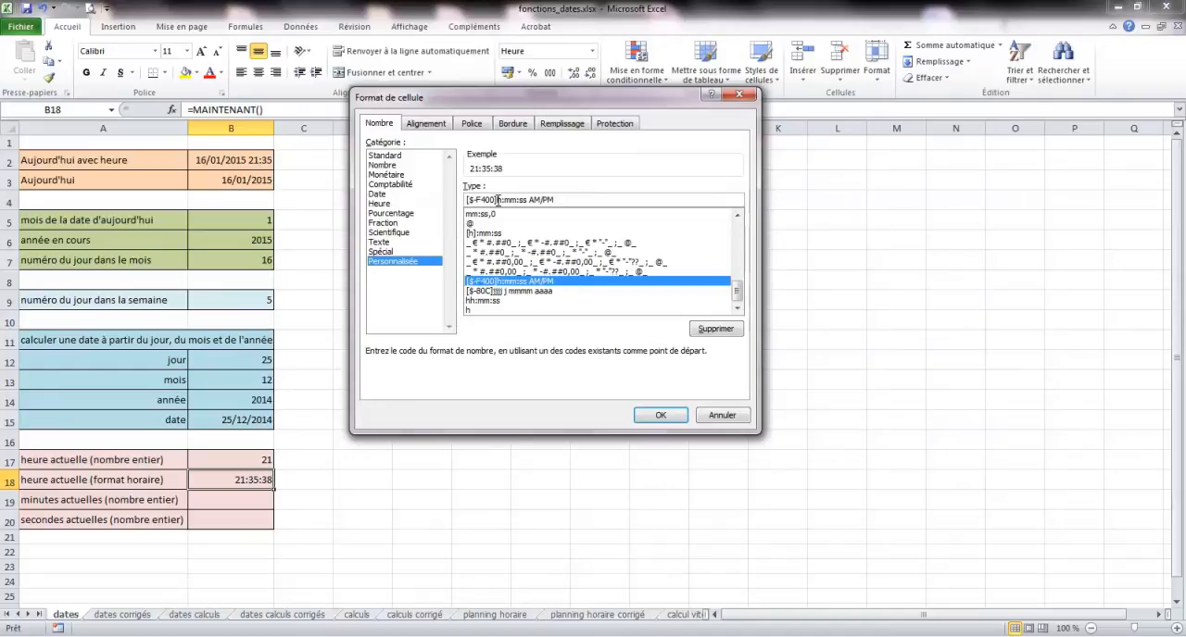
left_click_drag(498, 200, 466, 200)
key("BackSpace")
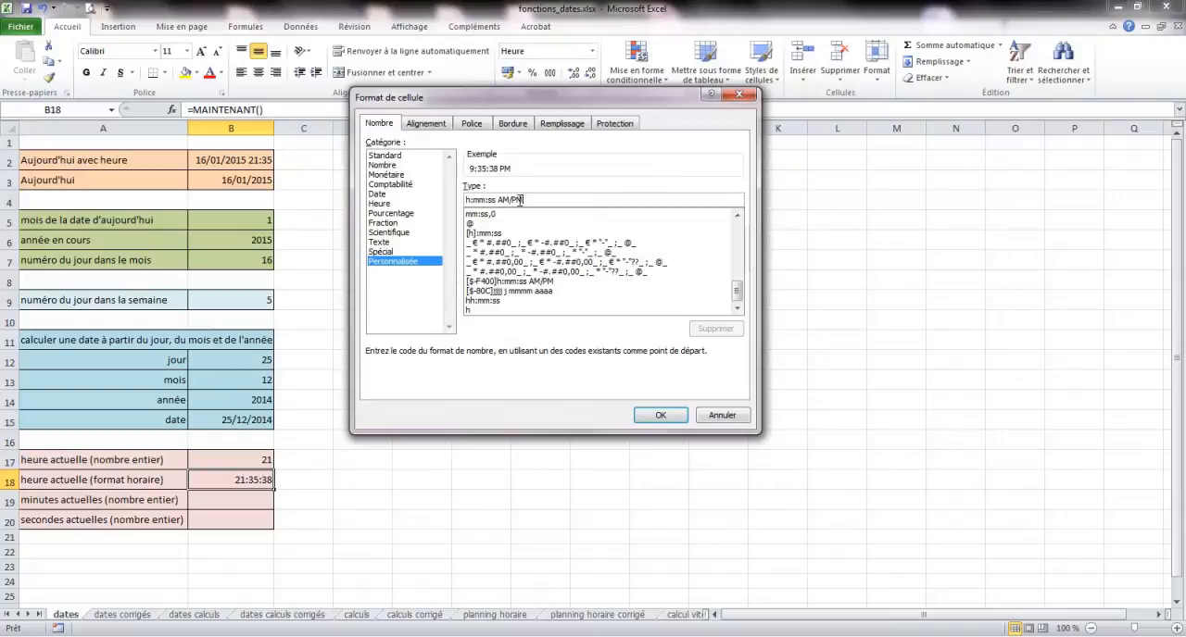
key("BackSpace")
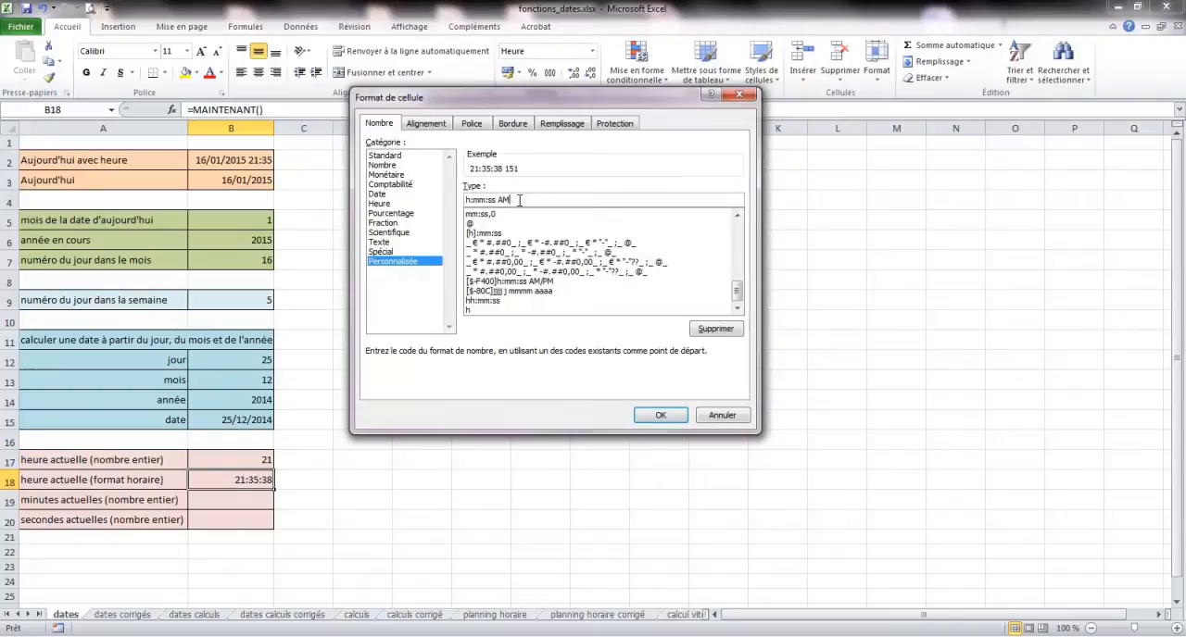
key("BackSpace")
key("BackSpace")
key("BackSpace")
key("BackSpace")
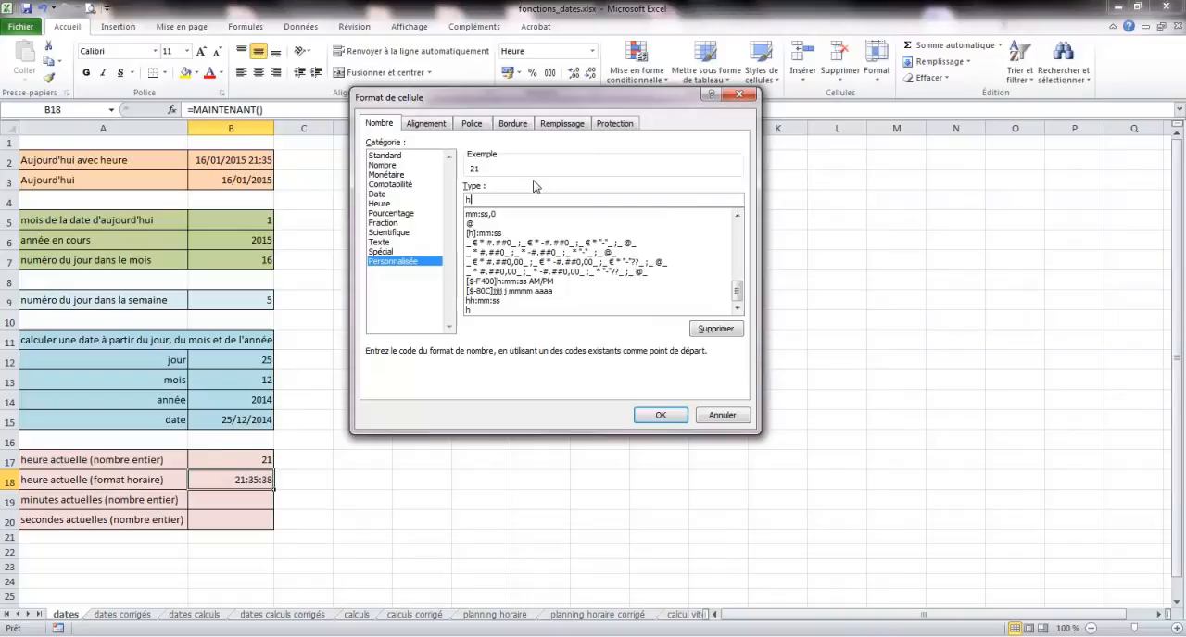
left_click(659, 415)
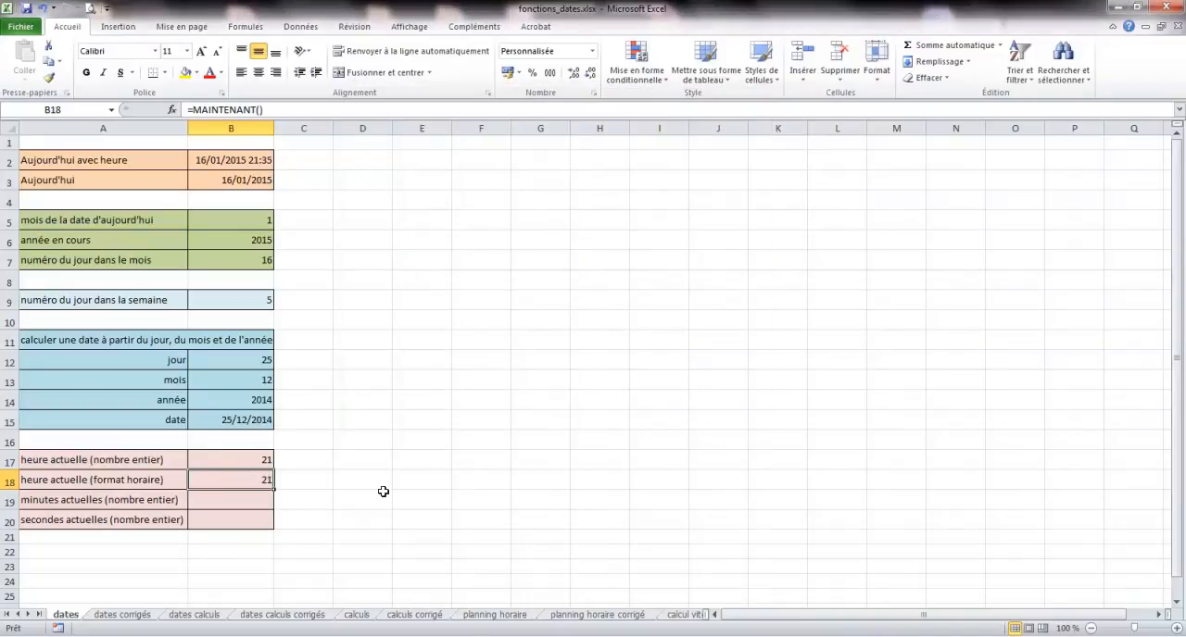
- Insert the MINUTE function in cell B19 with B2 as its serial number to extract the current minutes
left_click(258, 504)
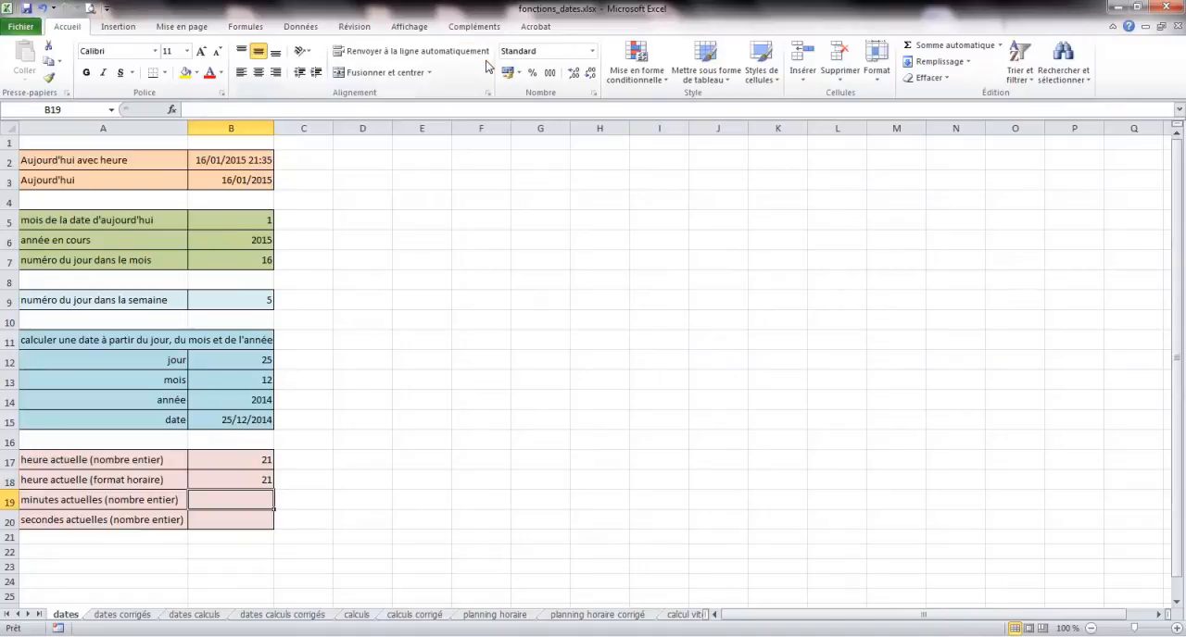
left_click(244, 29)
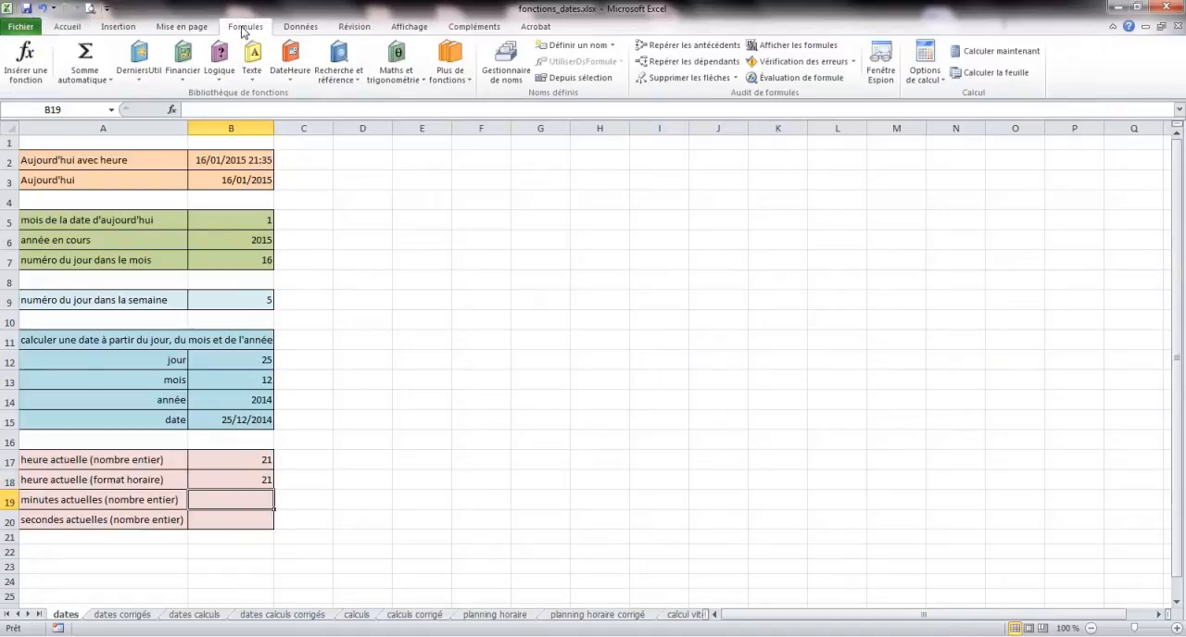
left_click(290, 63)
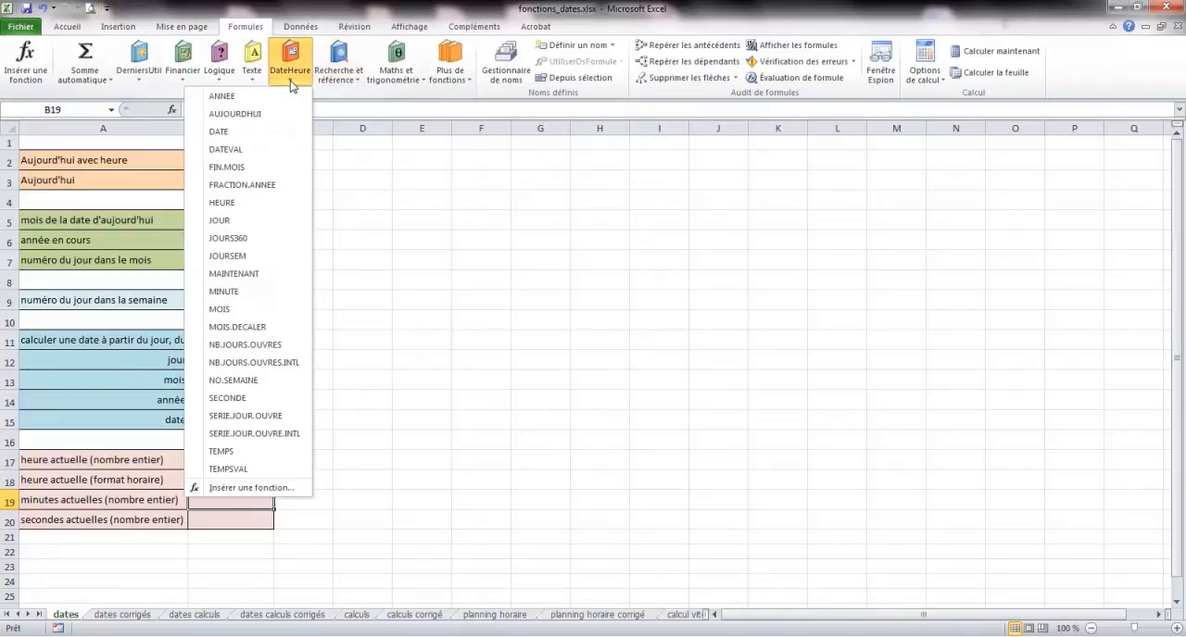
left_click(236, 292)
left_click(233, 160)
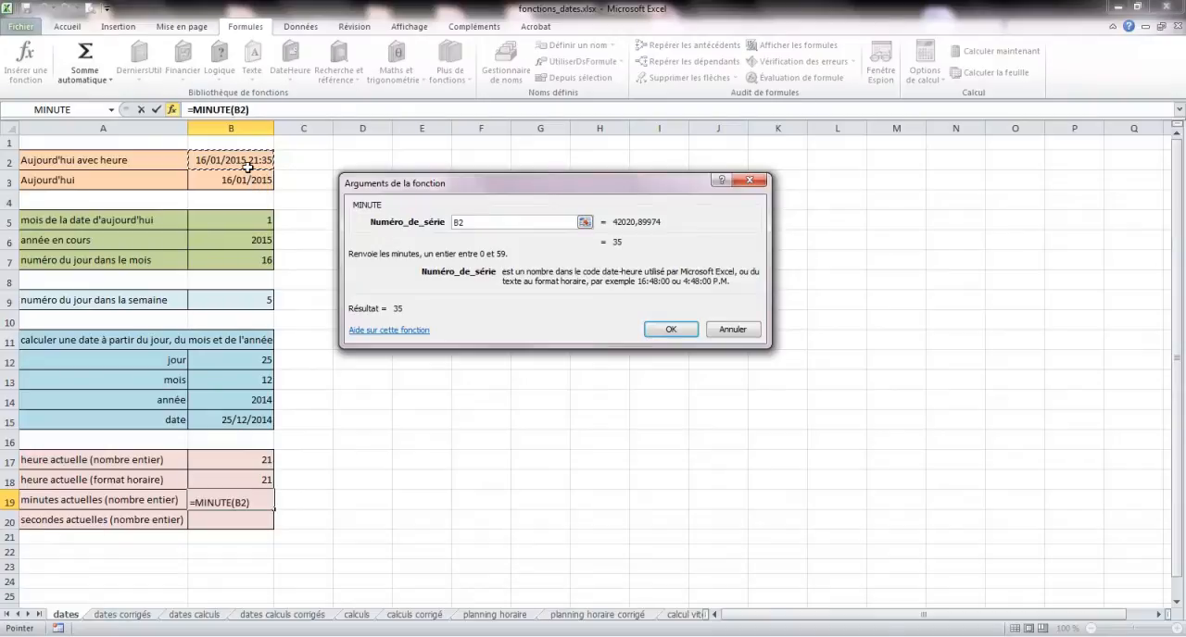
left_click(671, 330)
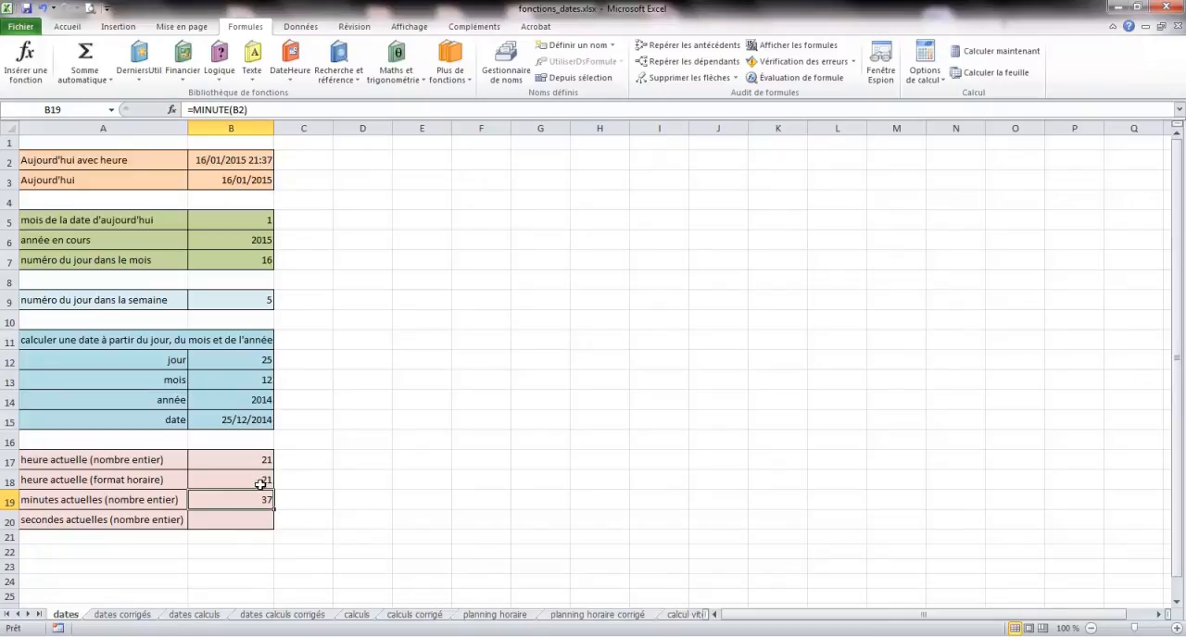
- Insert the SECONDE function in cell B20 with B2 as its serial number to extract the current seconds
left_click(236, 520)
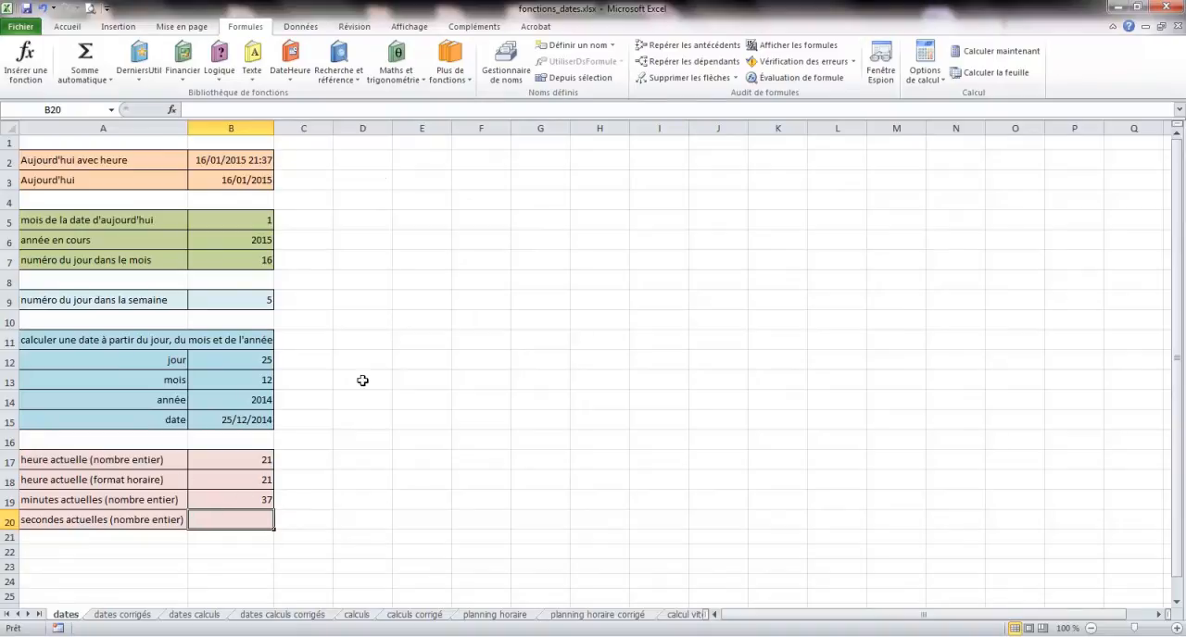
left_click(290, 61)
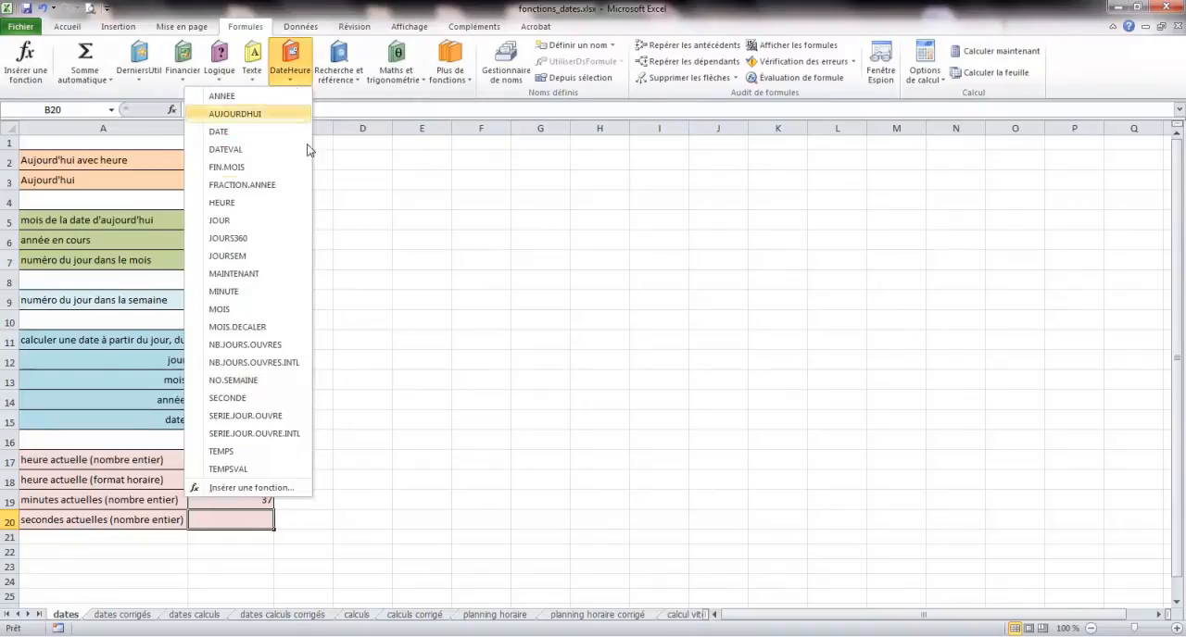
left_click(251, 399)
left_click(235, 162)
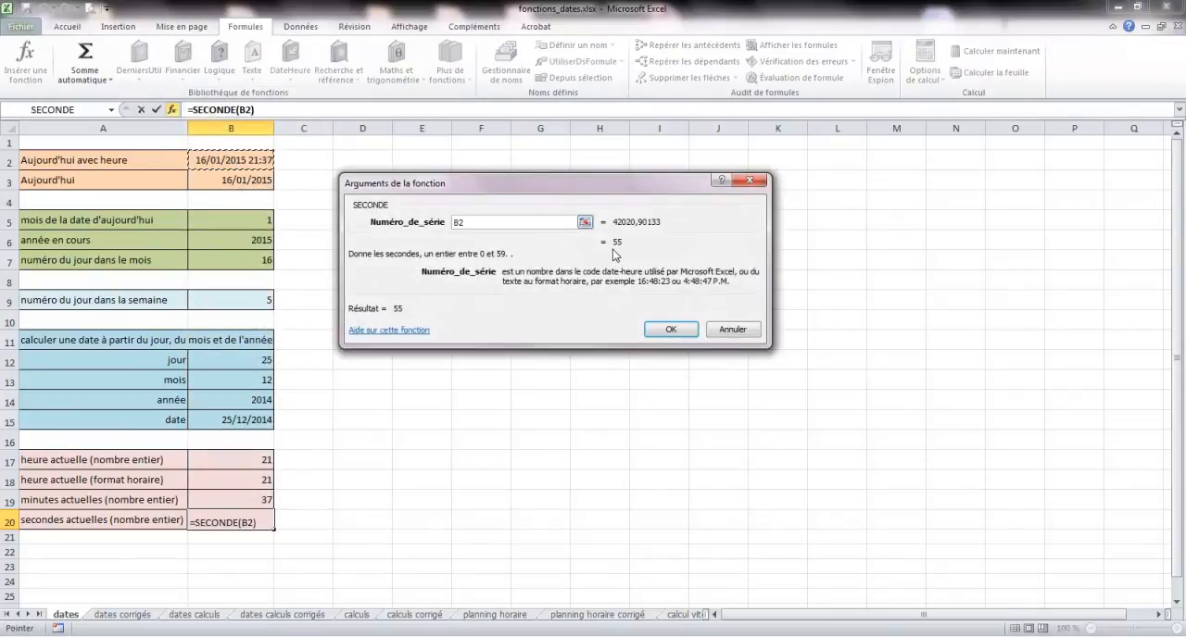
left_click(670, 329)
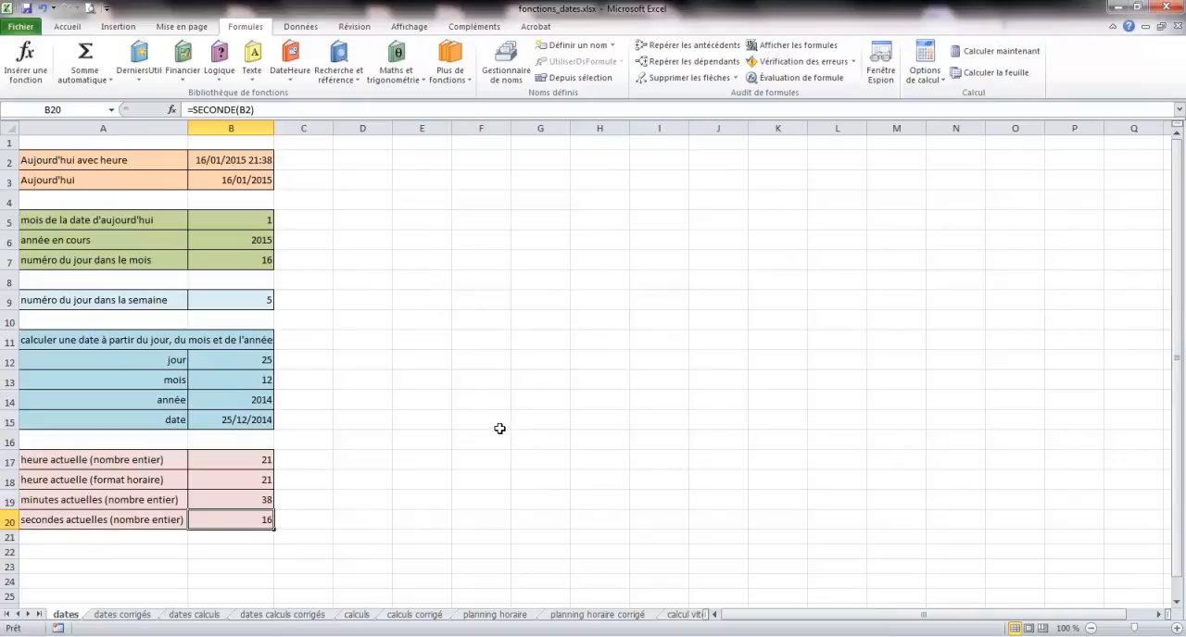
key("F8")
key("F8")
left_click(170, 459)
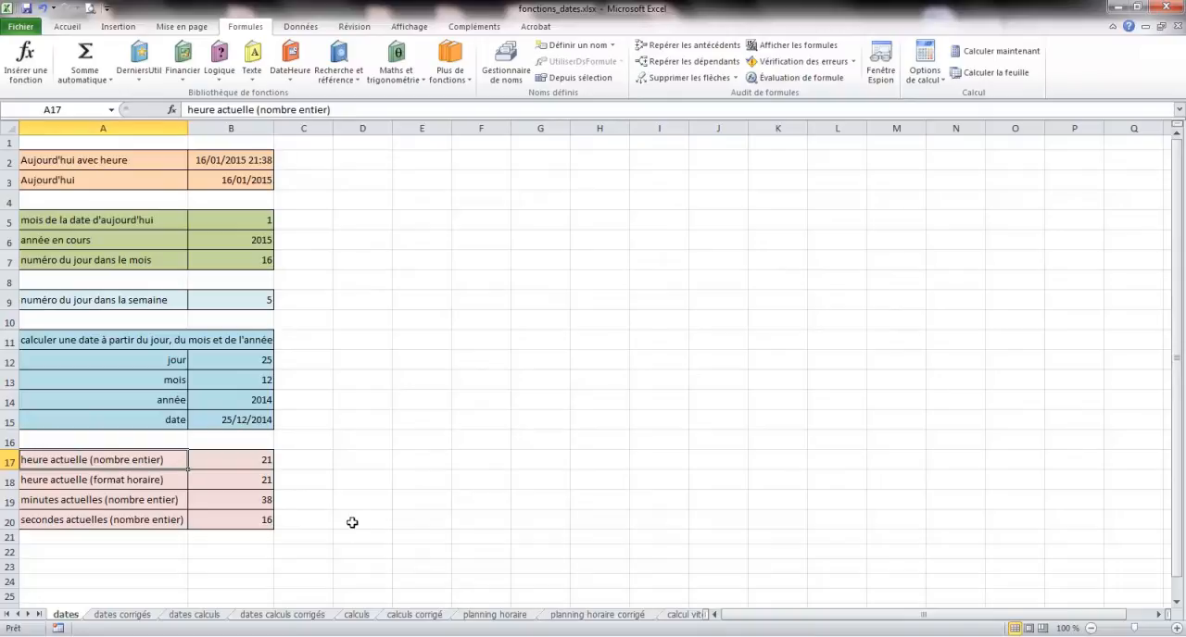
- On the "dates calculs" sheet, start a DATE function in cell B4 with ANNEE(B3) nested as its year argument
left_click(122, 615)
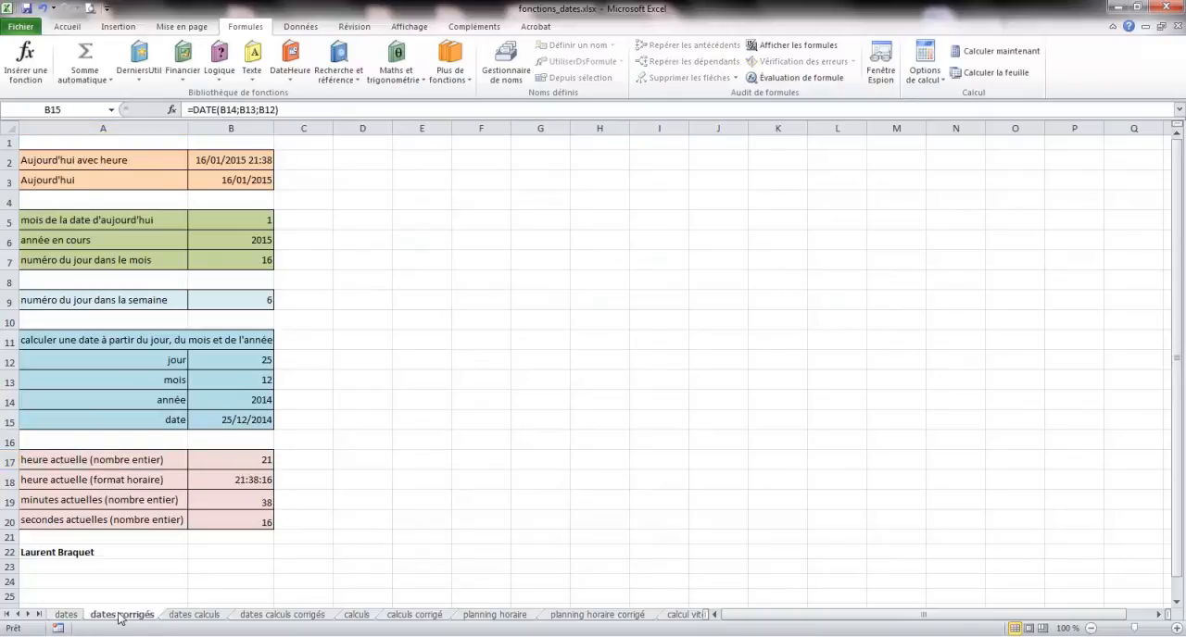
left_click(174, 616)
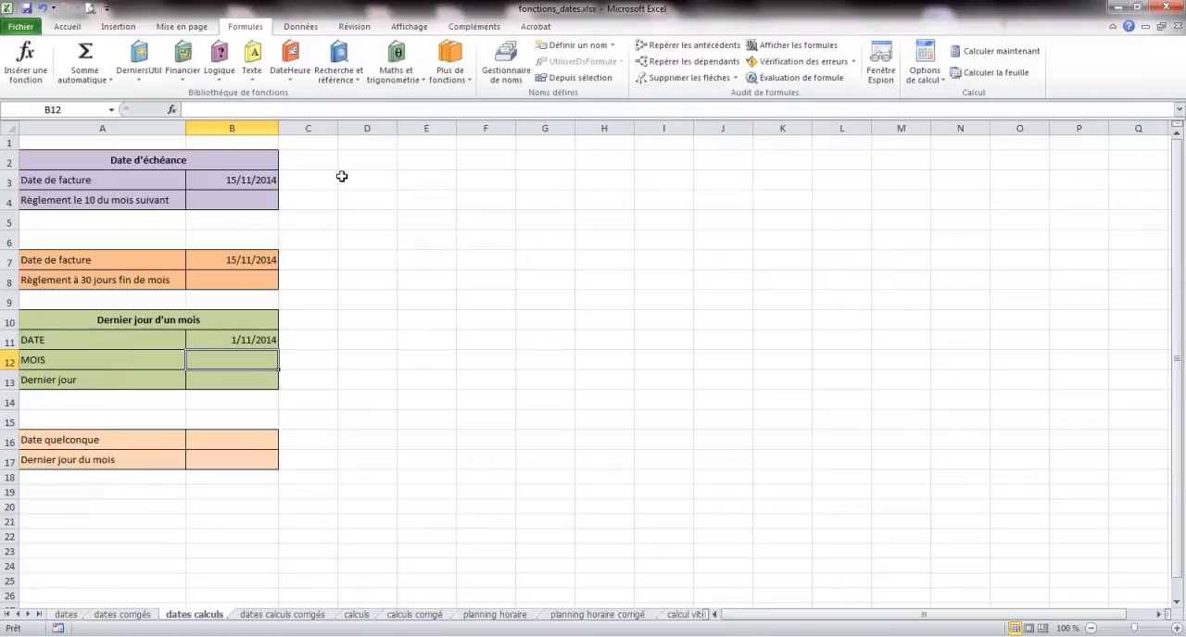
left_click(254, 200)
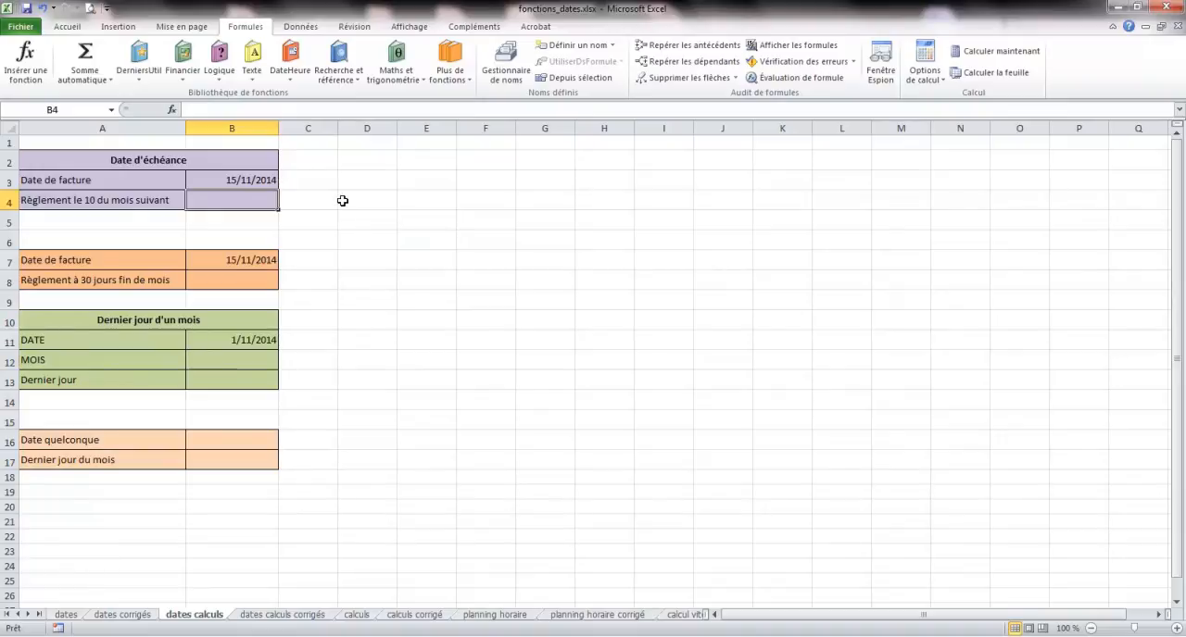
left_click(291, 80)
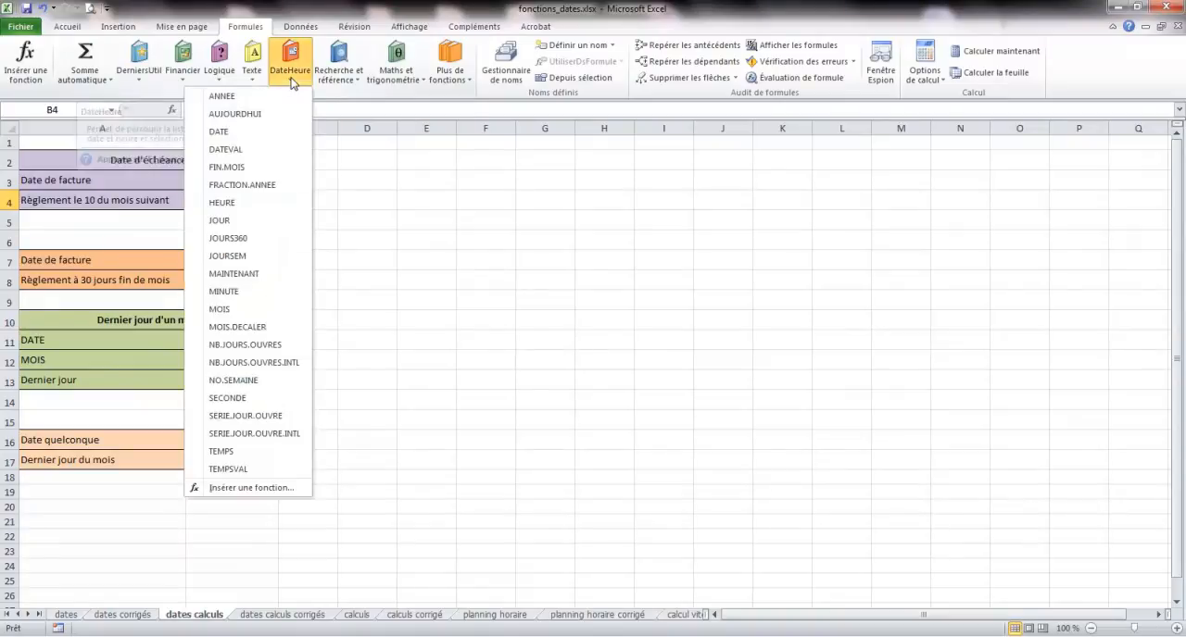
left_click(231, 131)
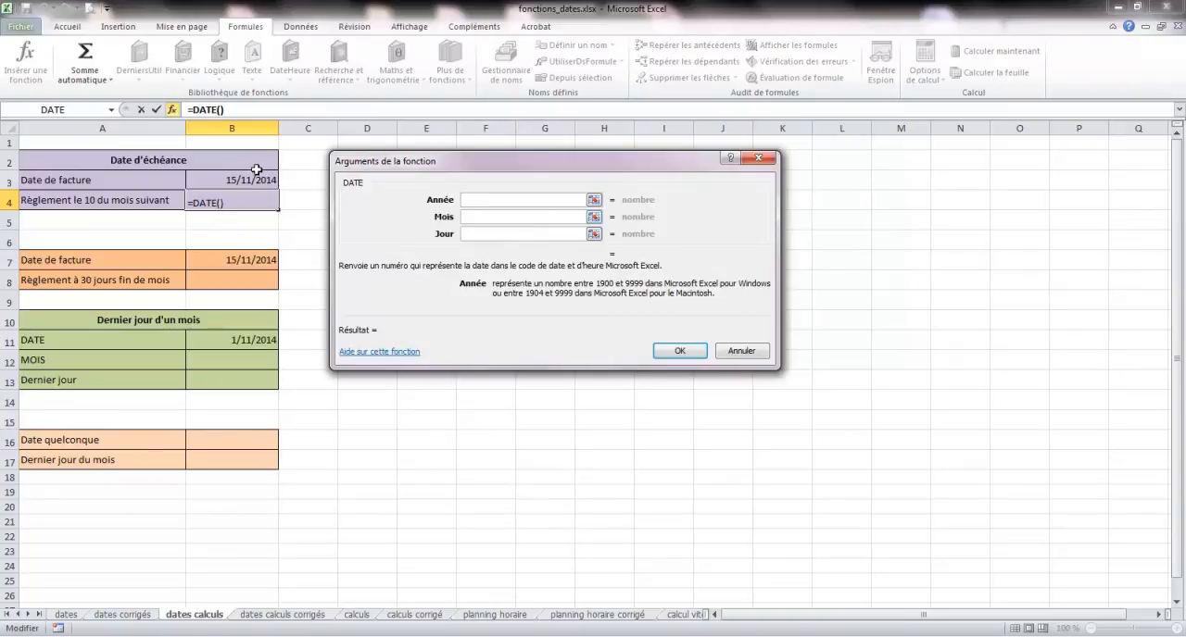
left_click(112, 110)
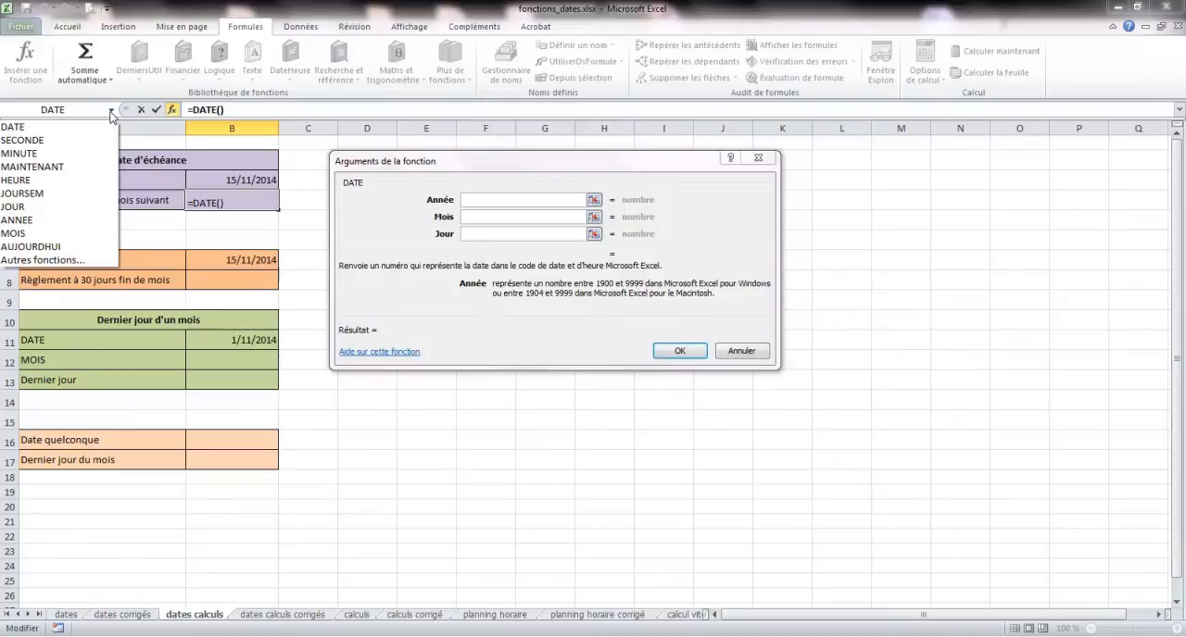
left_click(34, 220)
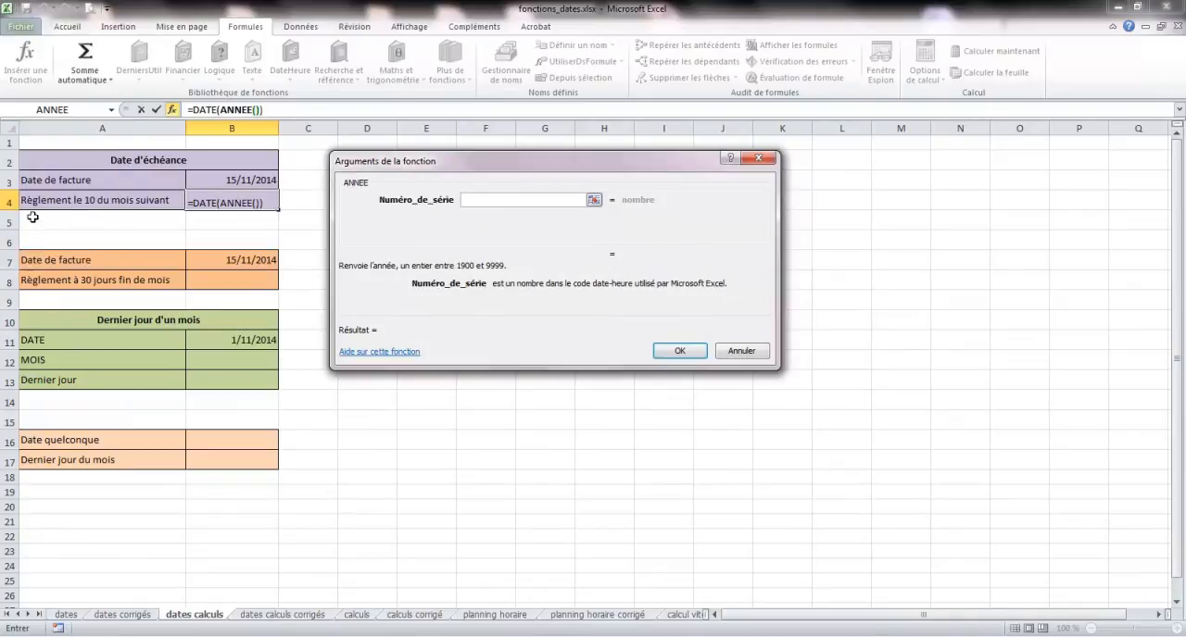
left_click(241, 178)
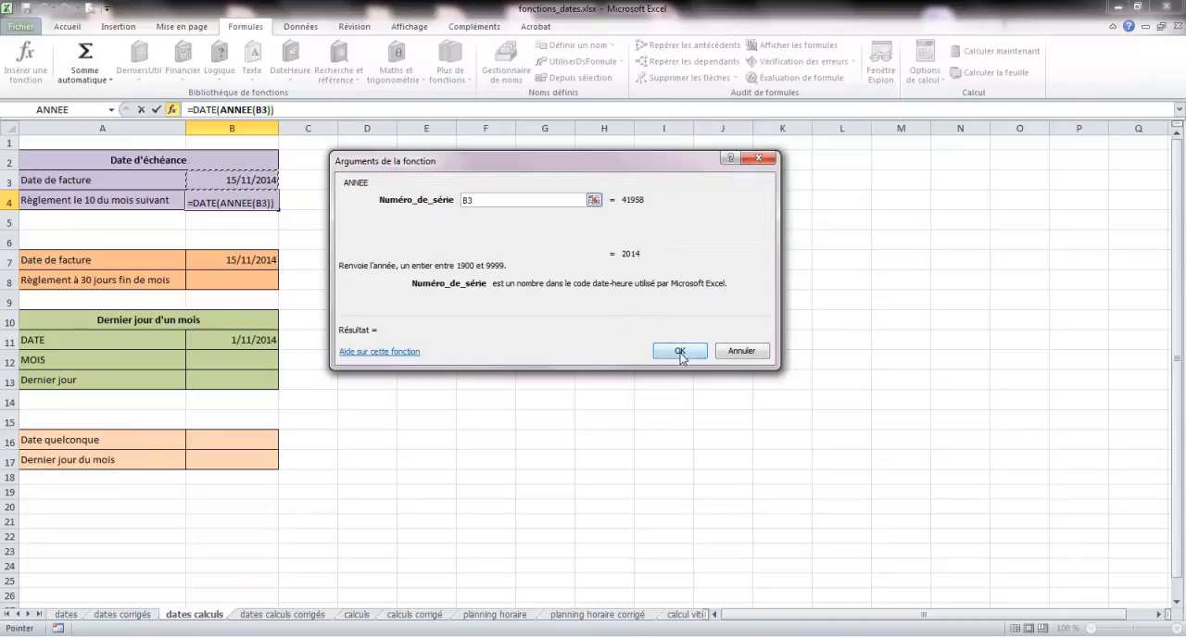
left_click(273, 110)
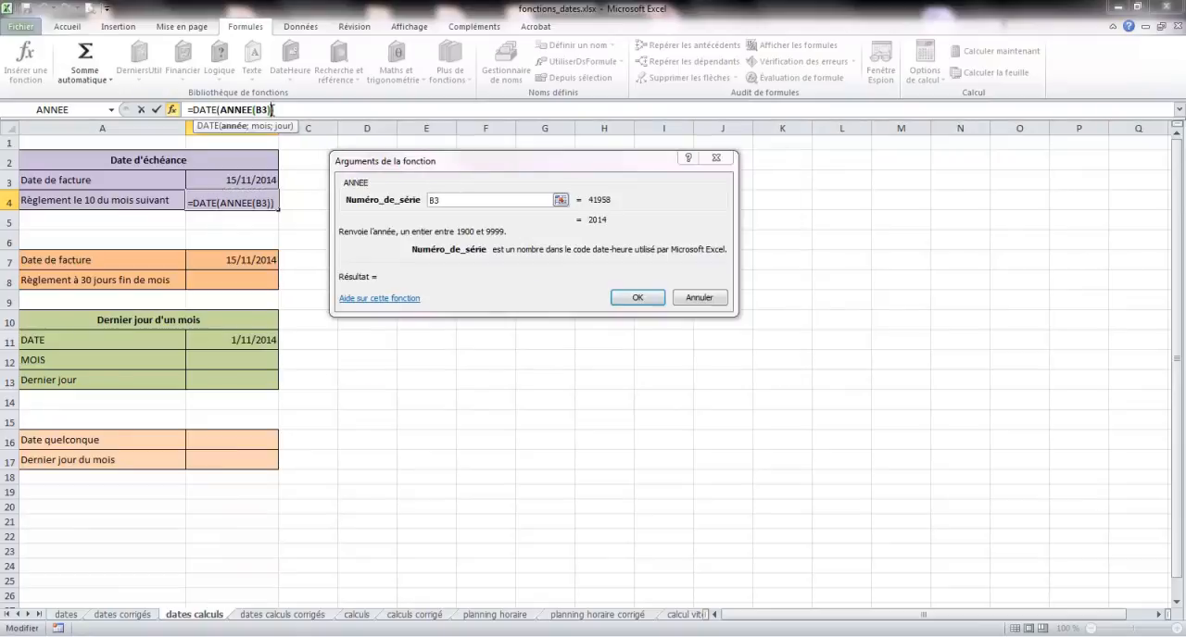
left_click(280, 110)
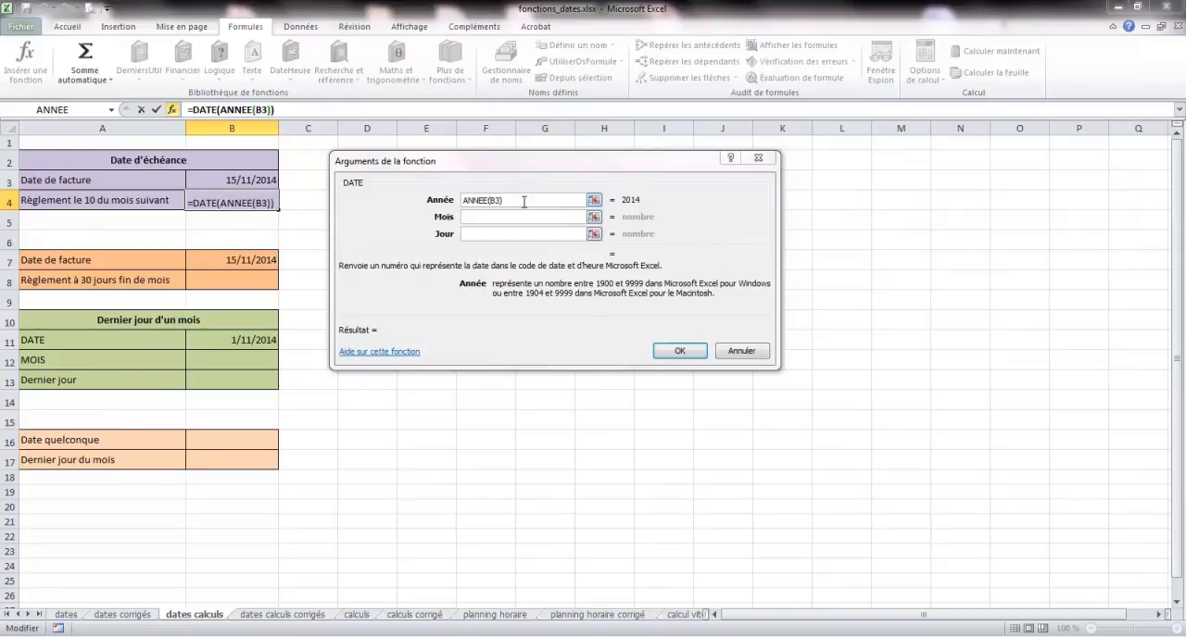
- Nest the MOIS function with B3+1 as its serial number in the month argument of the DATE function in B4
left_click(486, 216)
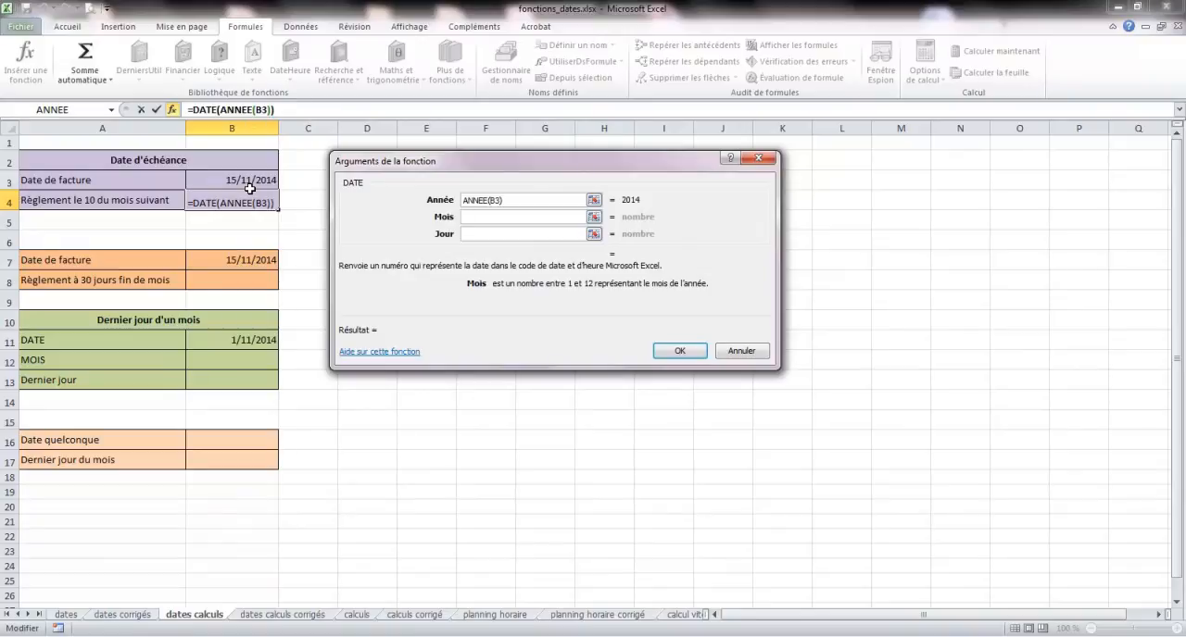
left_click(111, 110)
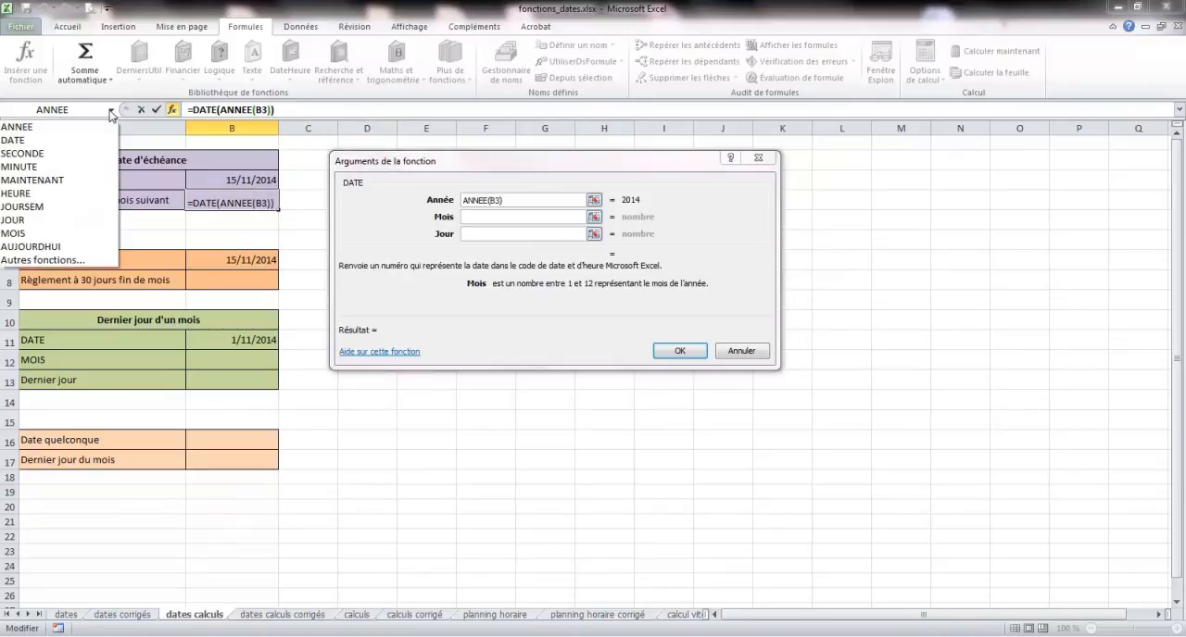
left_click(37, 234)
left_click(244, 182)
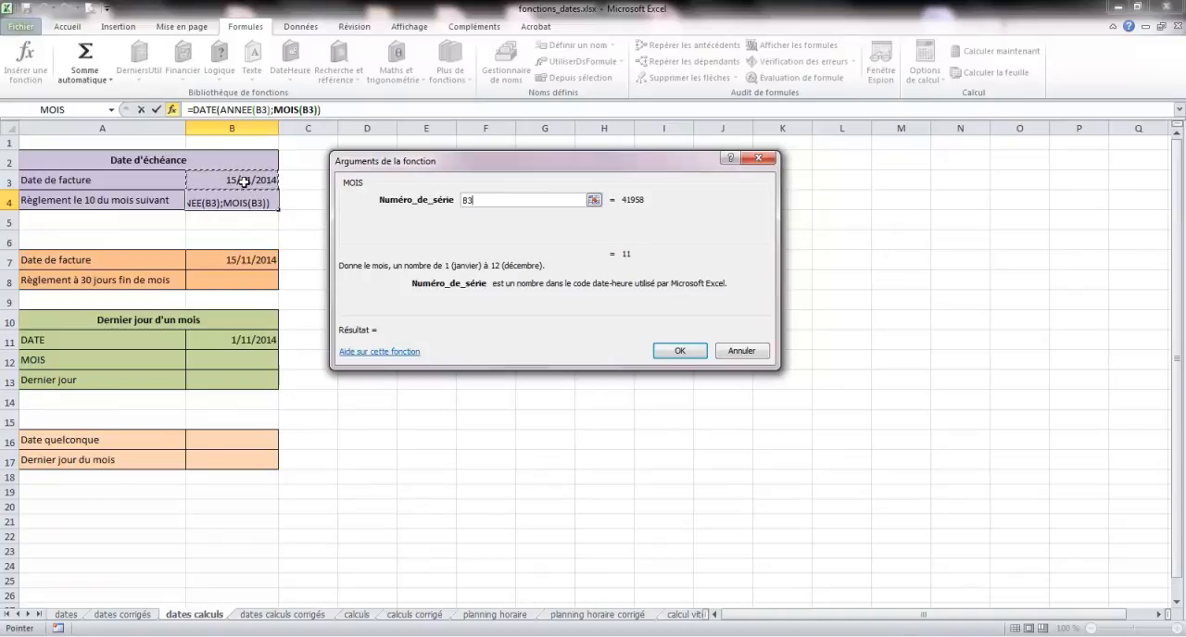
type("+1")
left_click(367, 110)
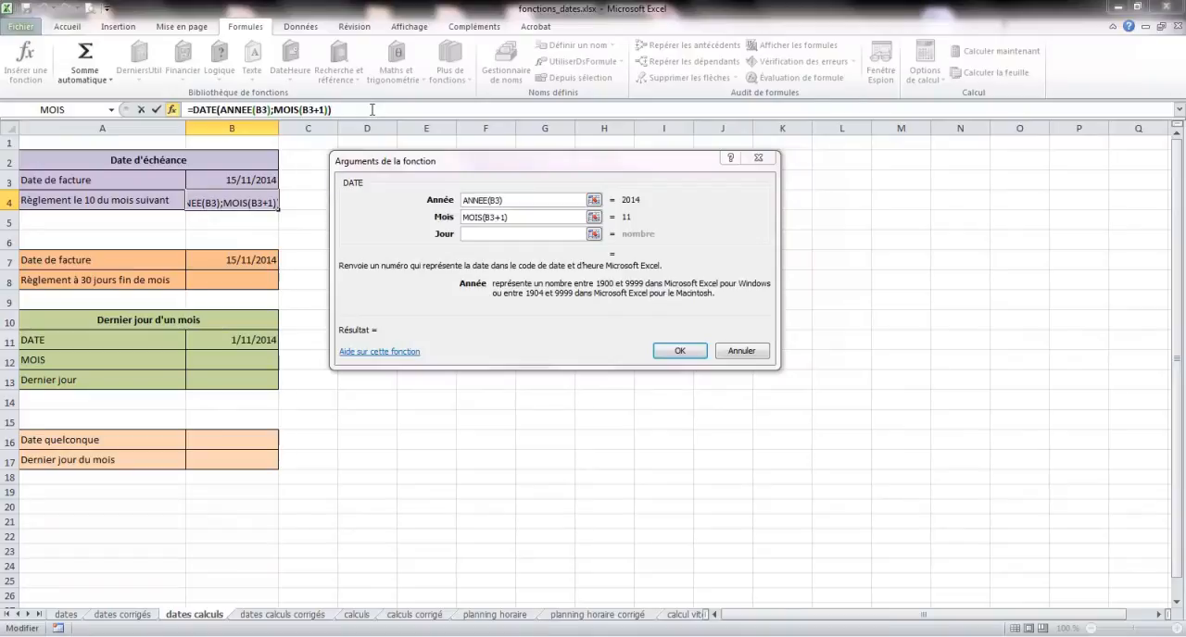
- Correct the month argument of the DATE function in B4 to MOIS(B3)+1
left_click(533, 218)
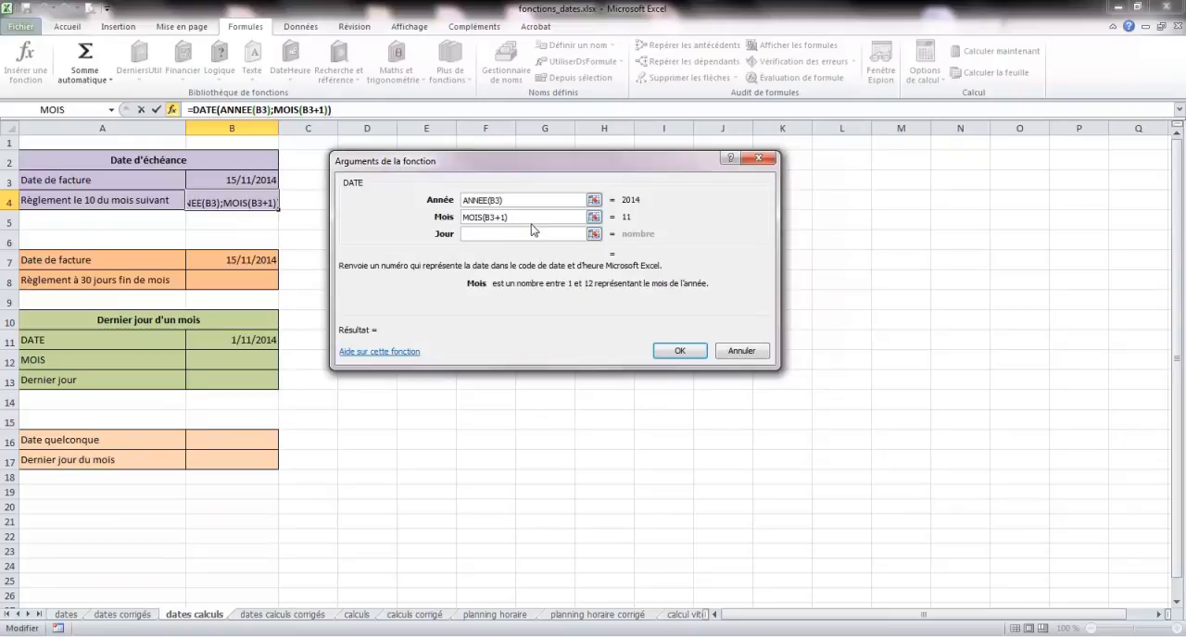
key("BackSpace")
key("BackSpace")
key("BackSpace")
type(")+1")
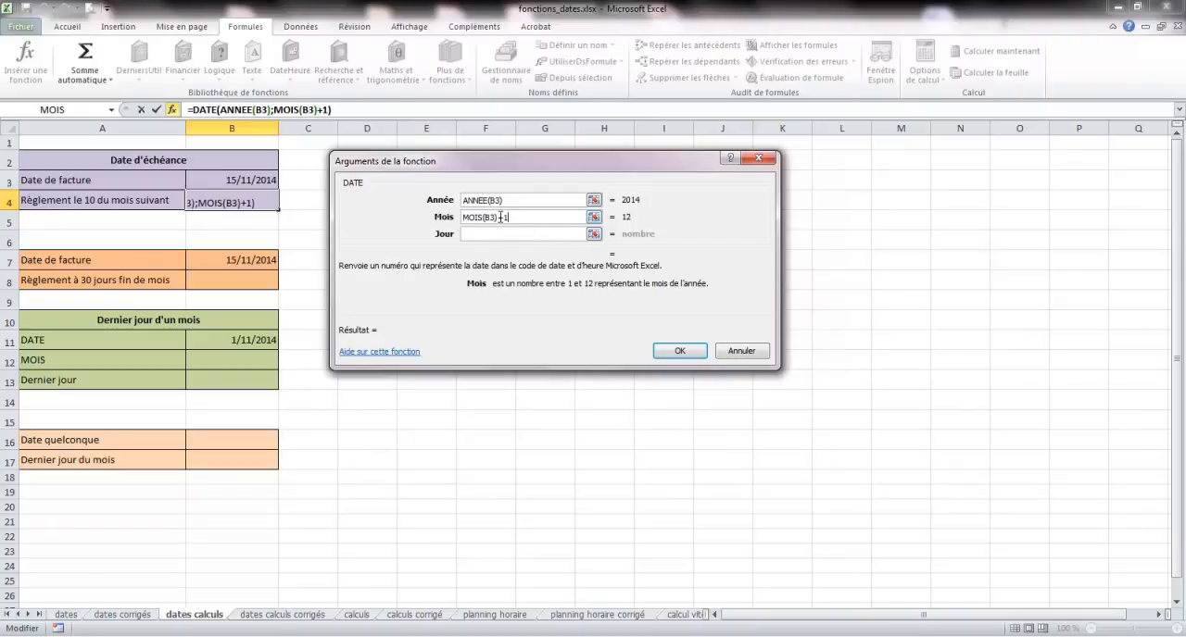
key("BackSpace")
key("BackSpace")
key("BackSpace")
type(")+1")
- Set the day argument of the DATE function in B4 to 10 and complete the formula
left_click(514, 234)
type("10")
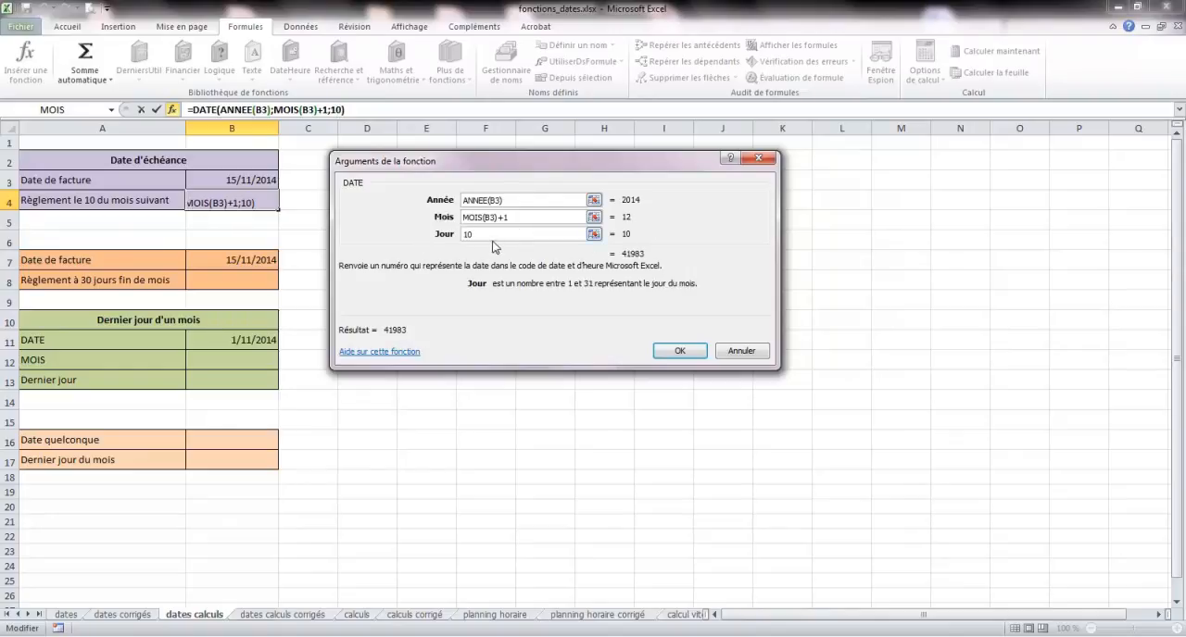
left_click(686, 353)
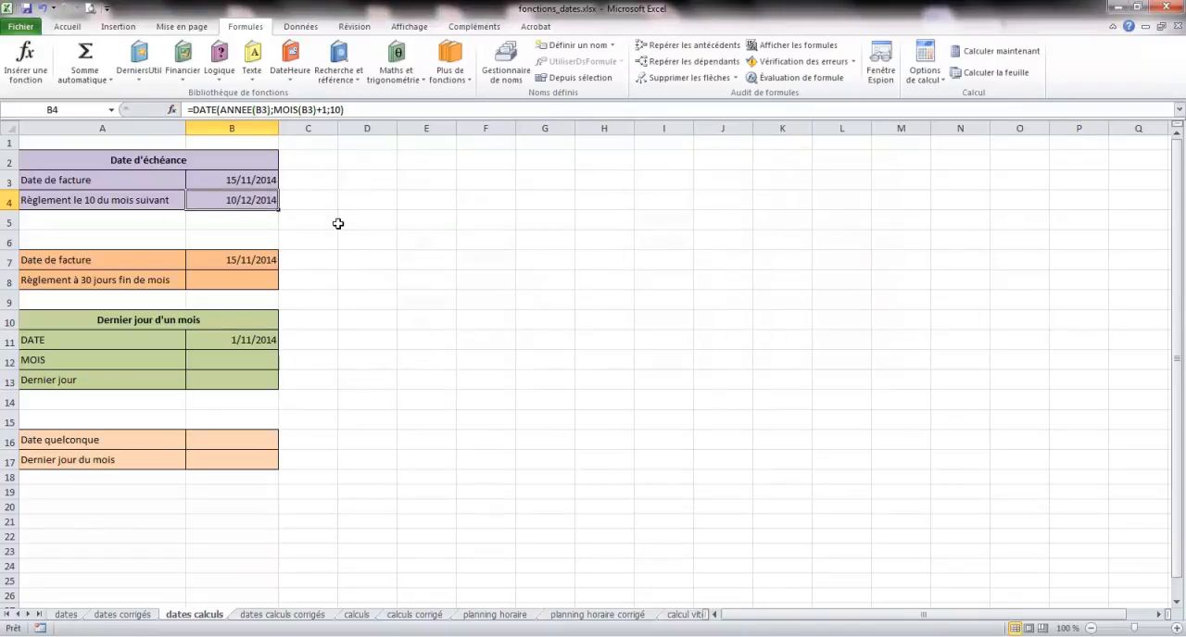
- Change the invoice date in cell B3 to 05/01/2015 to test the due-date formula
left_click(232, 179)
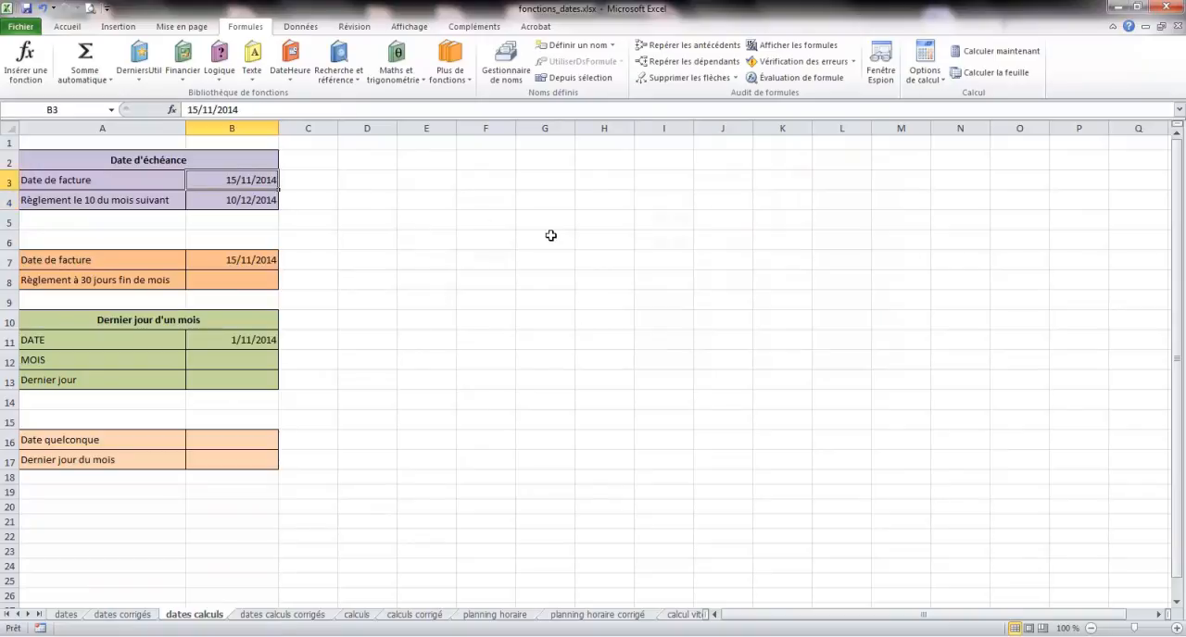
type("05/0")
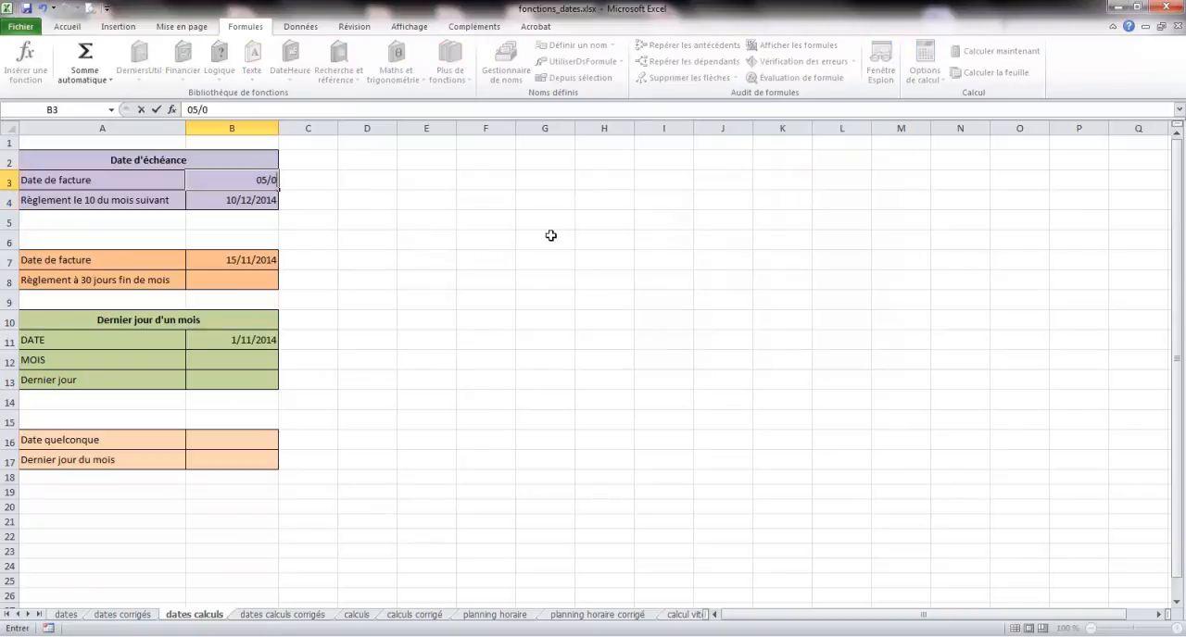
type("1/2015")
key("Return")
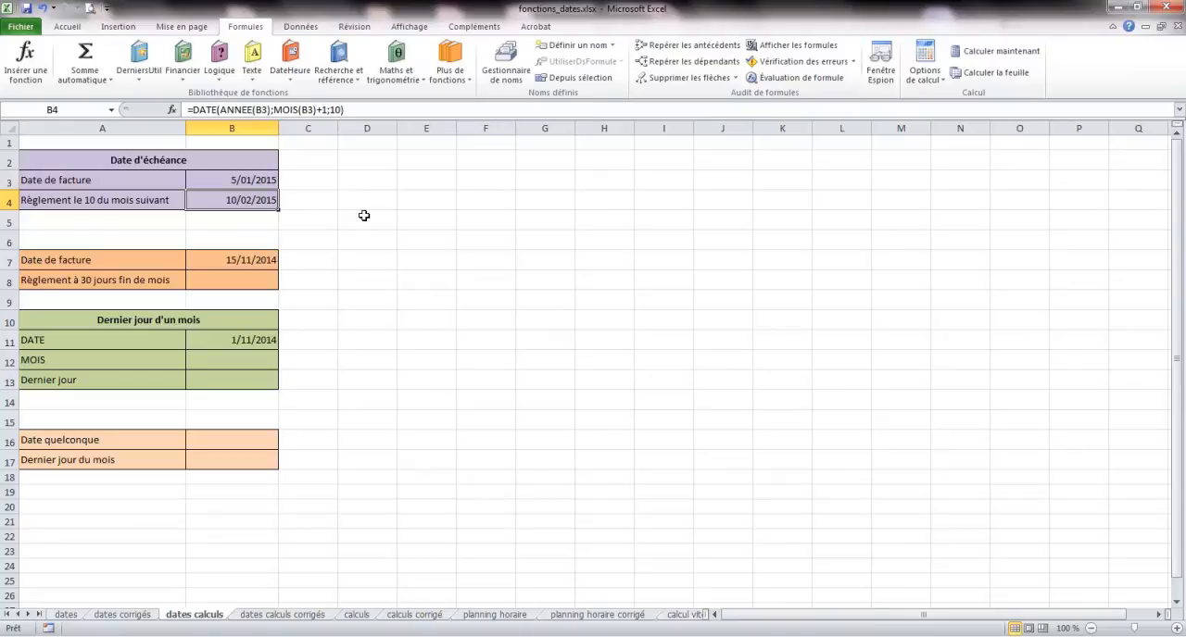
- Start a DATE function in cell B8 with ANNEE(B7) nested as its year argument
left_click(259, 281)
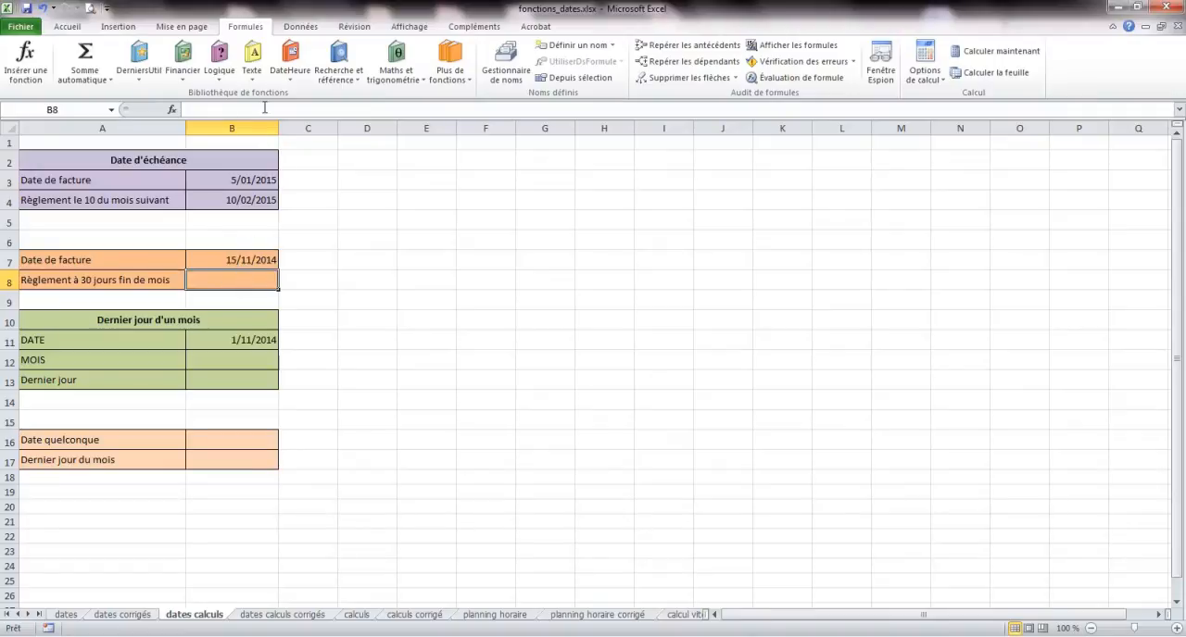
left_click(290, 80)
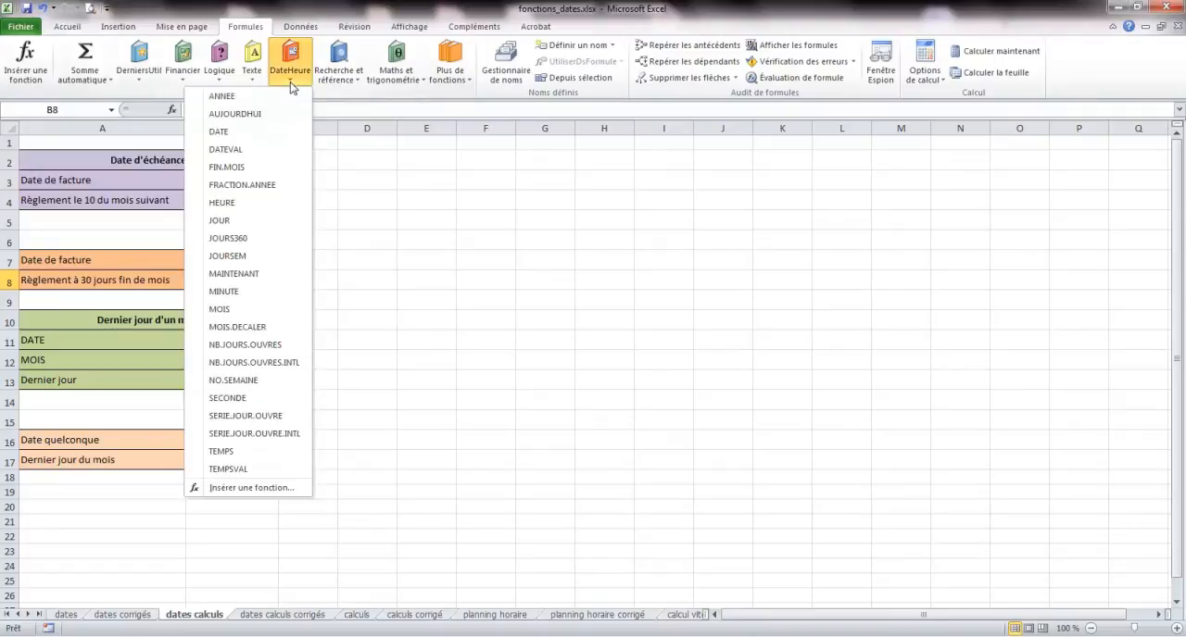
left_click(218, 131)
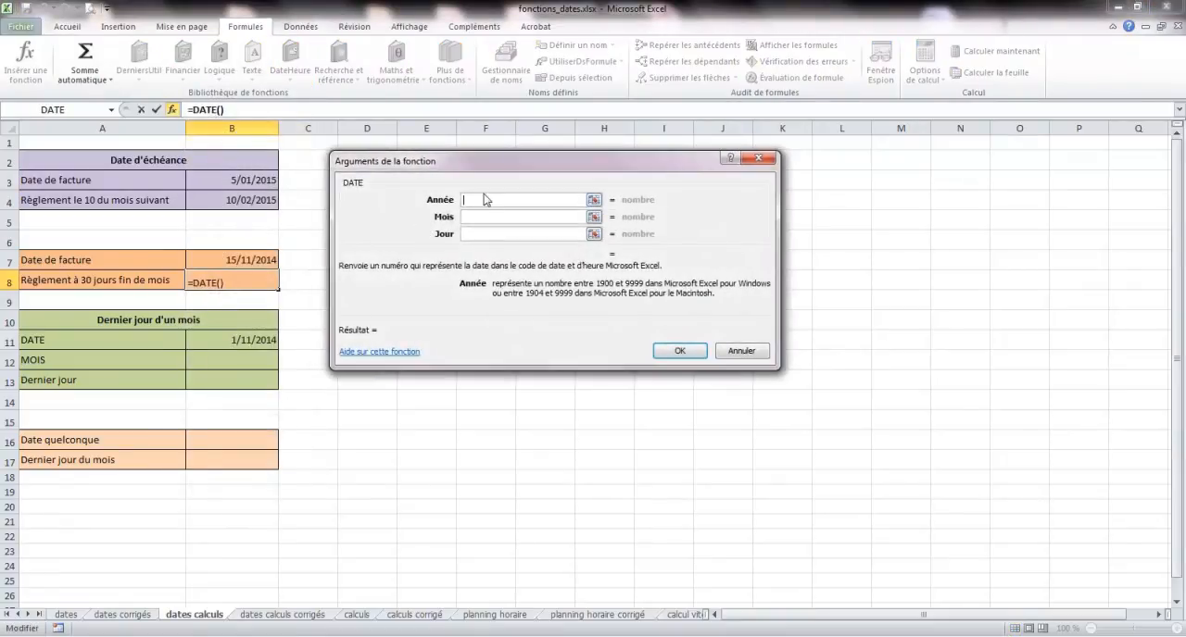
left_click(111, 110)
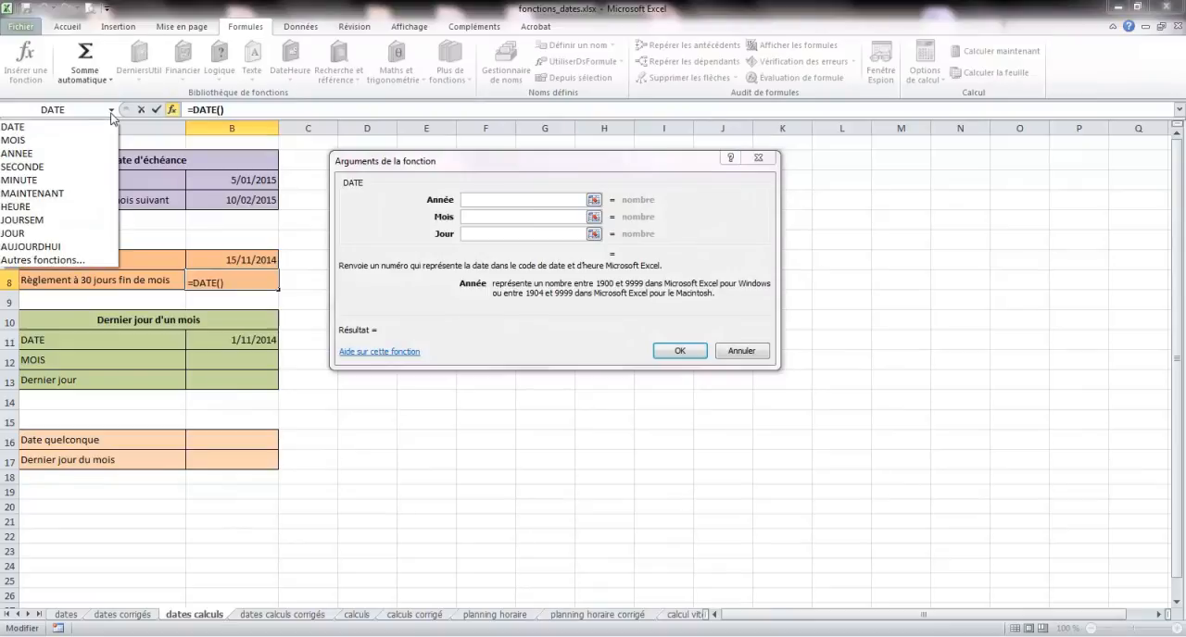
left_click(35, 153)
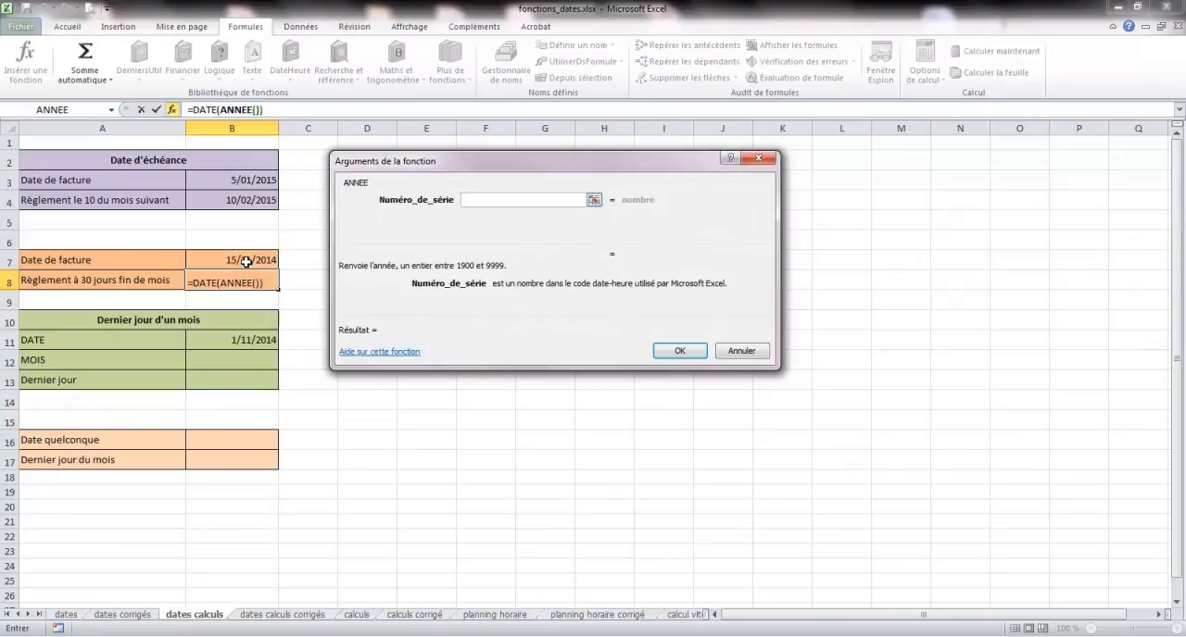
left_click(245, 262)
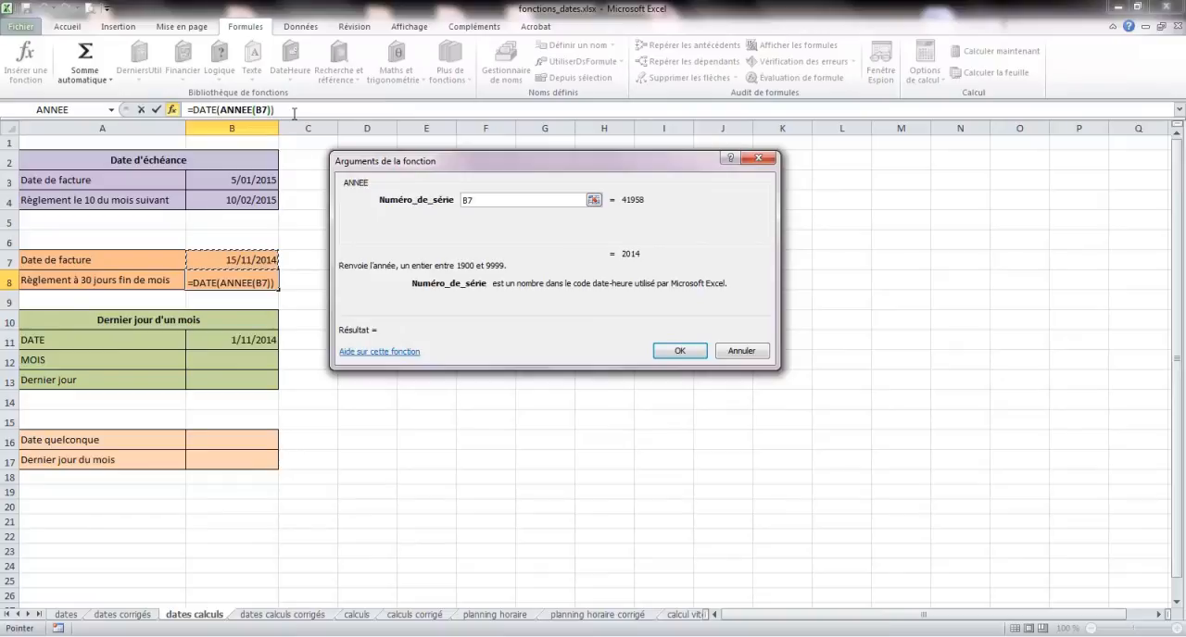
left_click(296, 111)
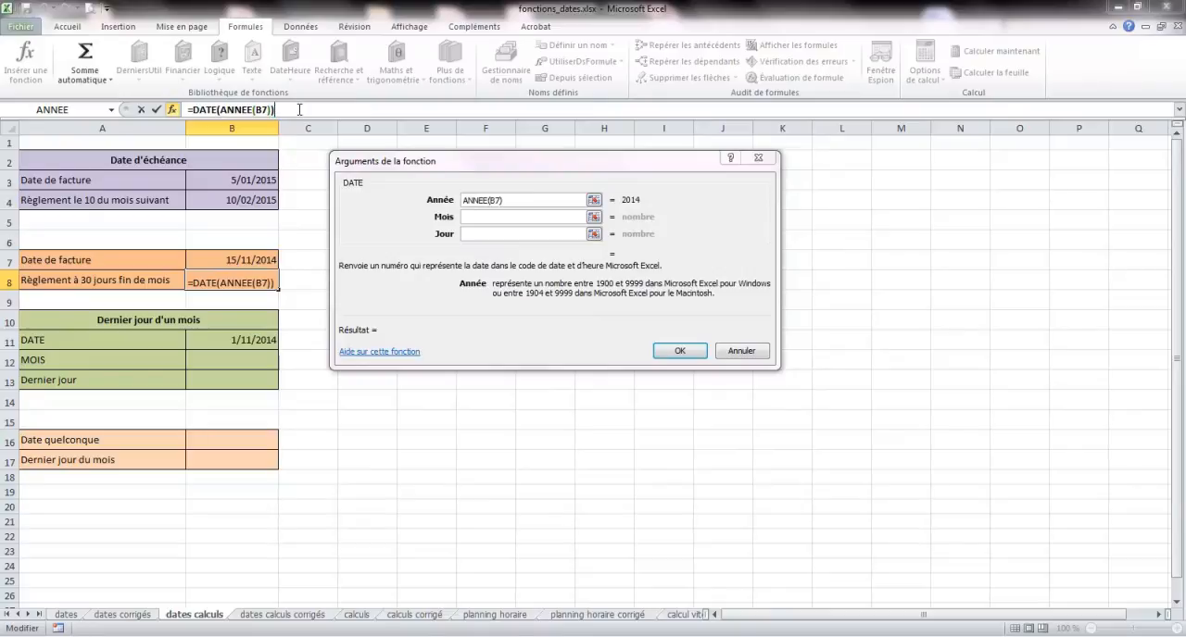
- Set the month argument of the DATE function in B8 to MOIS(B7)+2 by nesting the MOIS function
left_click(484, 218)
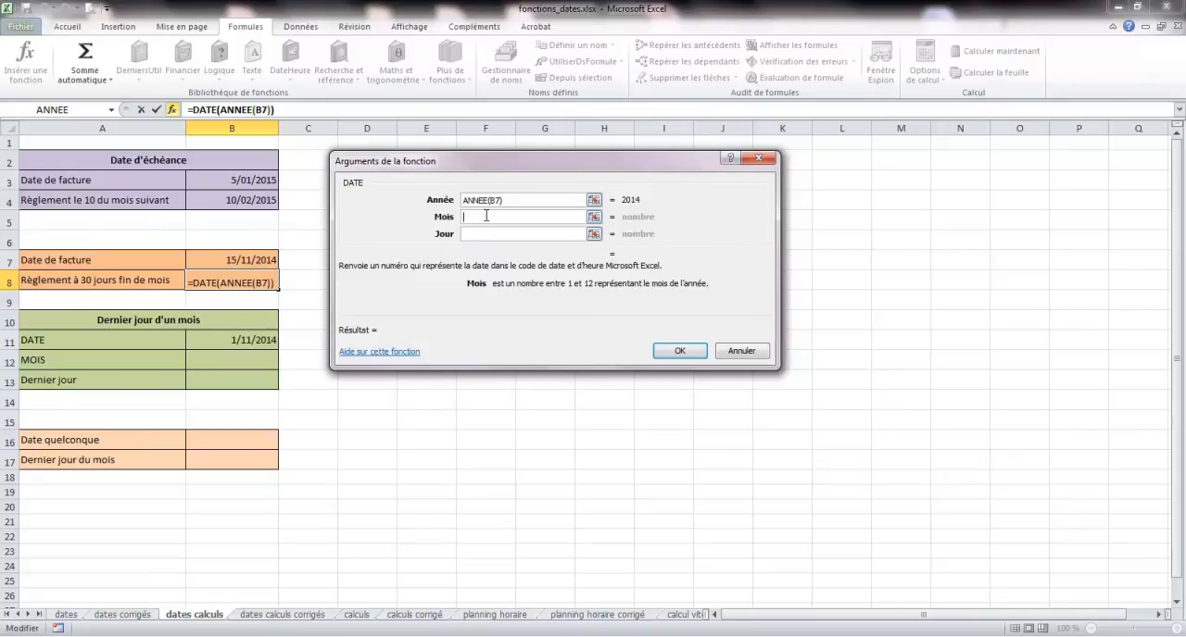
left_click(112, 110)
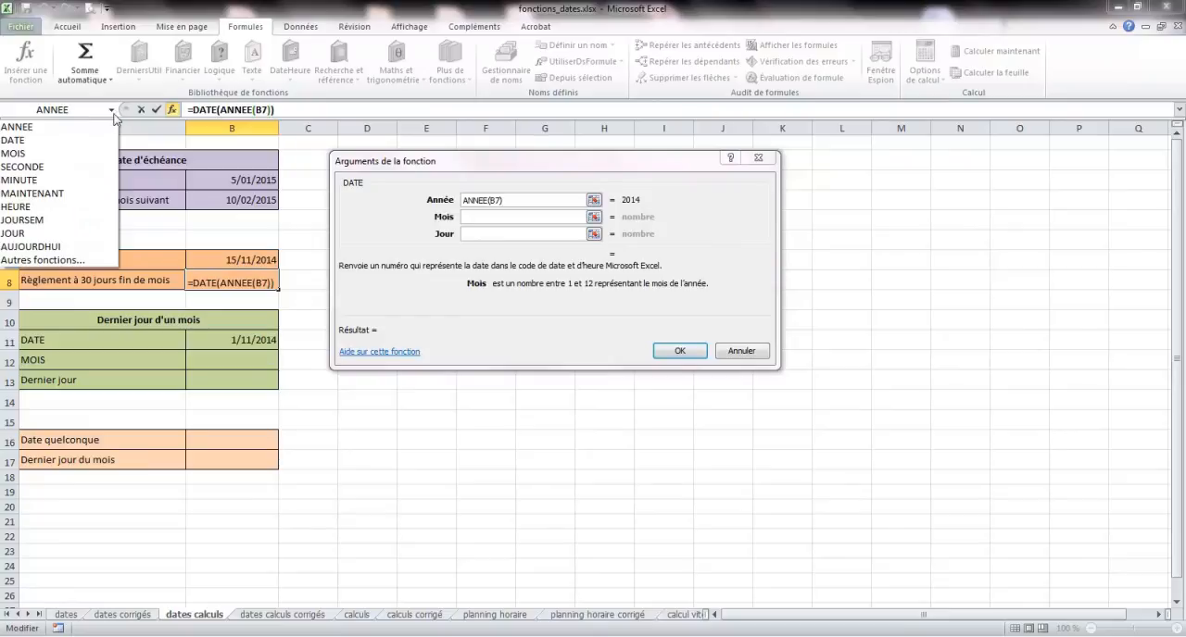
left_click(69, 157)
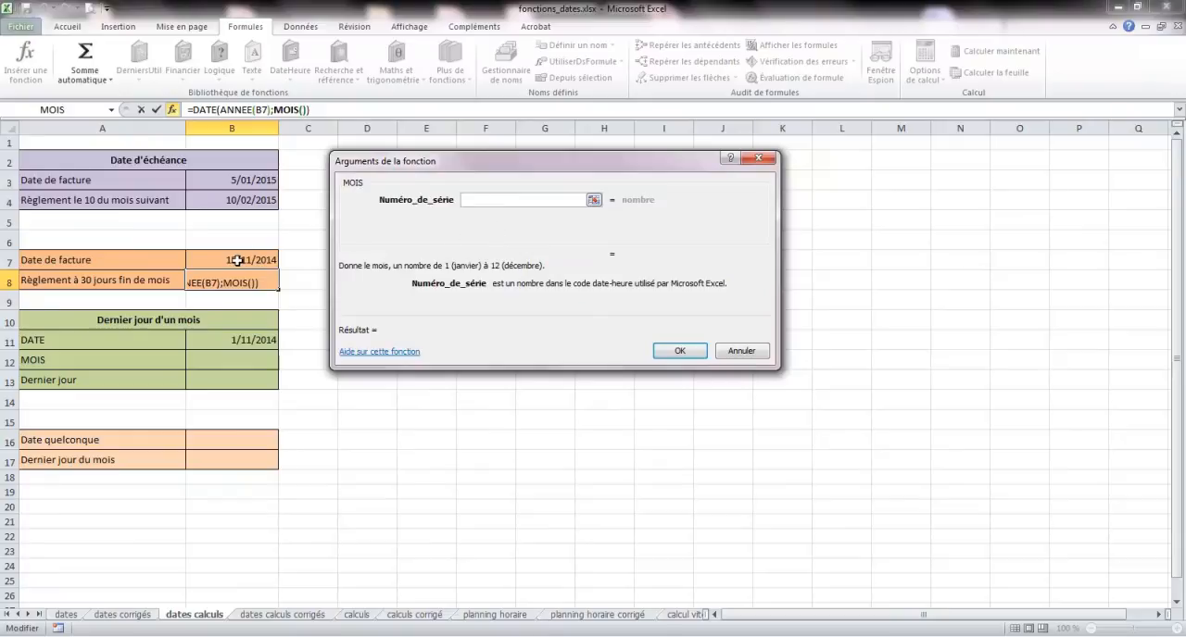
left_click(237, 260)
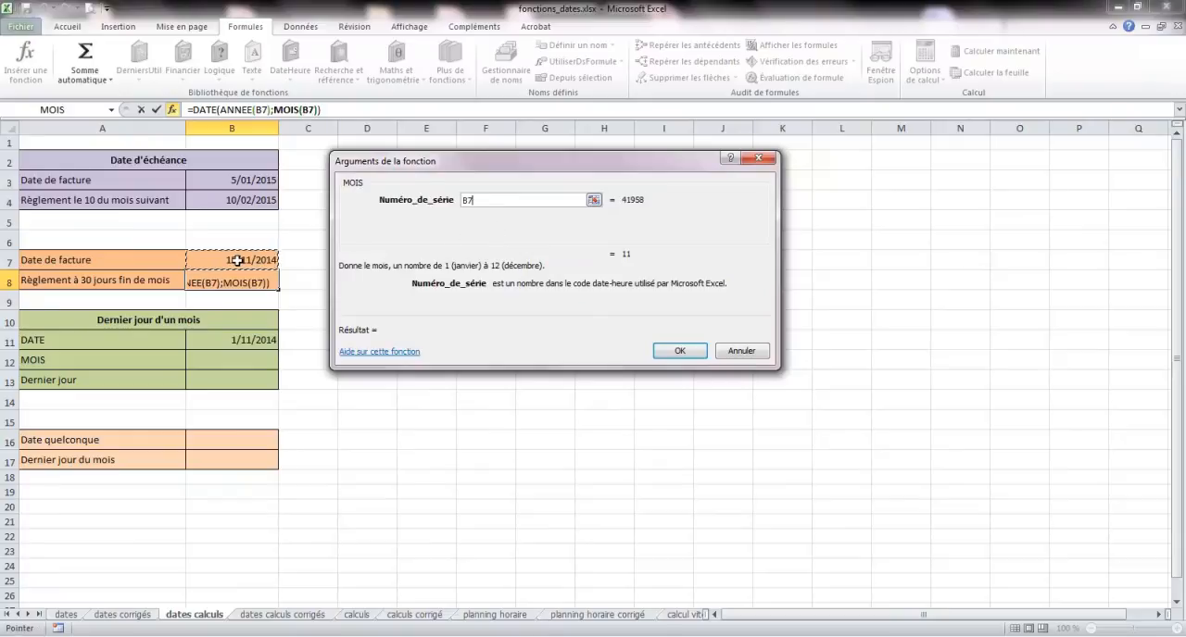
left_click(352, 112)
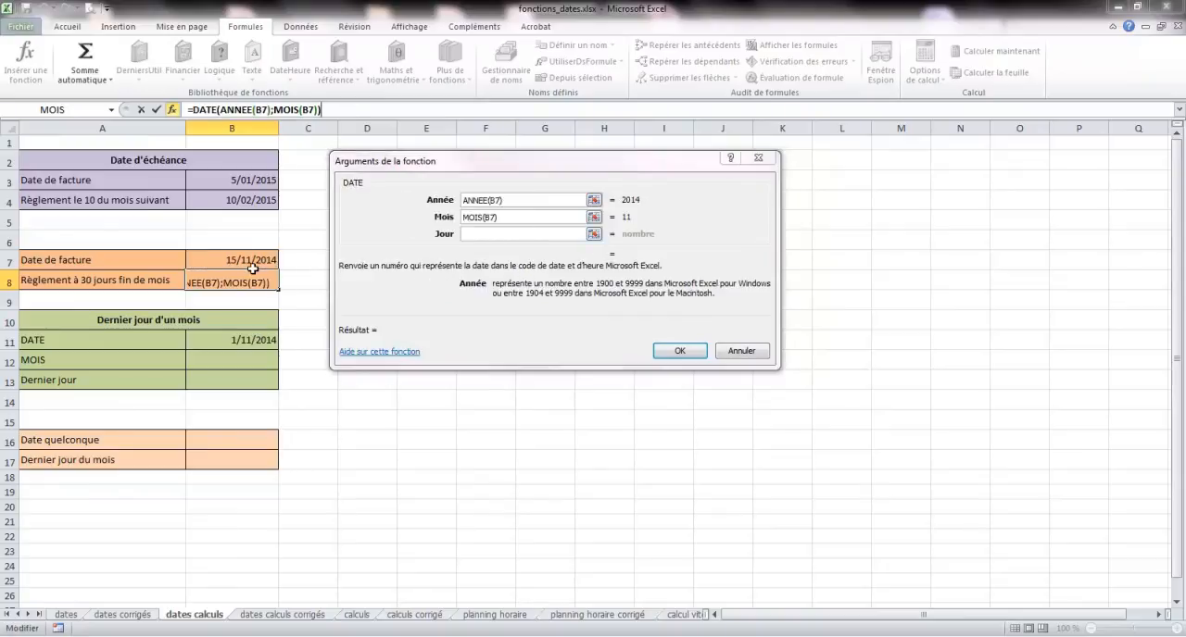
left_click(509, 216)
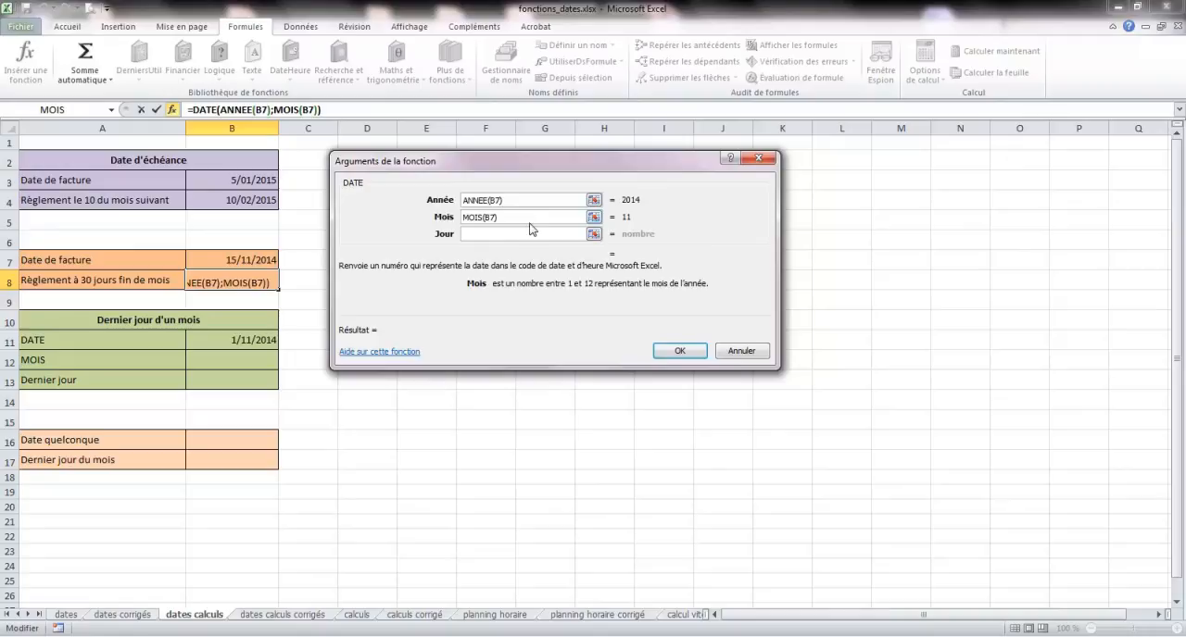
type("+2")
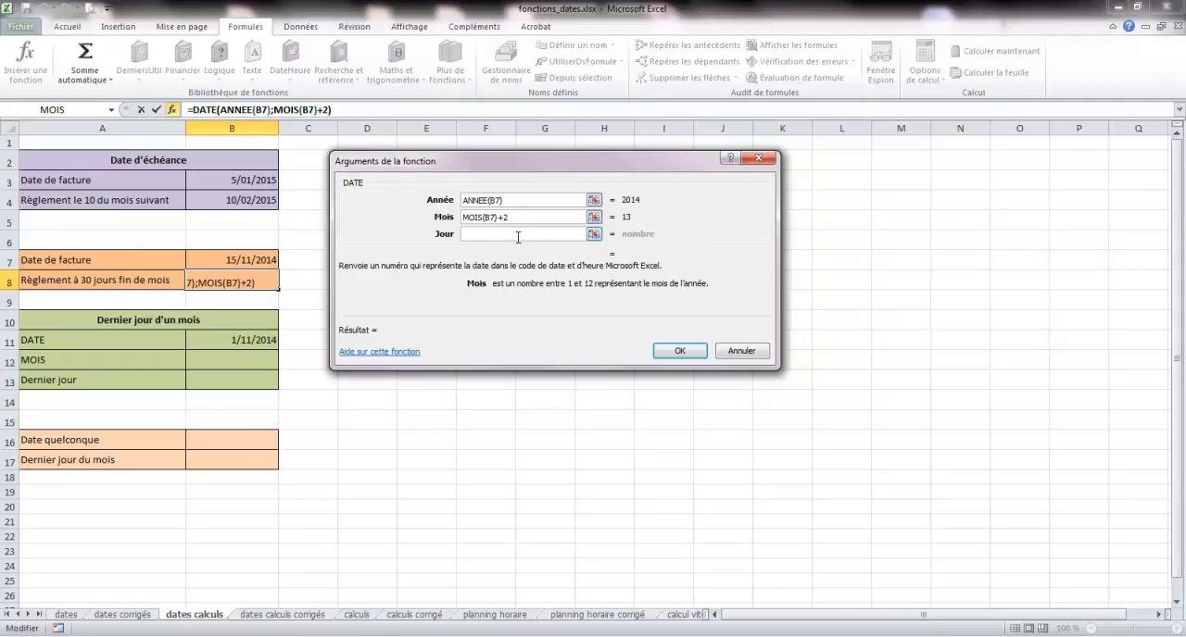
- Set the day argument of the DATE function in B8 to 0 and complete the formula
left_click(492, 236)
type("0")
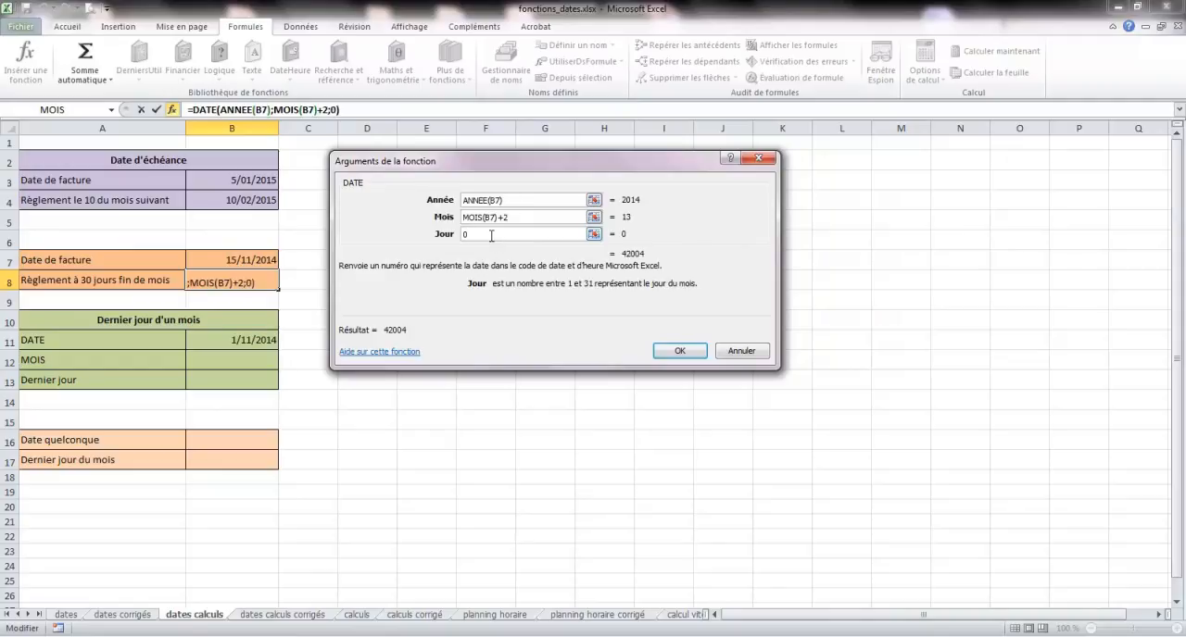
left_click(537, 220)
left_click(488, 237)
left_click(680, 350)
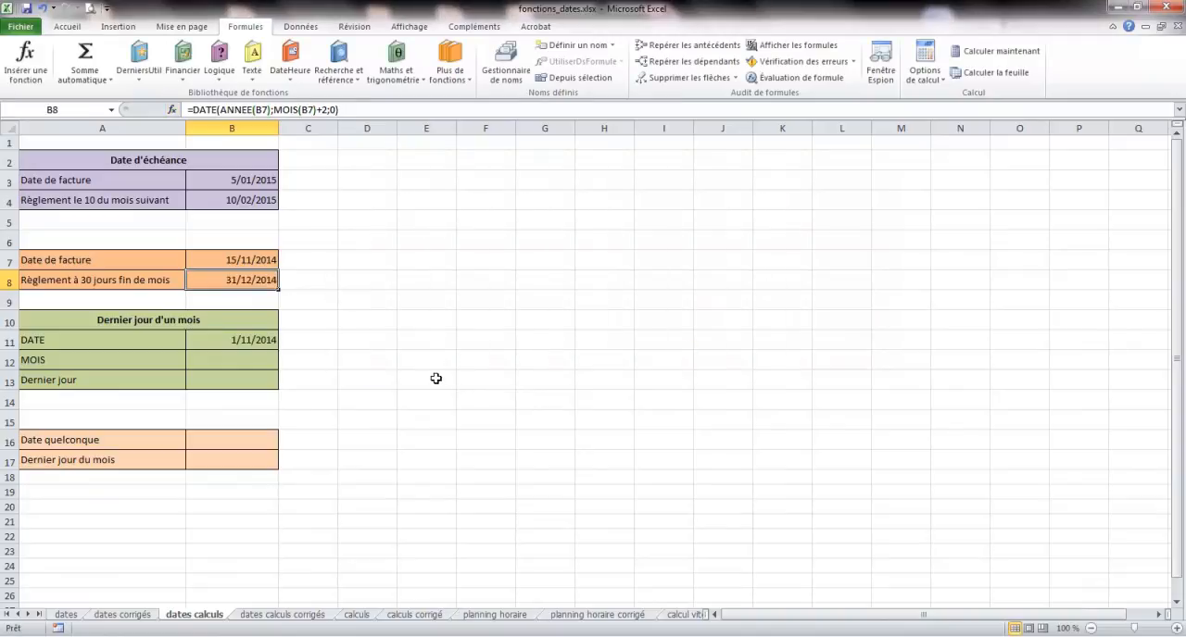
- Change the invoice date in cell B7 to 05/01/2015 to test the 30-days-end-of-month formula
left_click(245, 261)
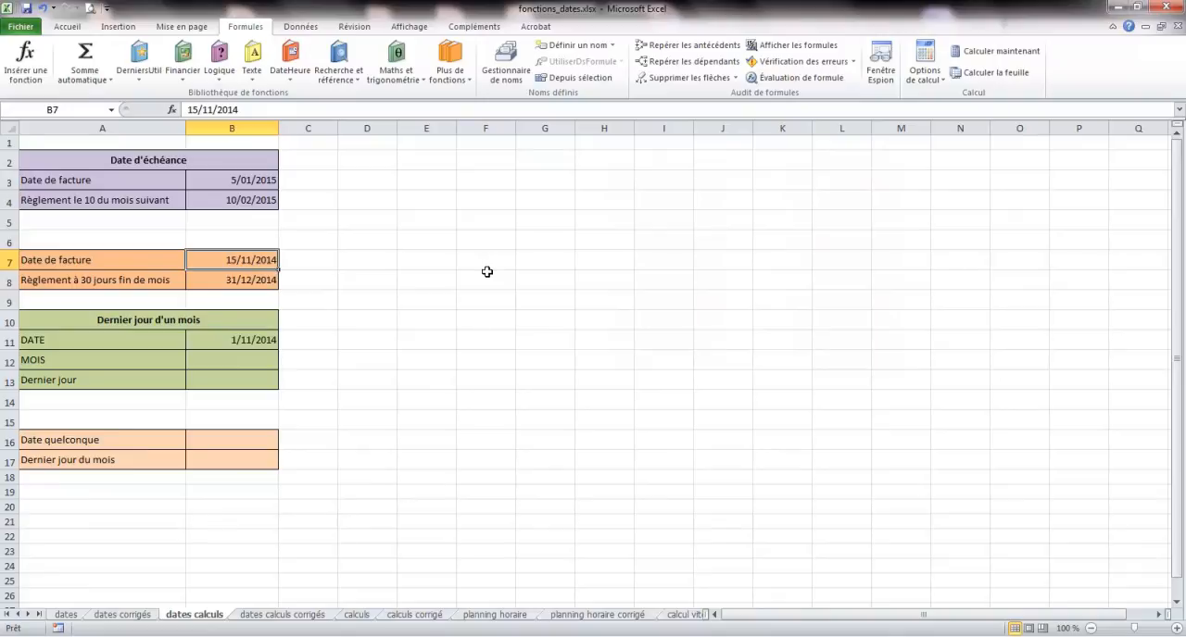
type("05")
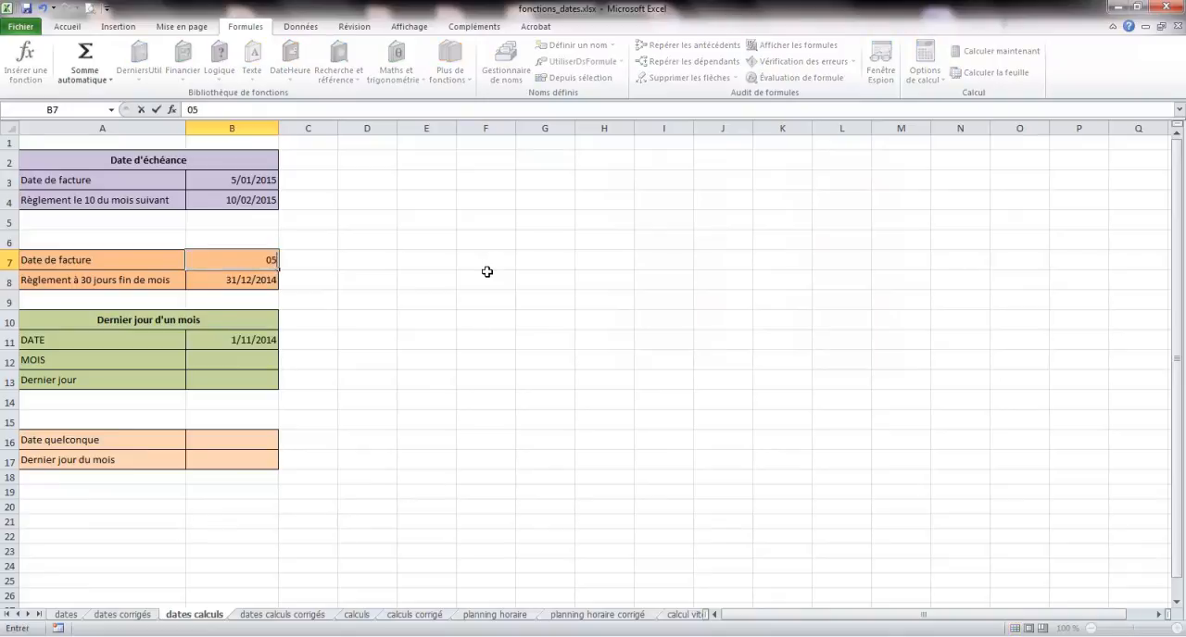
type("/01/2015")
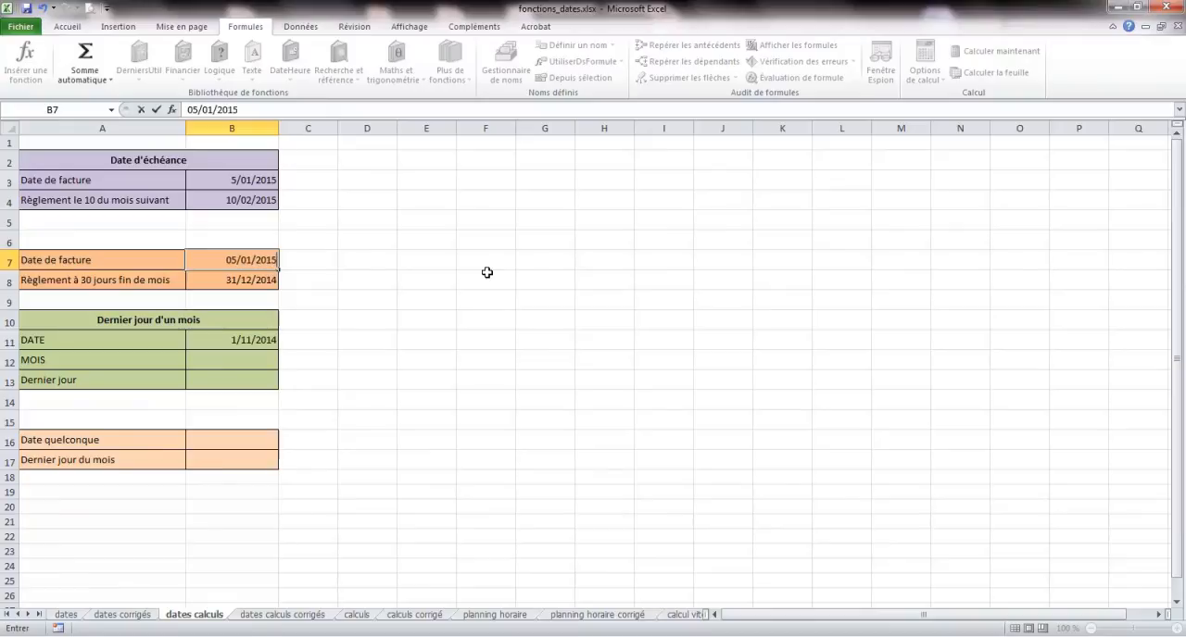
key("Return")
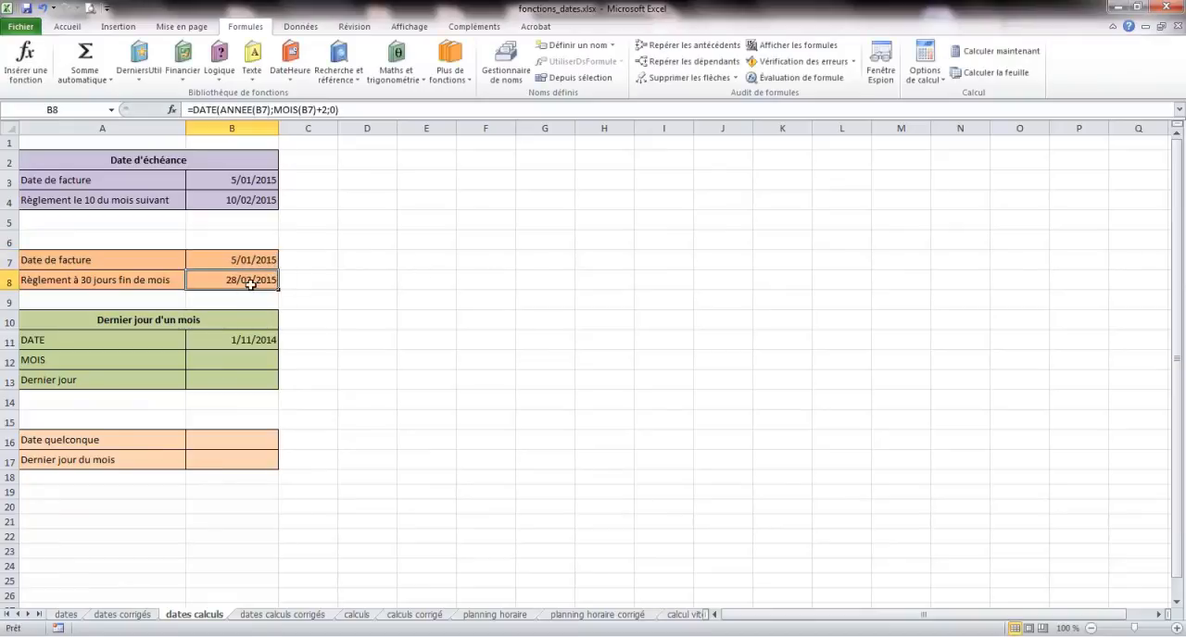
- Examine the DATE formula in cell B8 and its year, month and day arguments
double_click(208, 110)
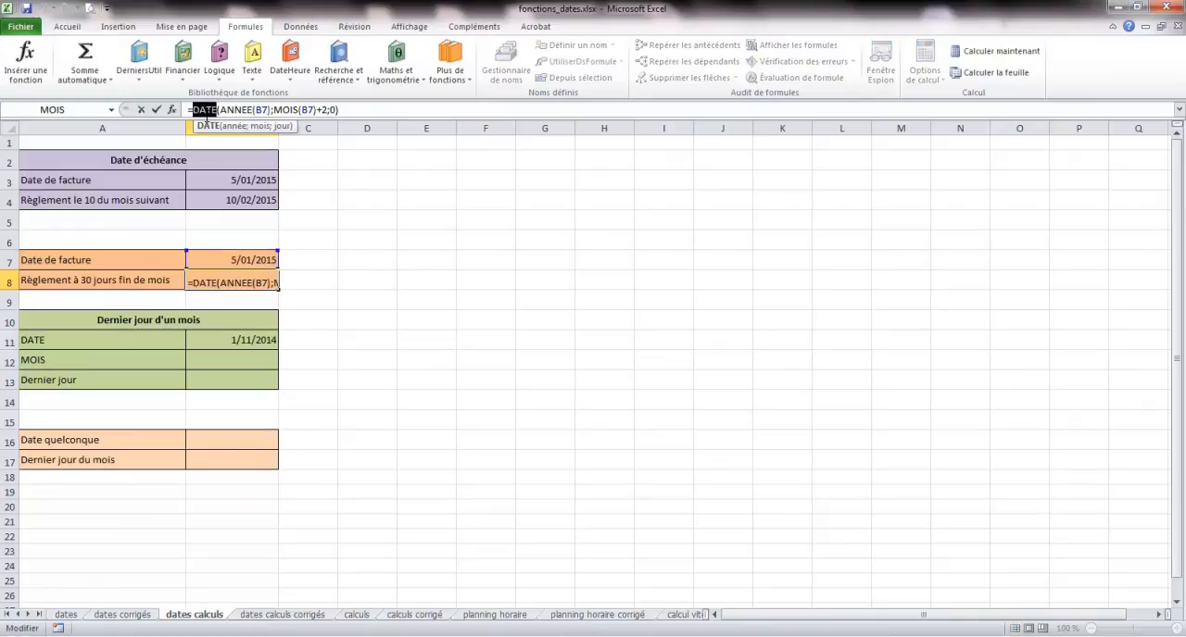
left_click(232, 109)
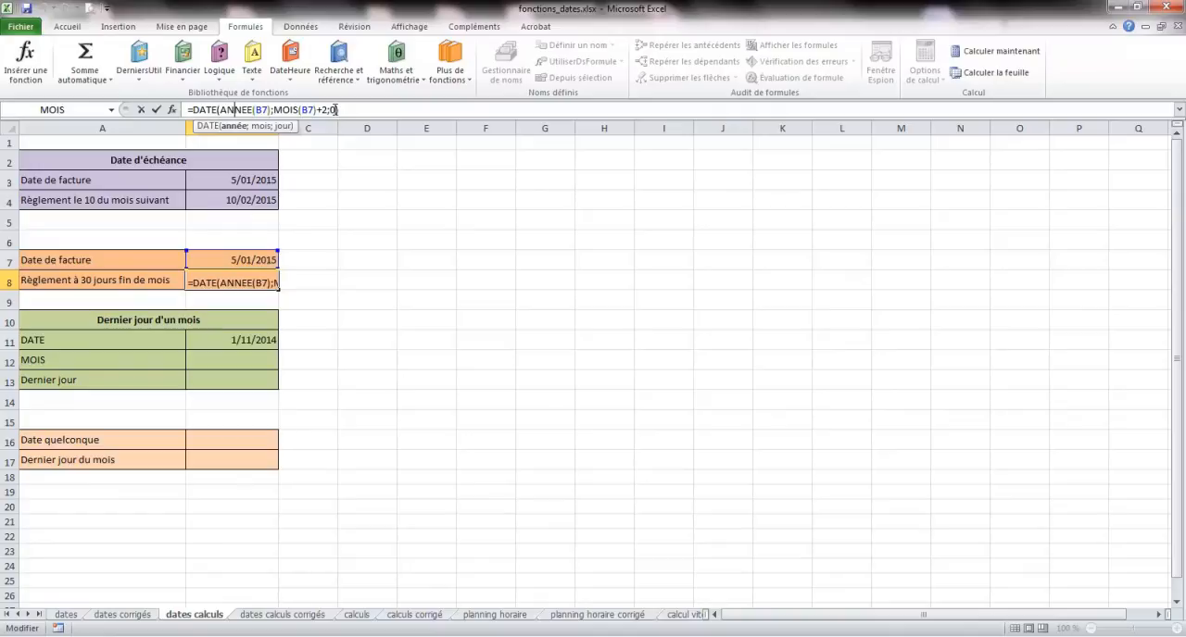
type(")")
key("ctrl+Return")
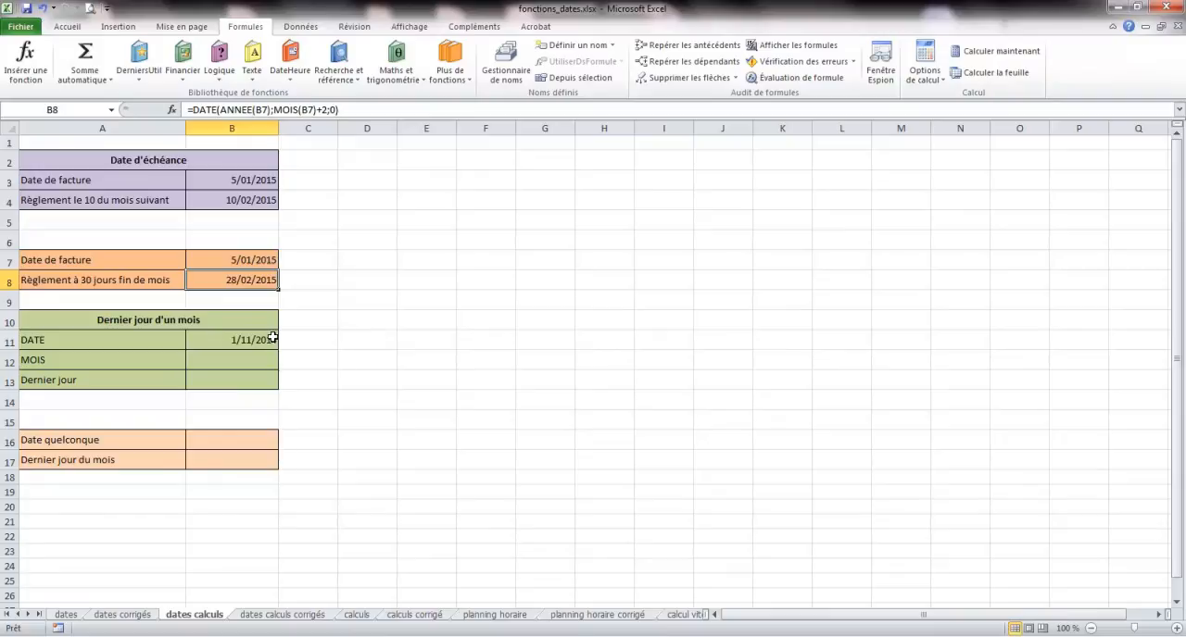
- Insert the MOIS function in cell B12 with B7 as its serial number
left_click(235, 374)
left_click(244, 359)
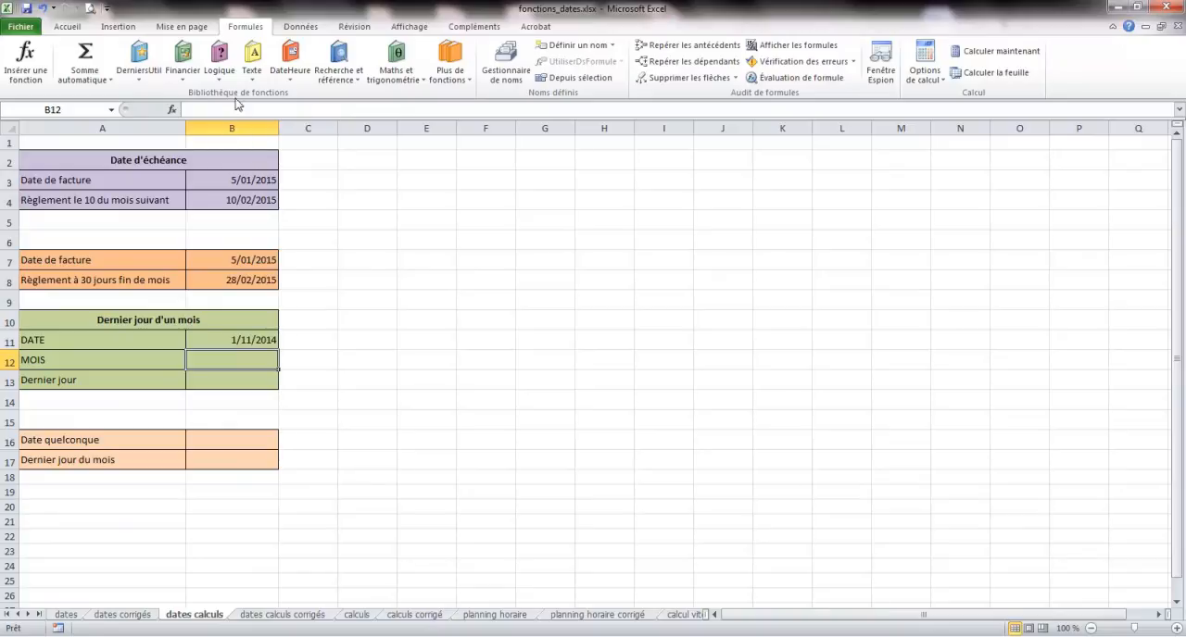
left_click(289, 87)
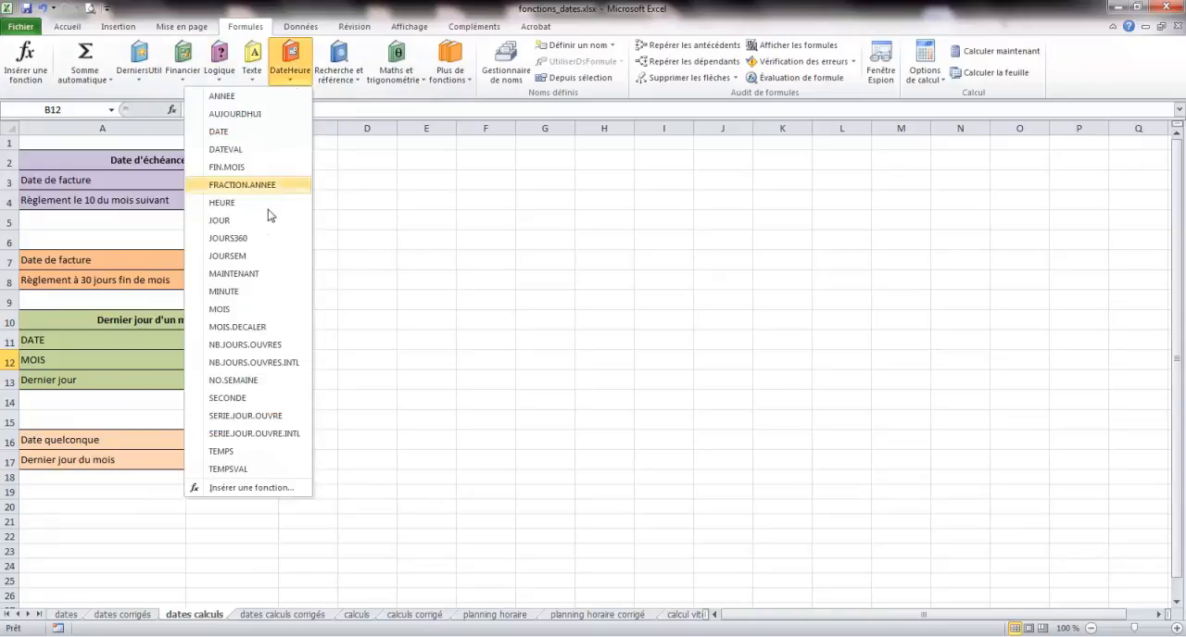
left_click(242, 309)
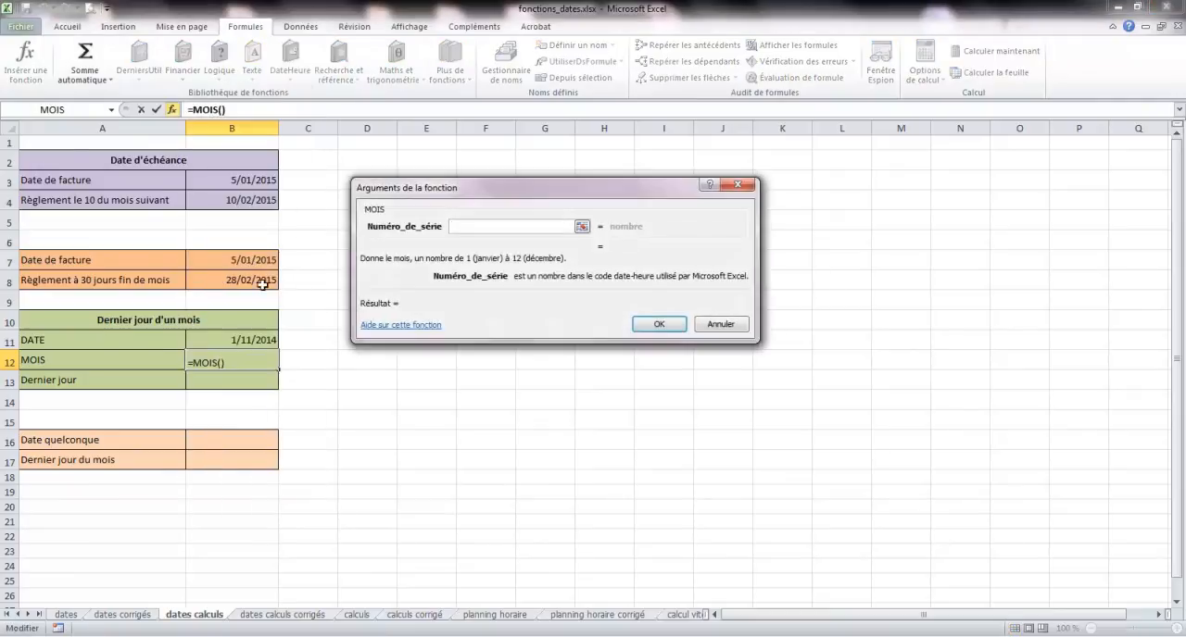
left_click(250, 260)
left_click(658, 324)
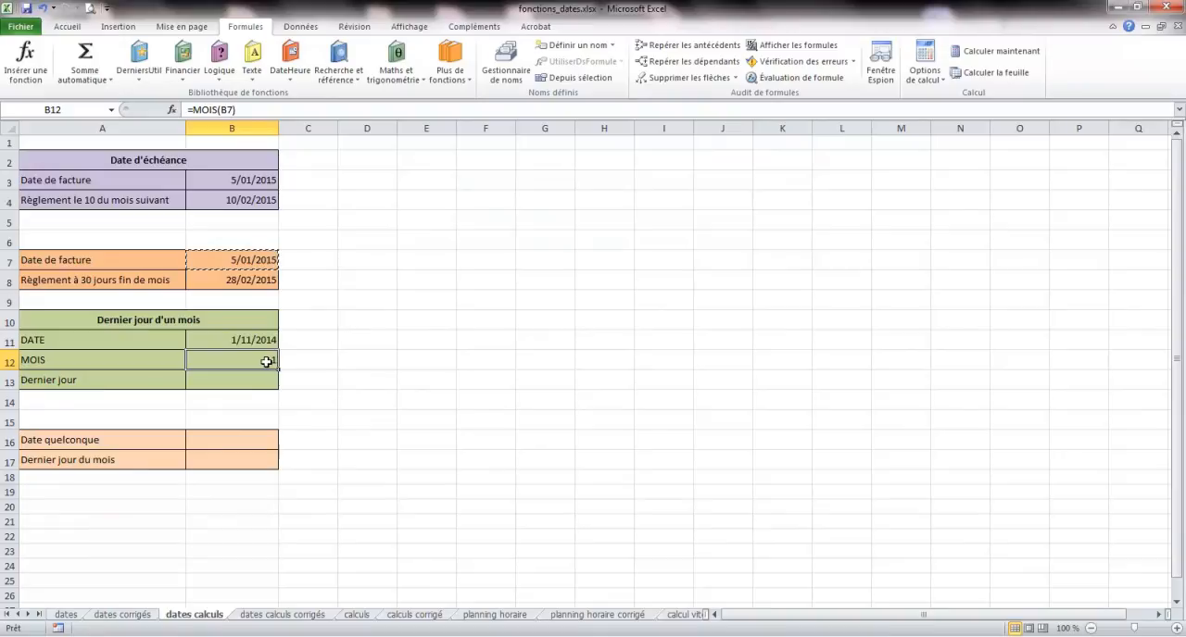
- Insert a MOIS function in B12 with the date in B11 as its serial number
left_click(290, 89)
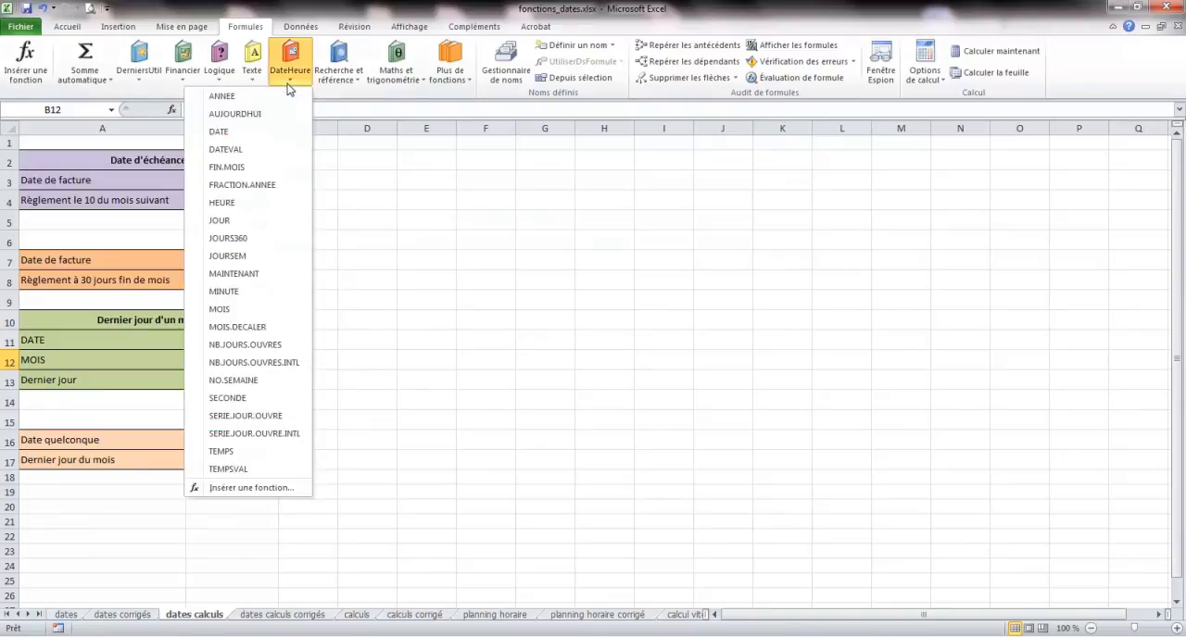
left_click(240, 309)
left_click(239, 340)
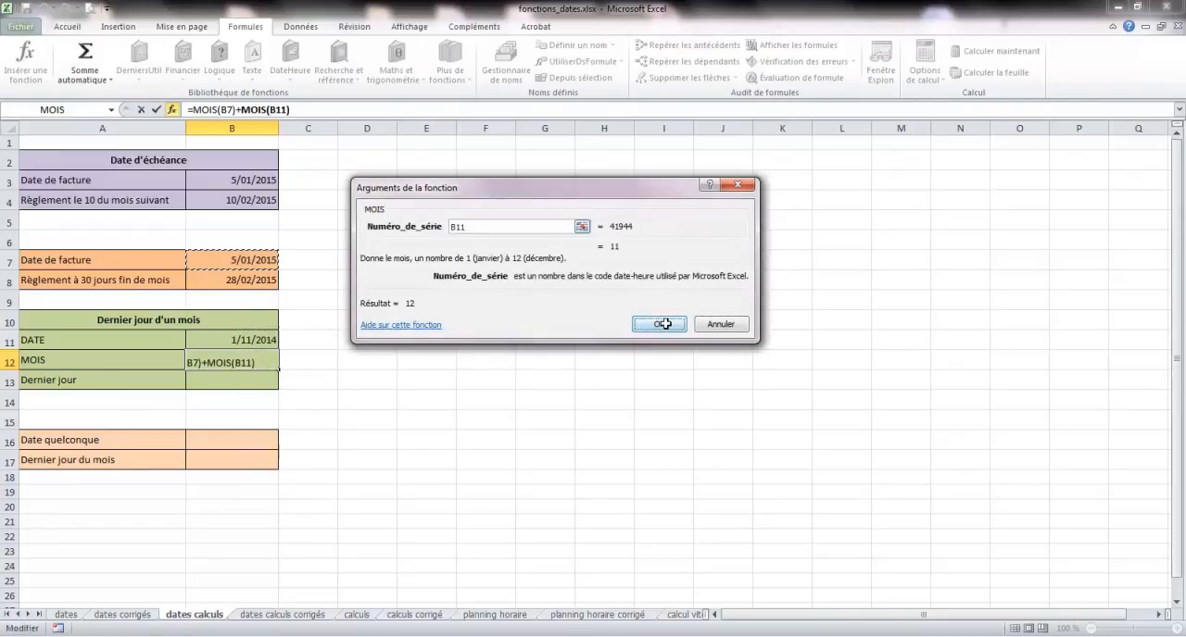
left_click(667, 324)
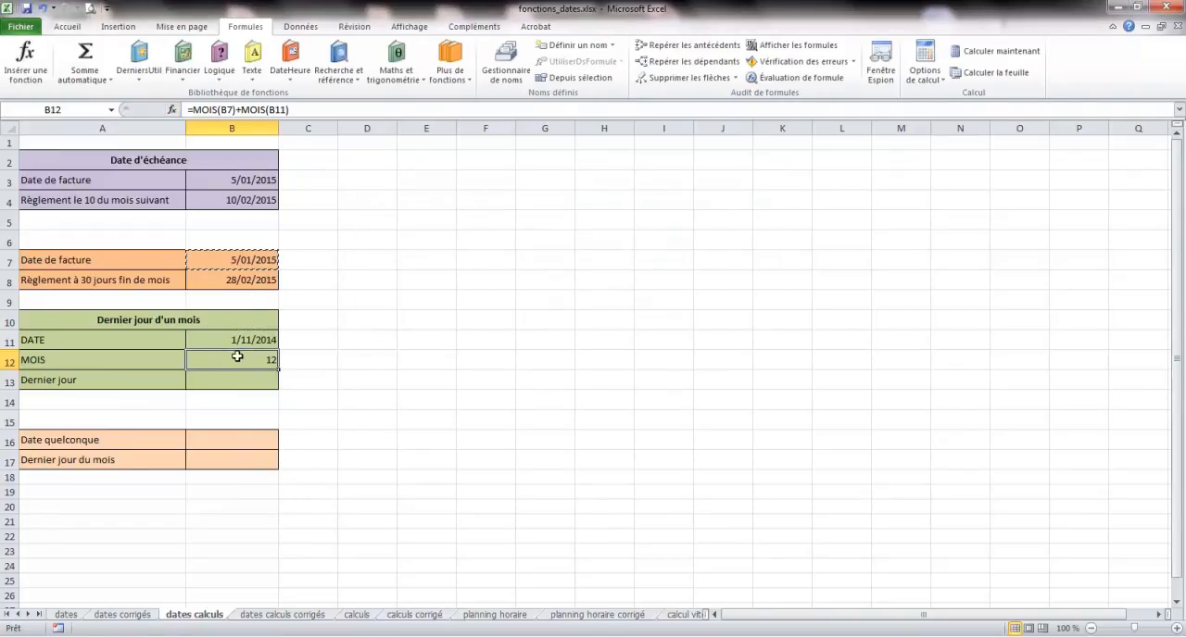
- Remove the MOIS(B7)+ part from the formula in B12 so it reads =MOIS(B11)
left_click(240, 109)
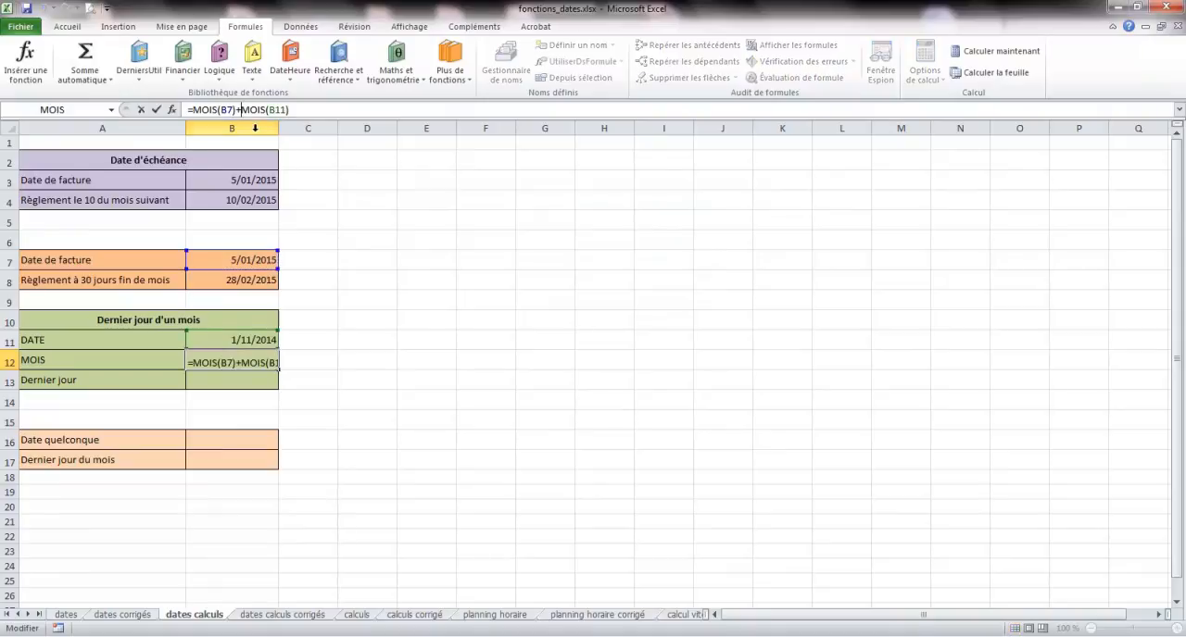
left_click_drag(241, 109, 192, 110)
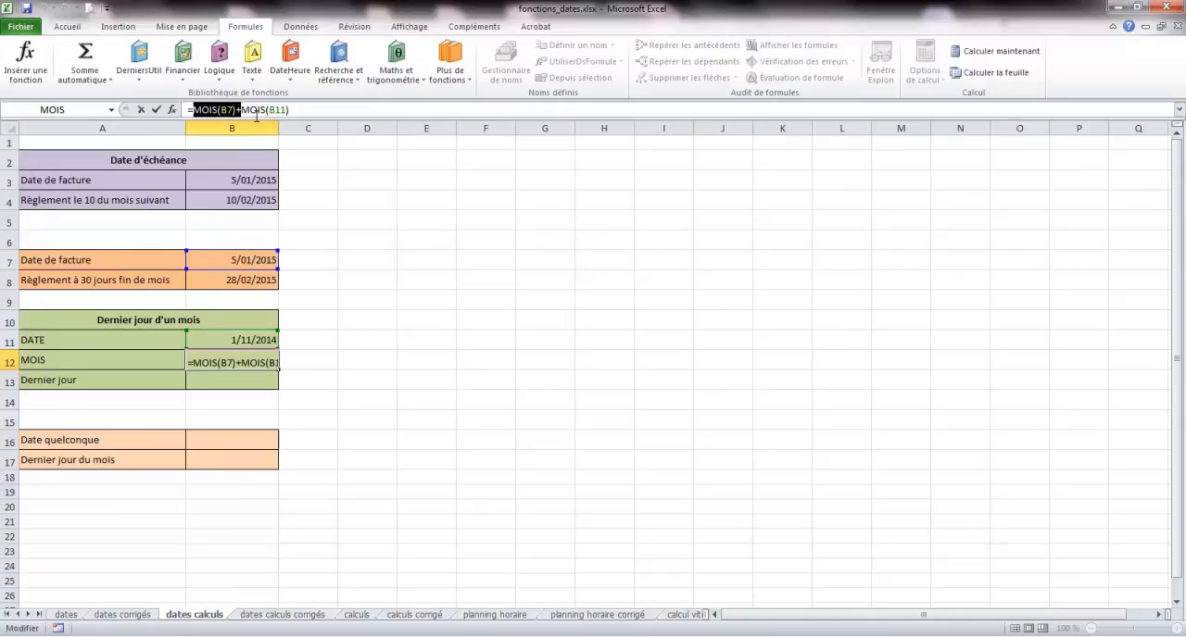
key("BackSpace")
key("Return")
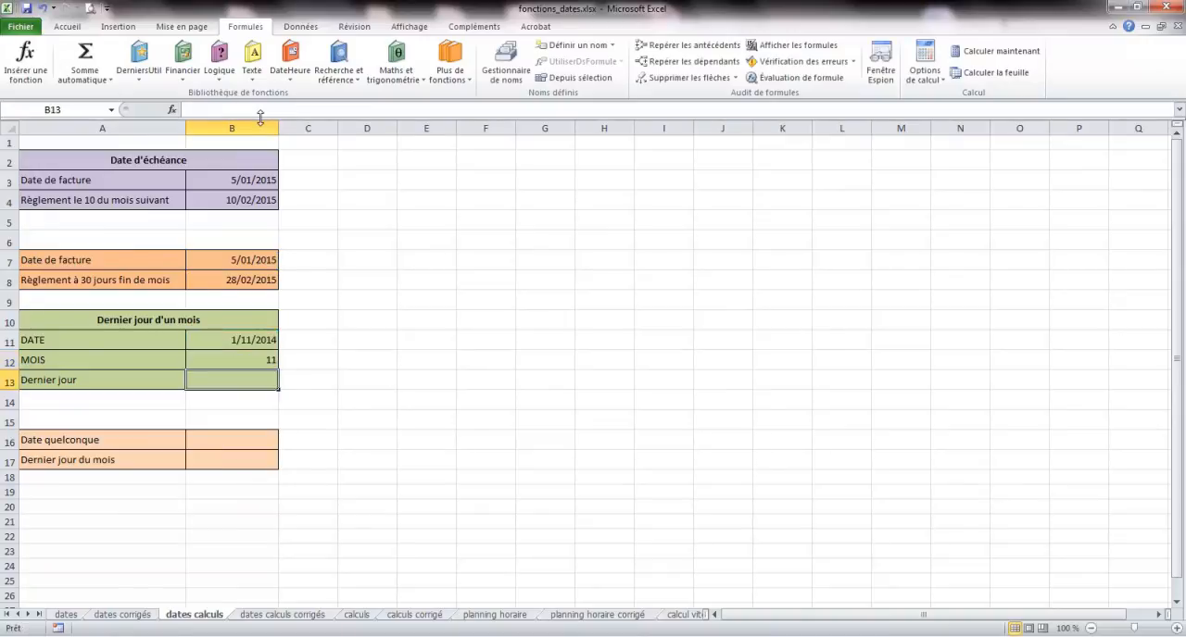
left_click(257, 365)
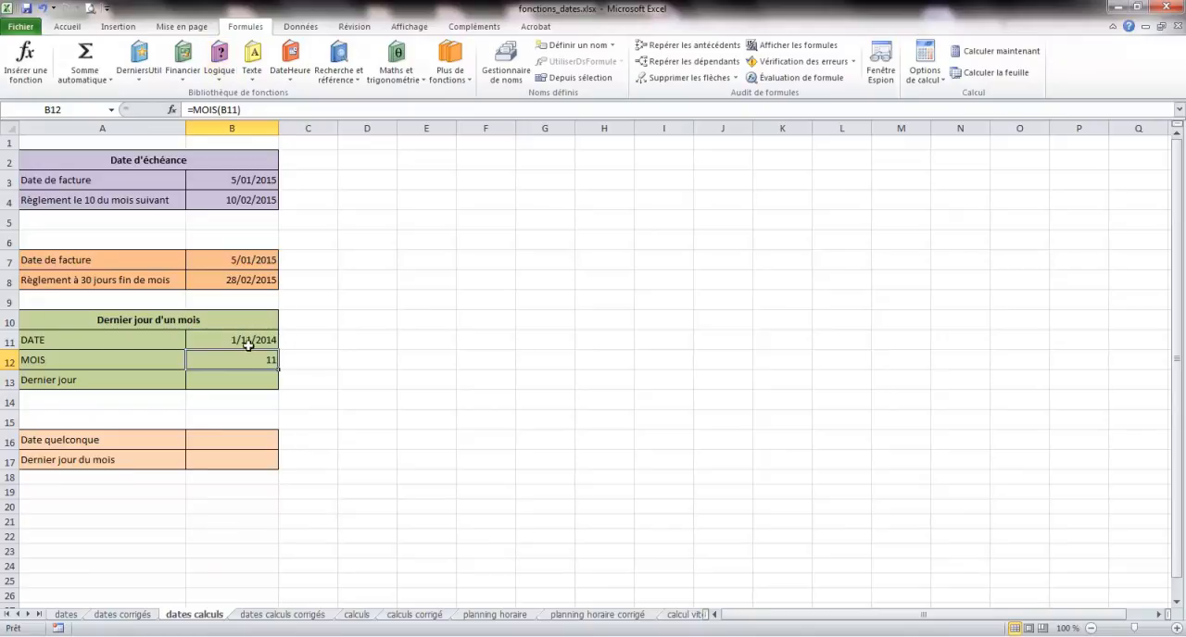
- Start a DATE function in B13 with ANNEE(B11) nested as its year argument
left_click(253, 379)
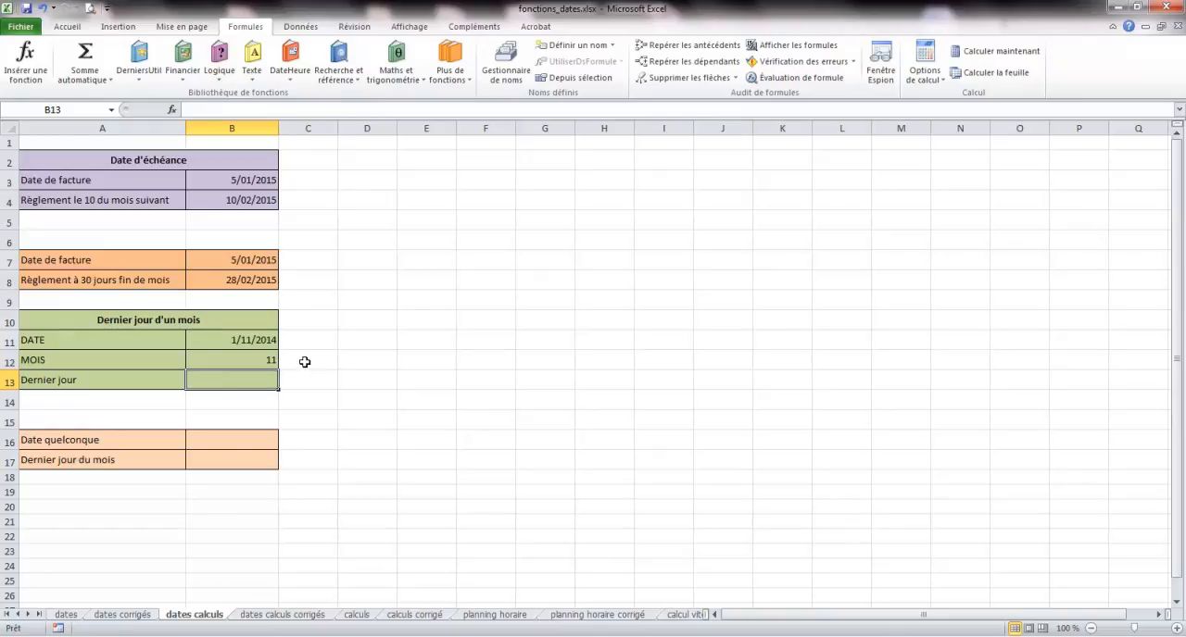
left_click(294, 79)
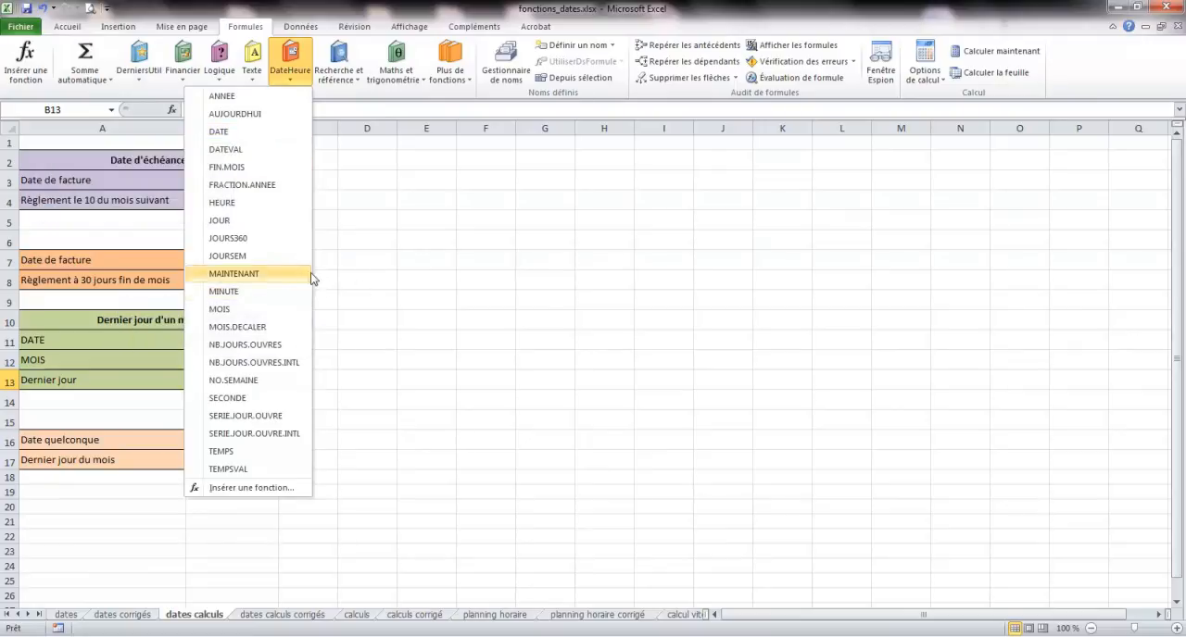
left_click(232, 135)
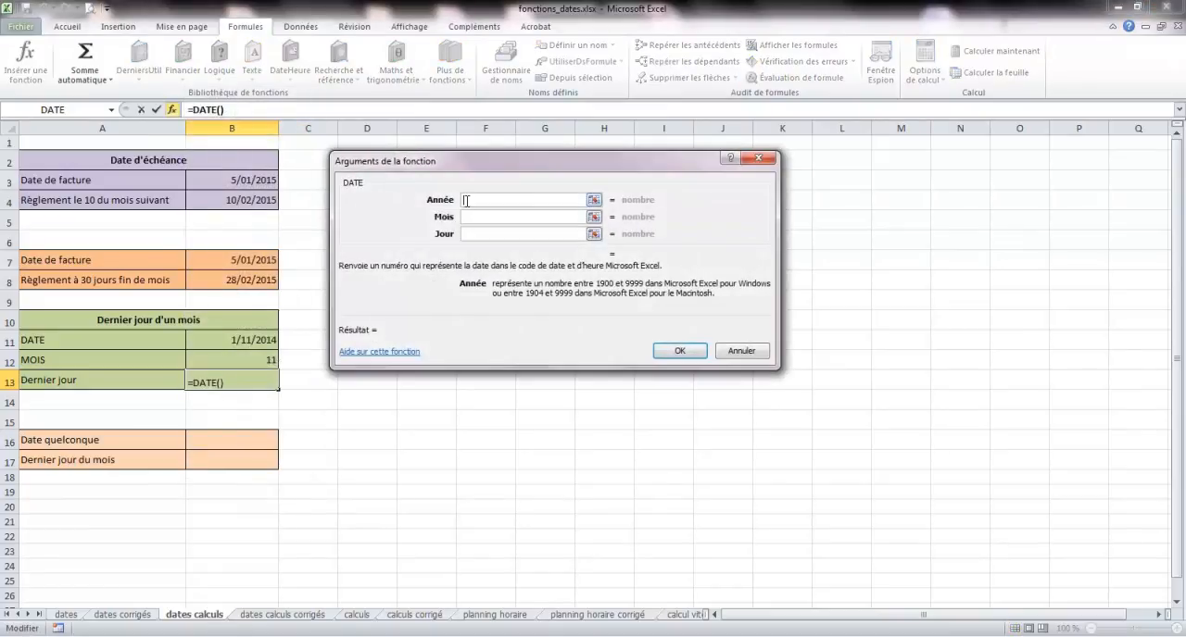
left_click(112, 110)
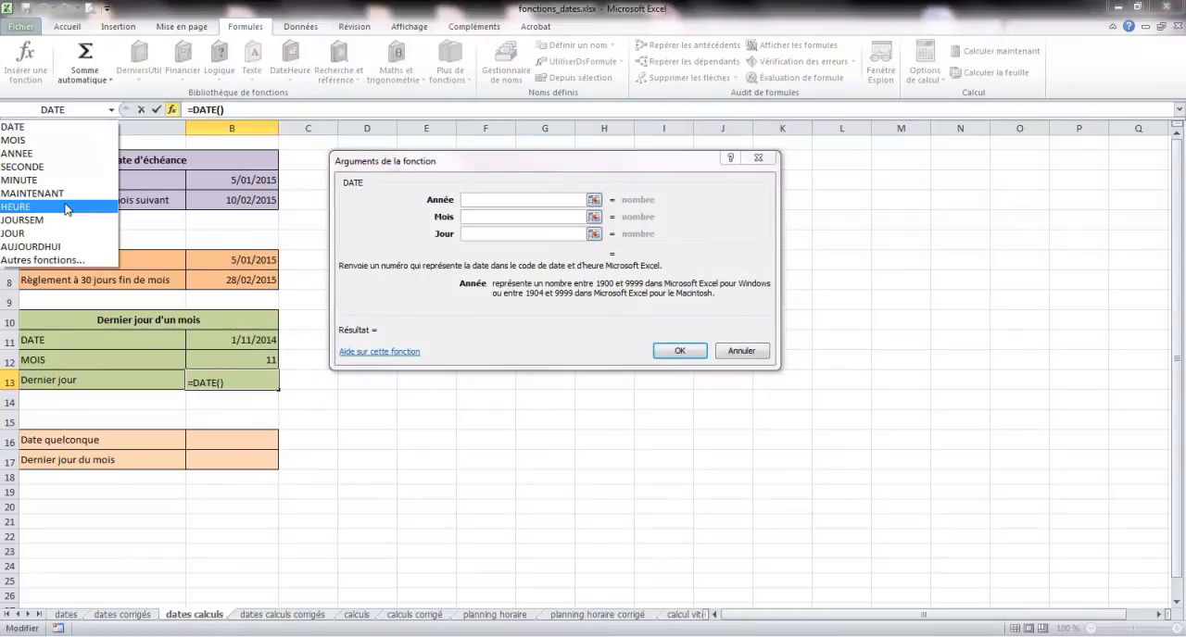
left_click(65, 153)
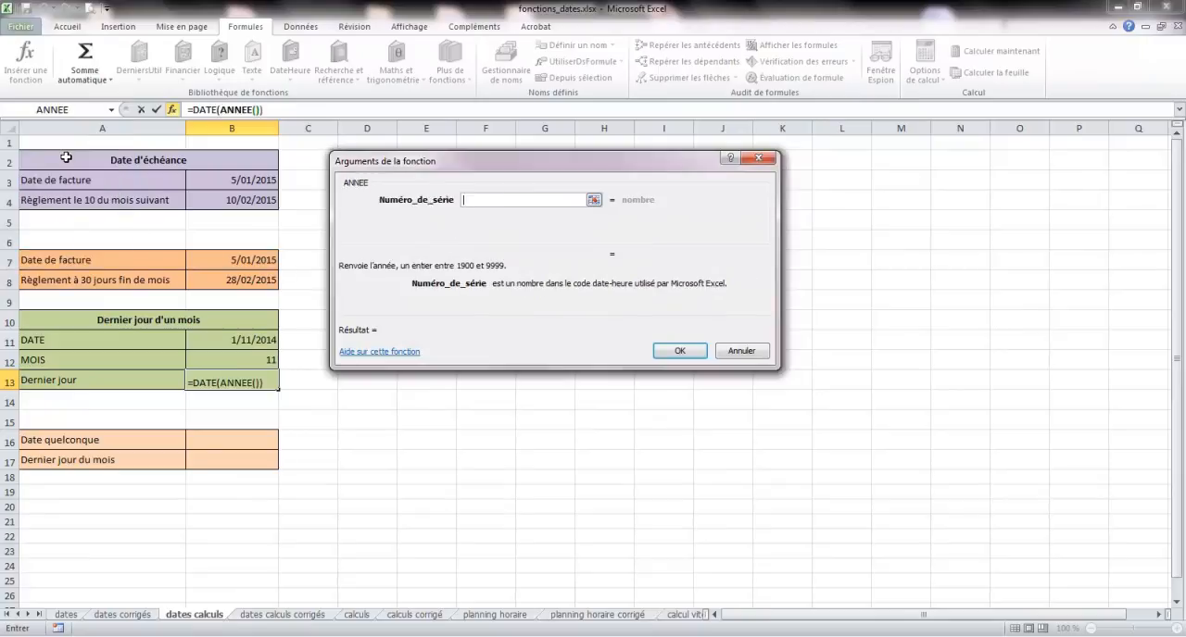
left_click(244, 343)
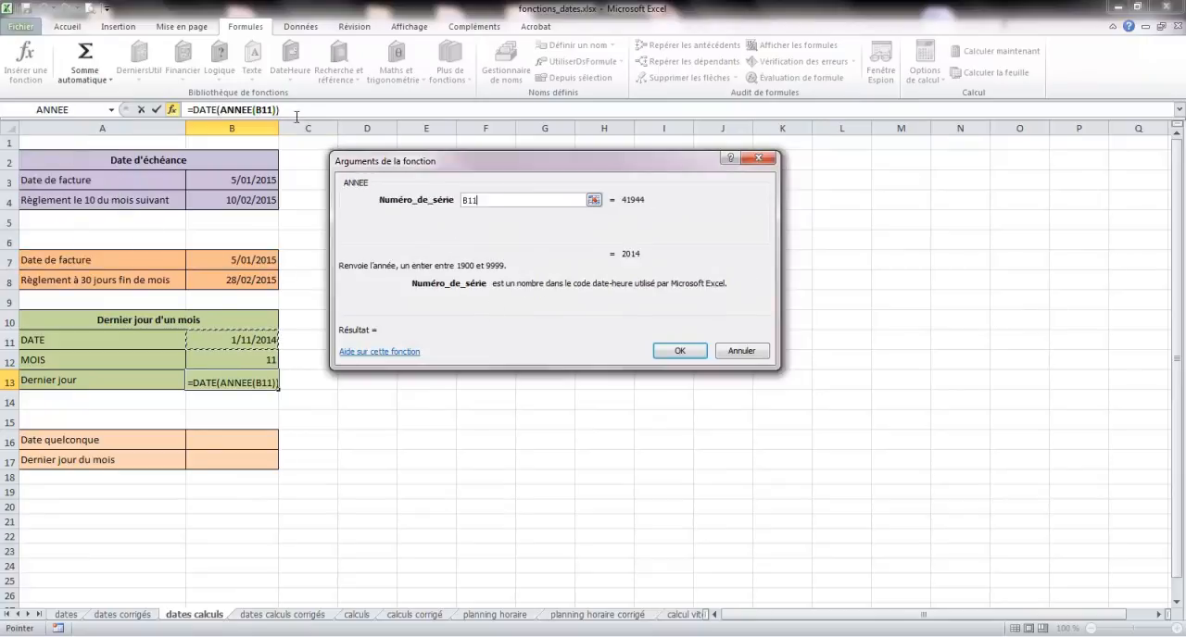
left_click(295, 111)
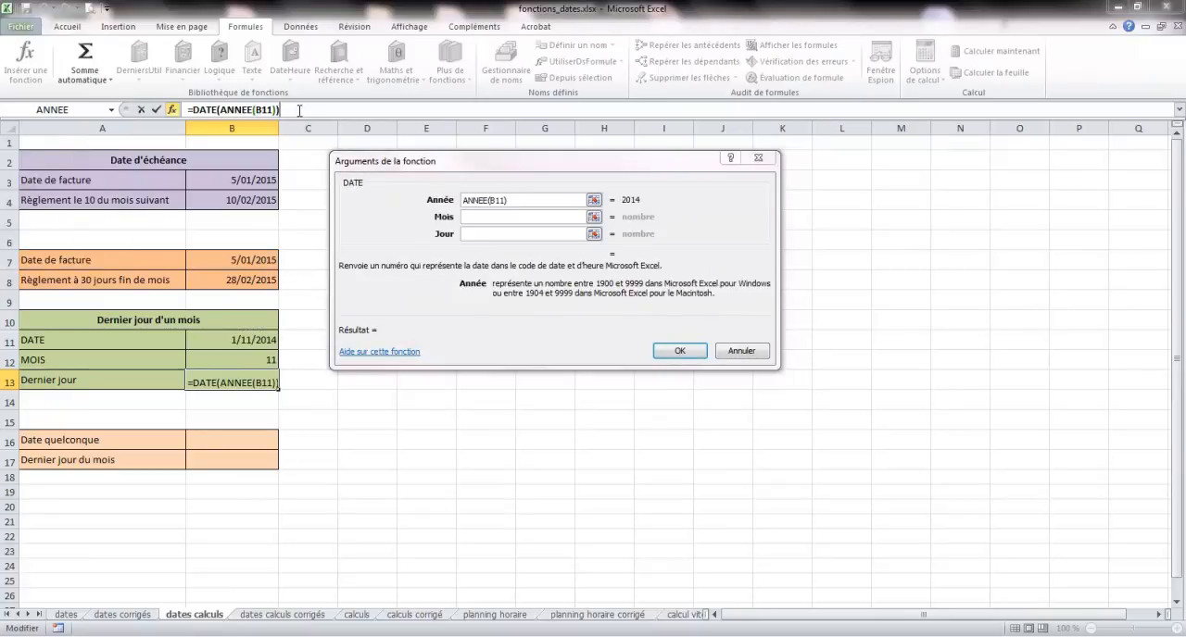
- Set the month argument to B12+1 and the day argument to 0, and complete the DATE formula in B13
left_click(493, 218)
left_click(259, 358)
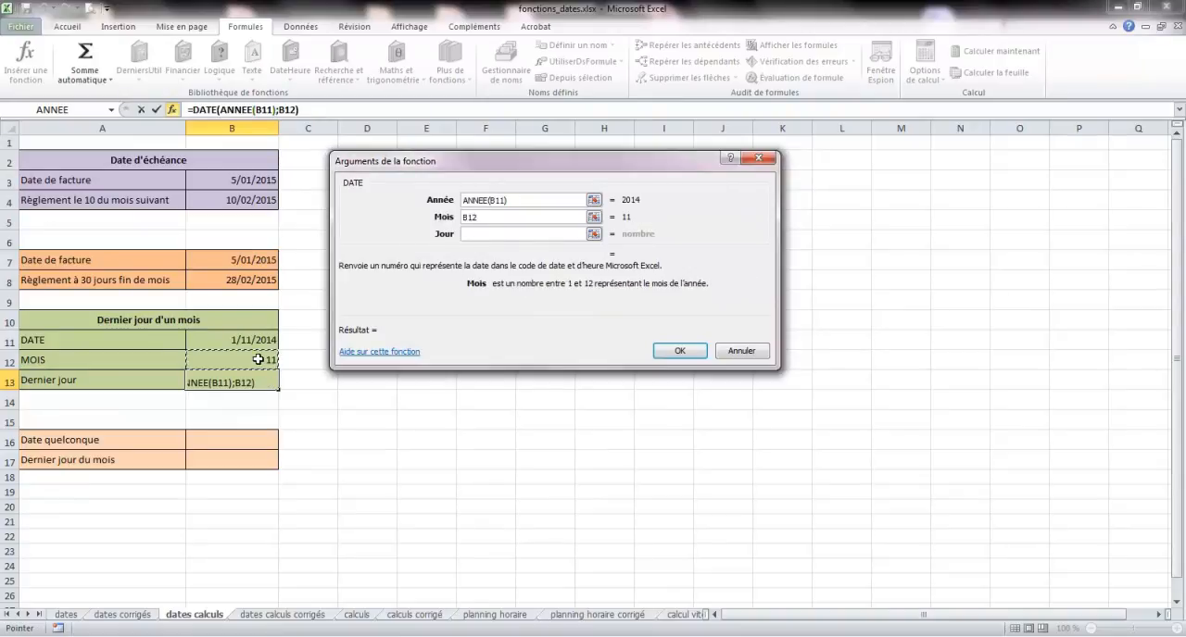
left_click(503, 216)
type("+")
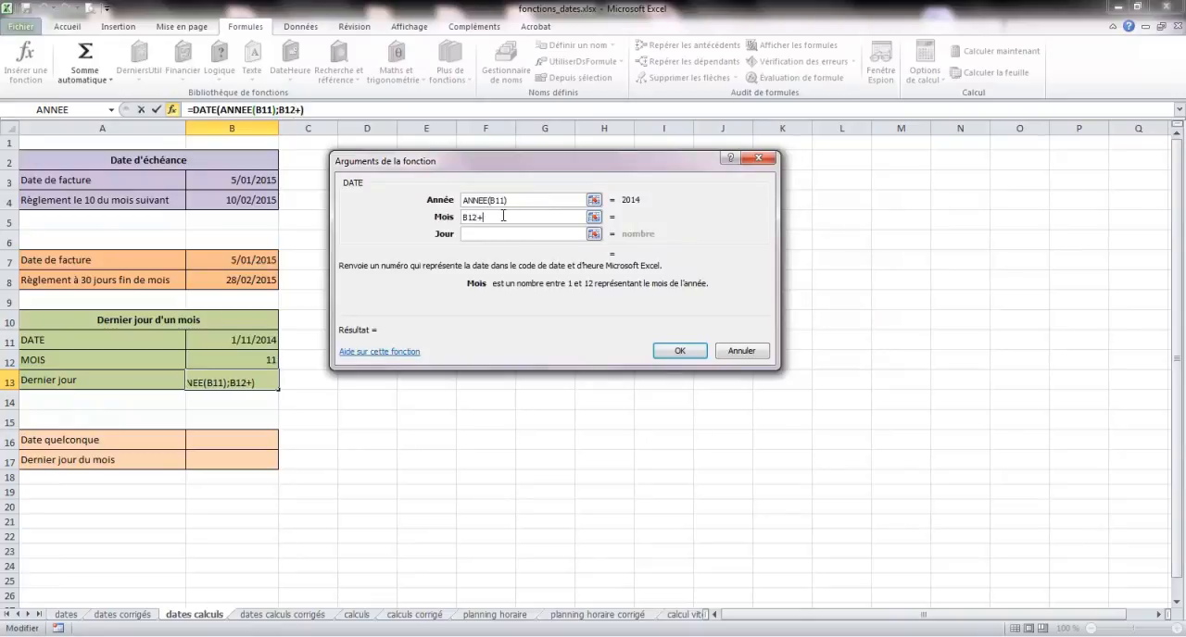
type("1")
left_click(502, 235)
type("0")
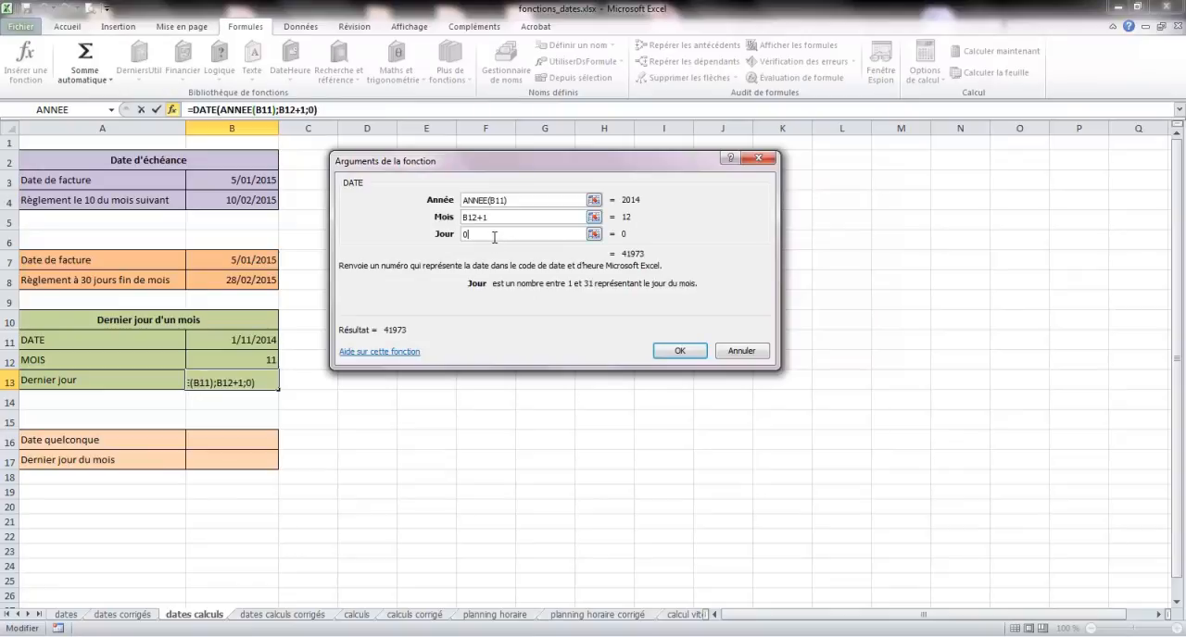
left_click(662, 352)
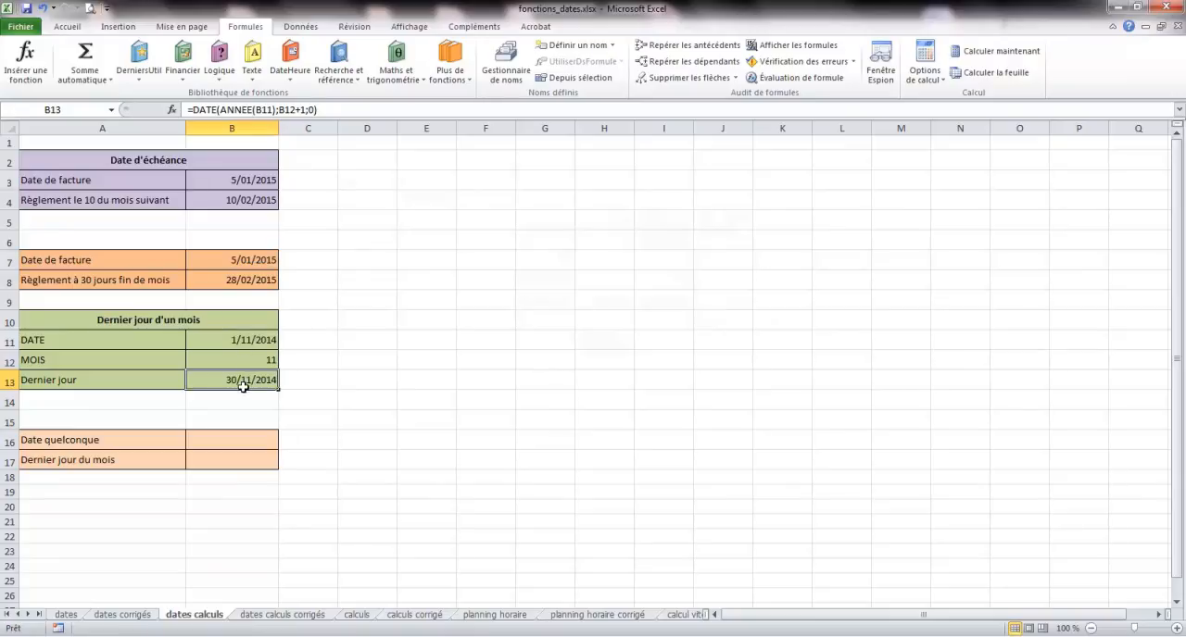
- Change the date in B11 to 1/12/2014 to test the last-day formula in B13
left_click(246, 340)
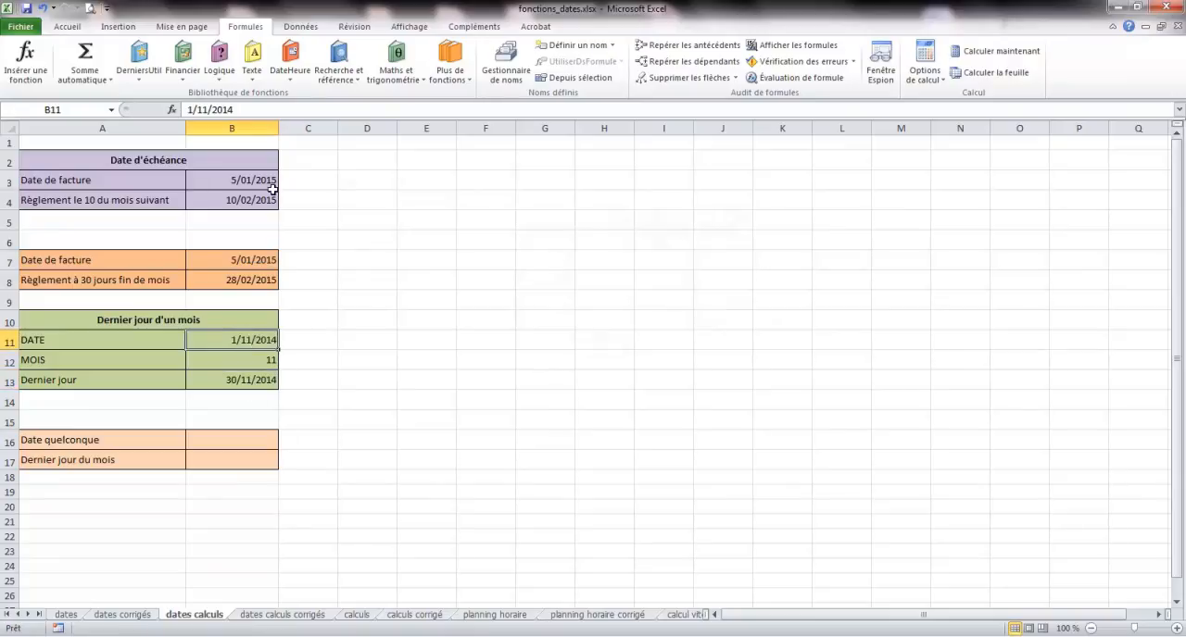
left_click(207, 109)
key("BackSpace")
type("3")
key("BackSpace")
type("2")
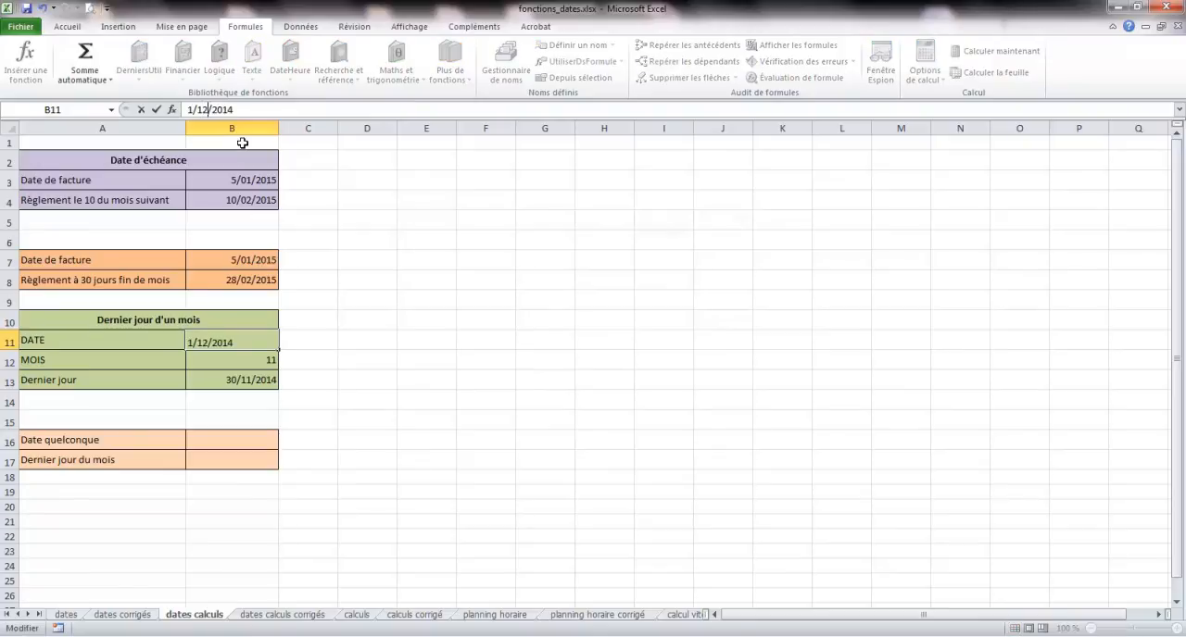
key("Return")
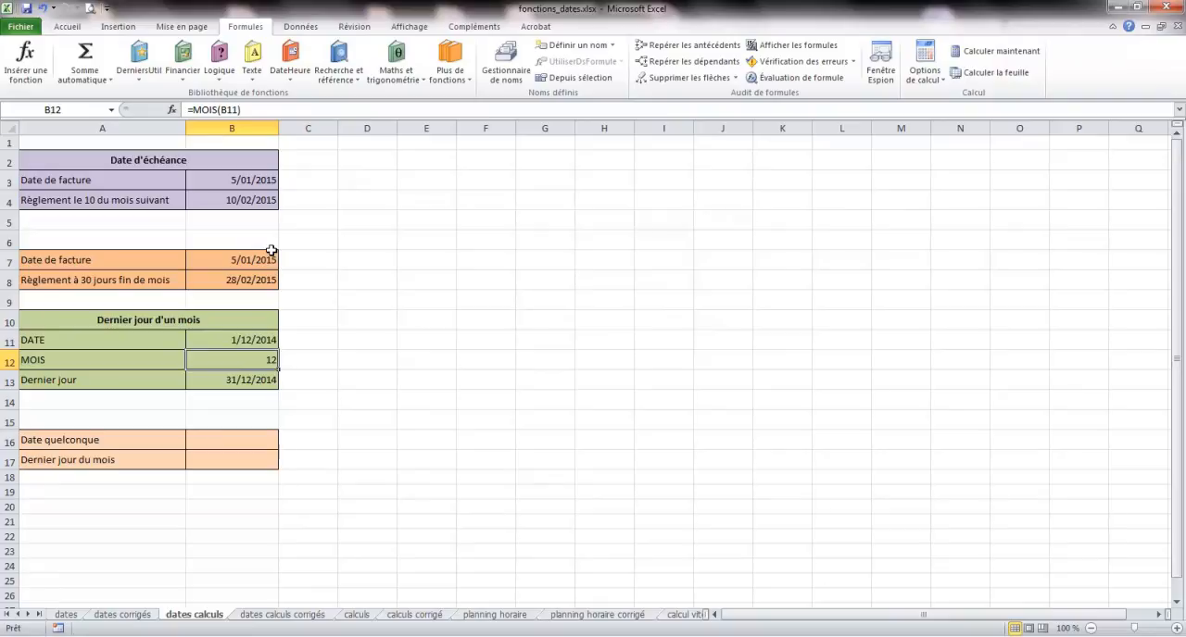
left_click(232, 377)
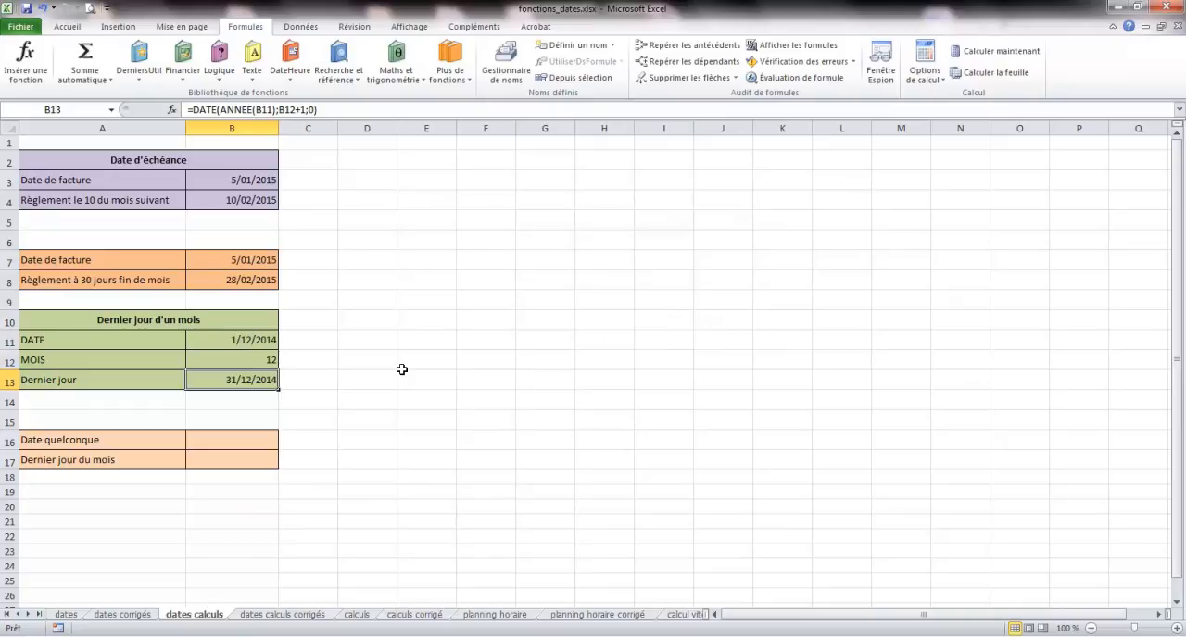
- Enter 05/01/2015 as the "Date quelconque" in cell B16
left_click(255, 437)
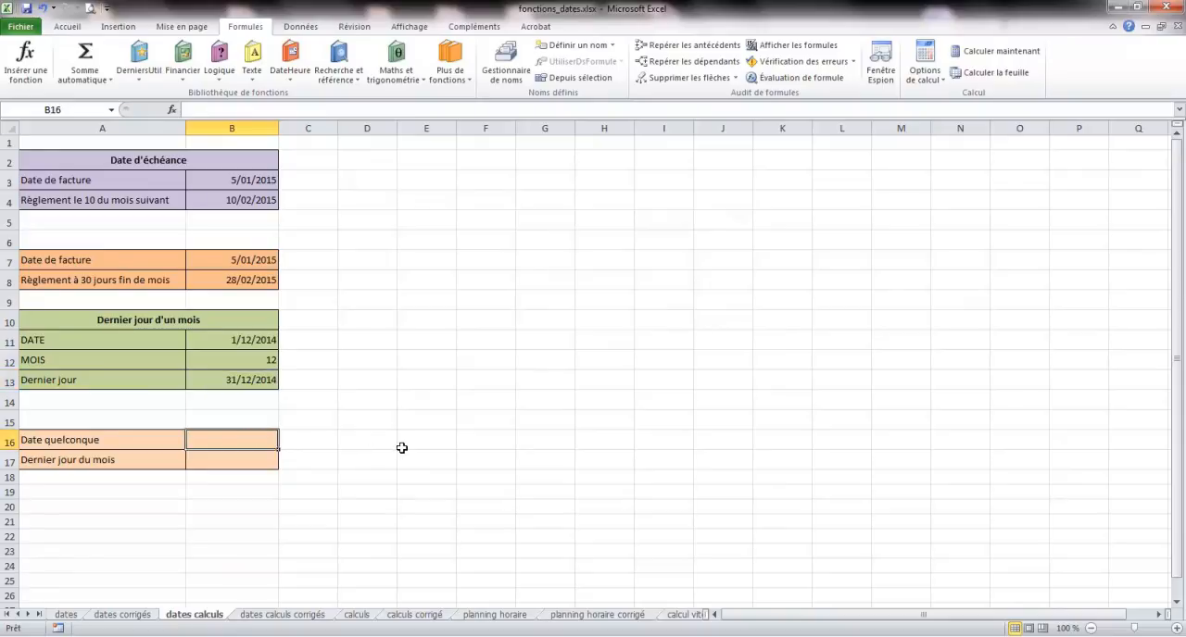
type("05/0")
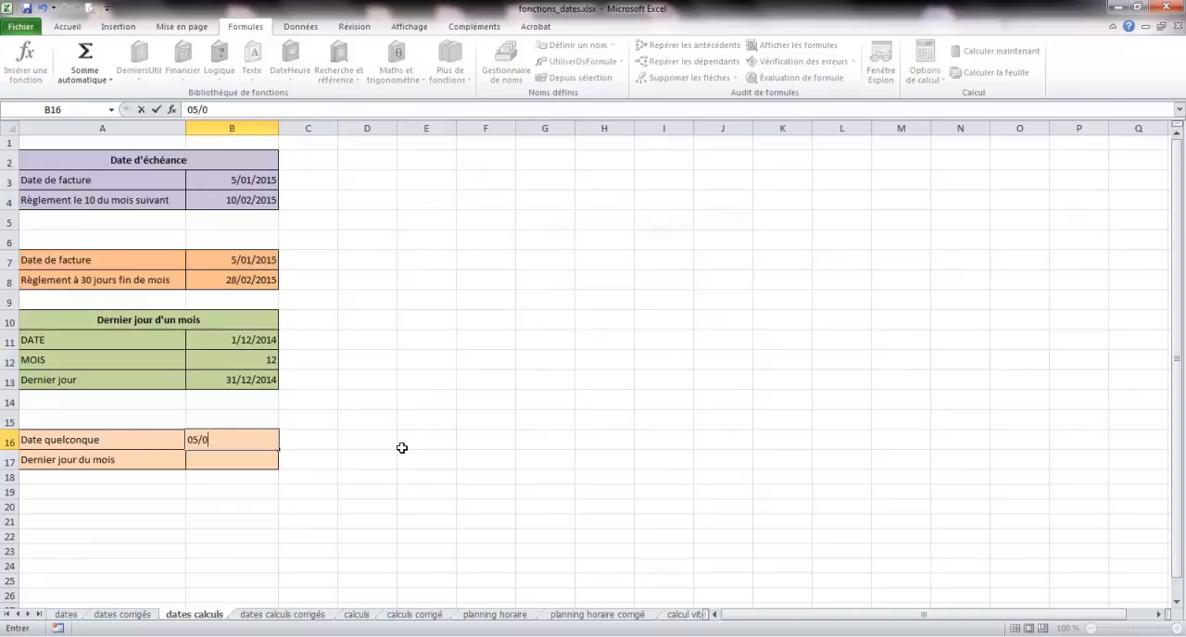
type("1/2015")
key("Return")
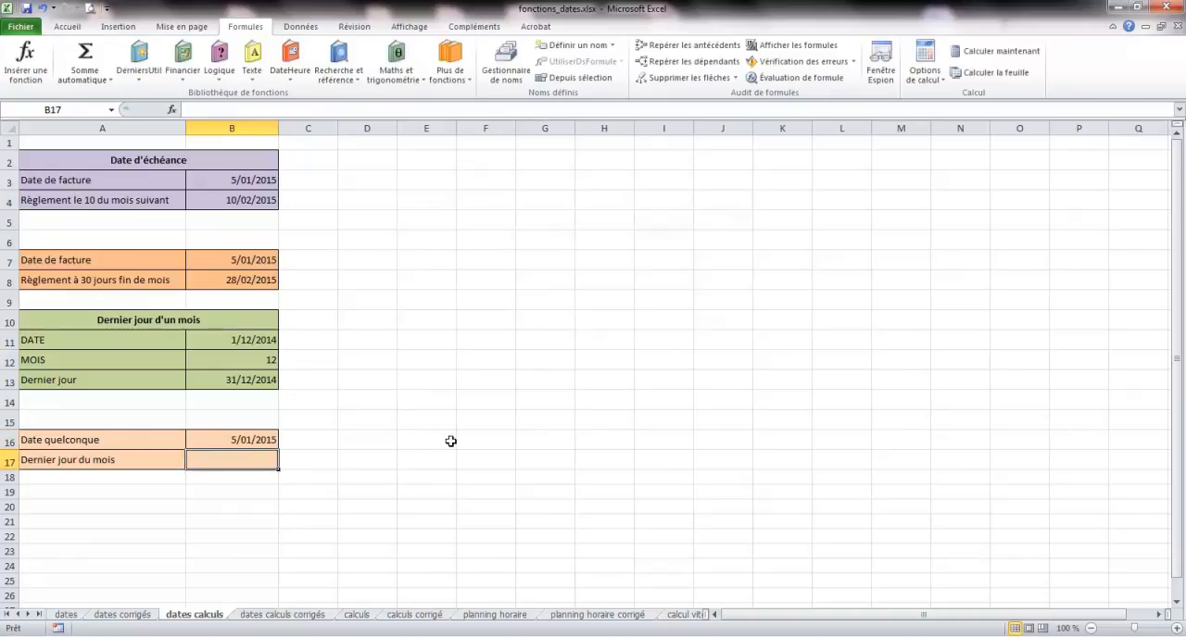
- Insert FIN.MOIS in B17 with B16 as start date and 0 months, and format the cell as a short date
left_click(290, 78)
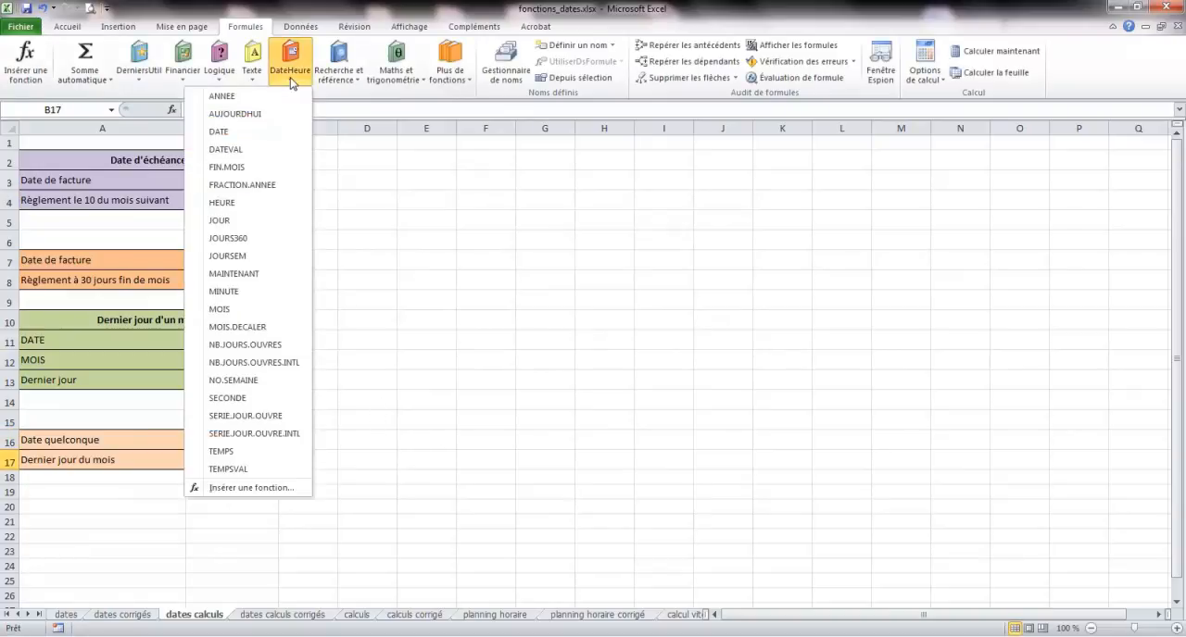
left_click(228, 169)
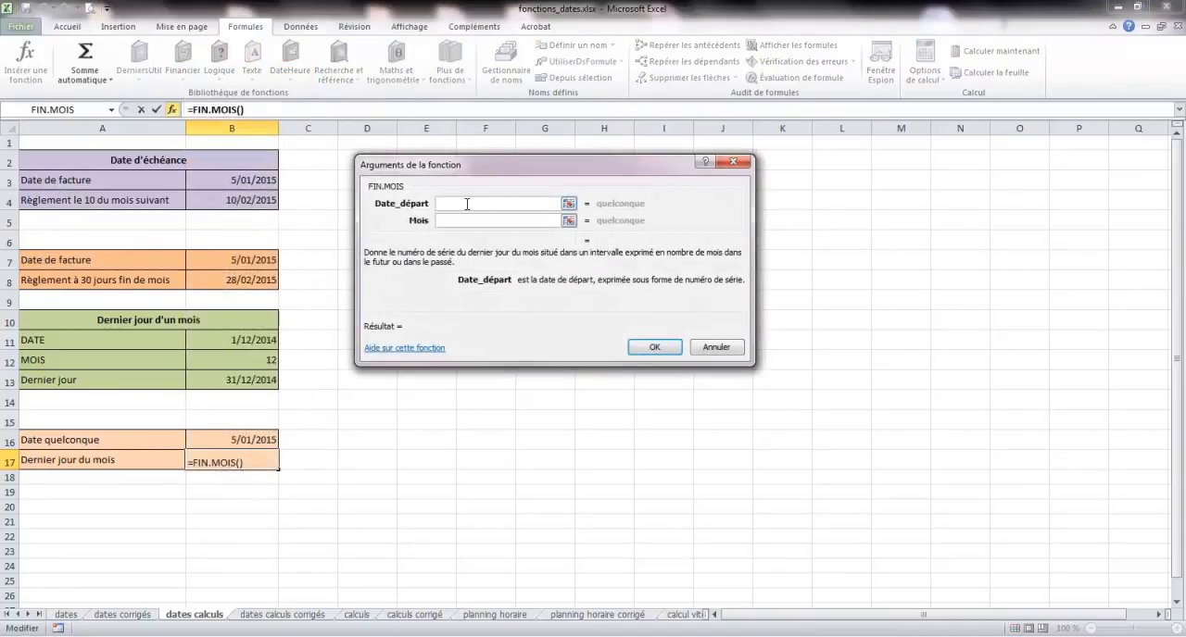
left_click(260, 444)
left_click(446, 221)
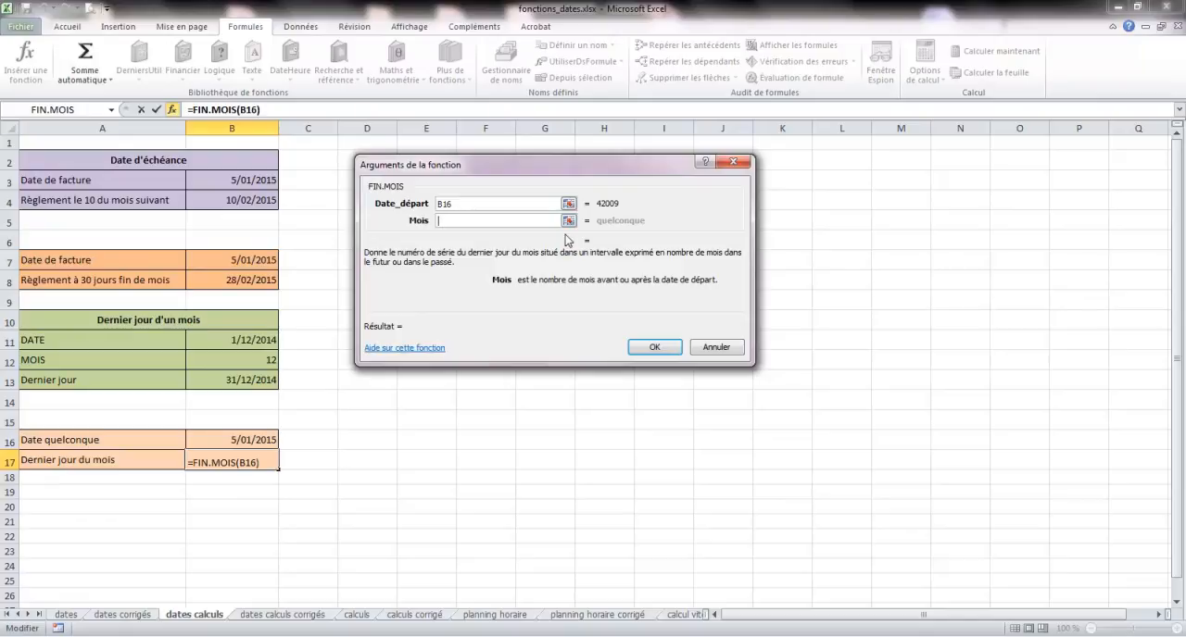
type("0")
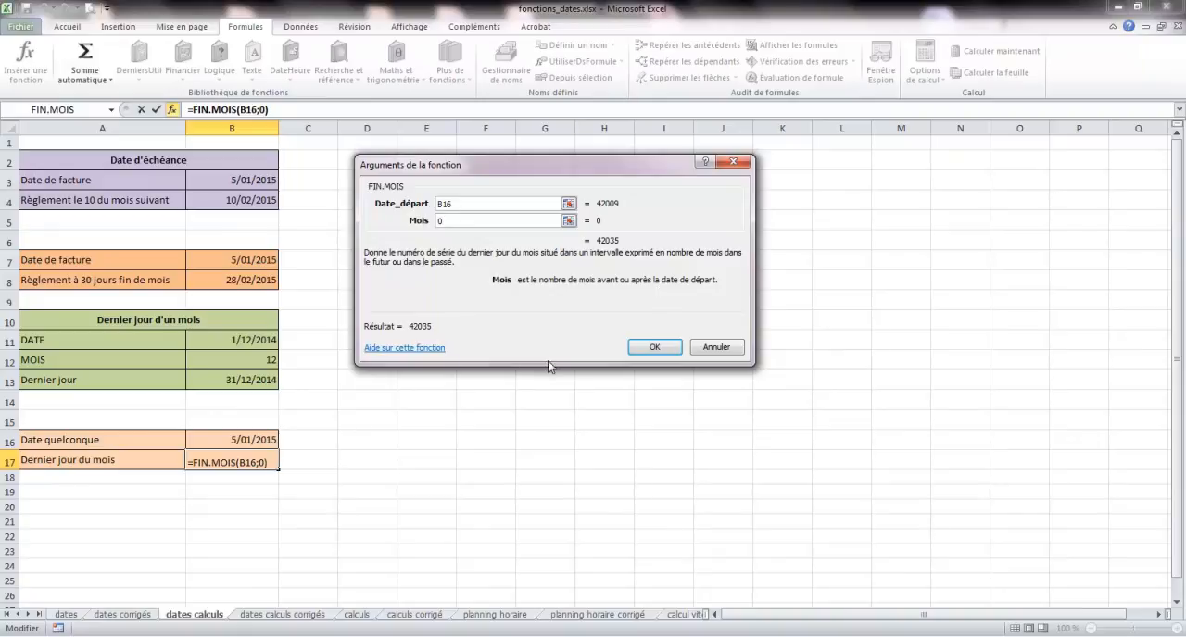
left_click(646, 347)
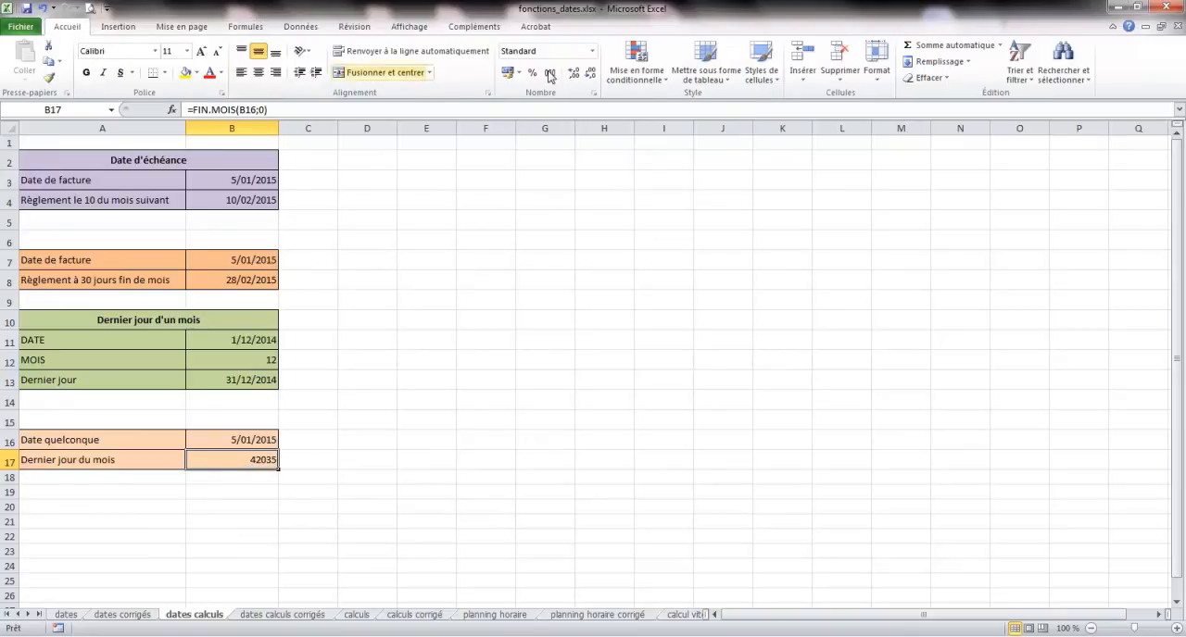
left_click(592, 52)
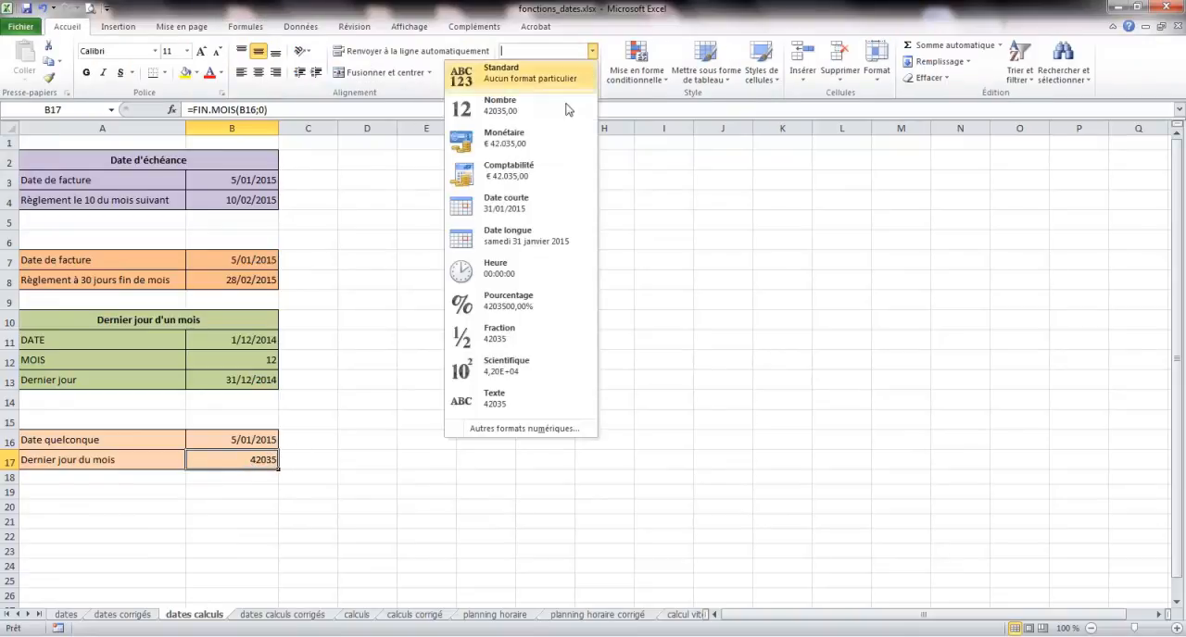
left_click(521, 202)
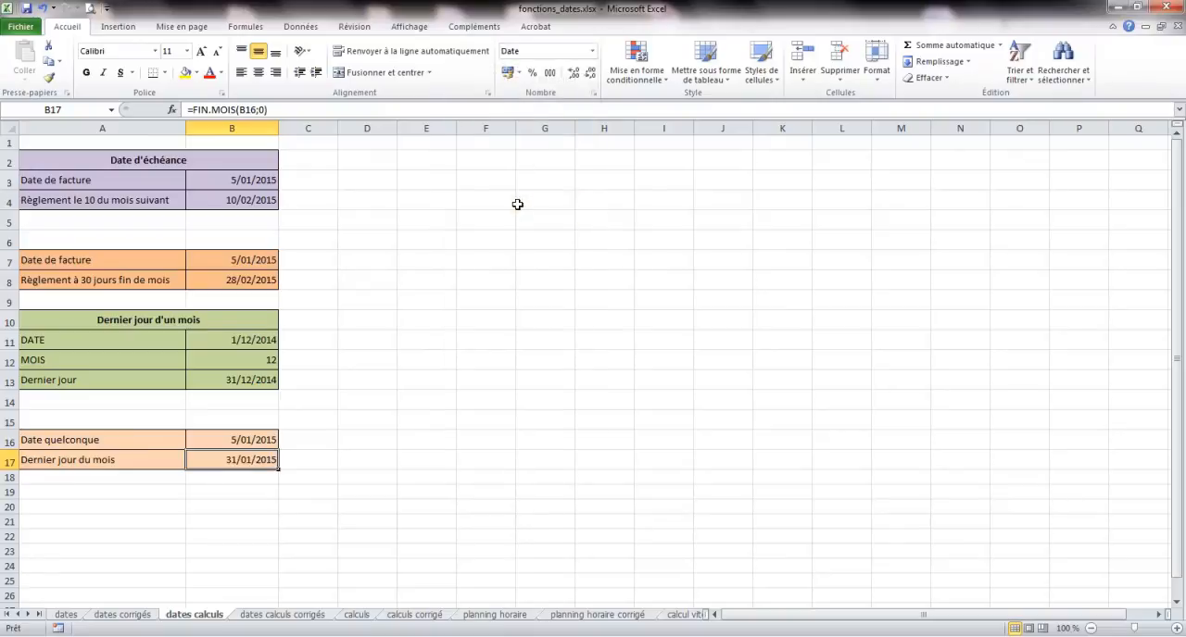
- Switch the number format of cells B17 and B16 to Standard to show their serial numbers
left_click(592, 52)
left_click(556, 74)
left_click(248, 443)
left_click(592, 51)
left_click(556, 73)
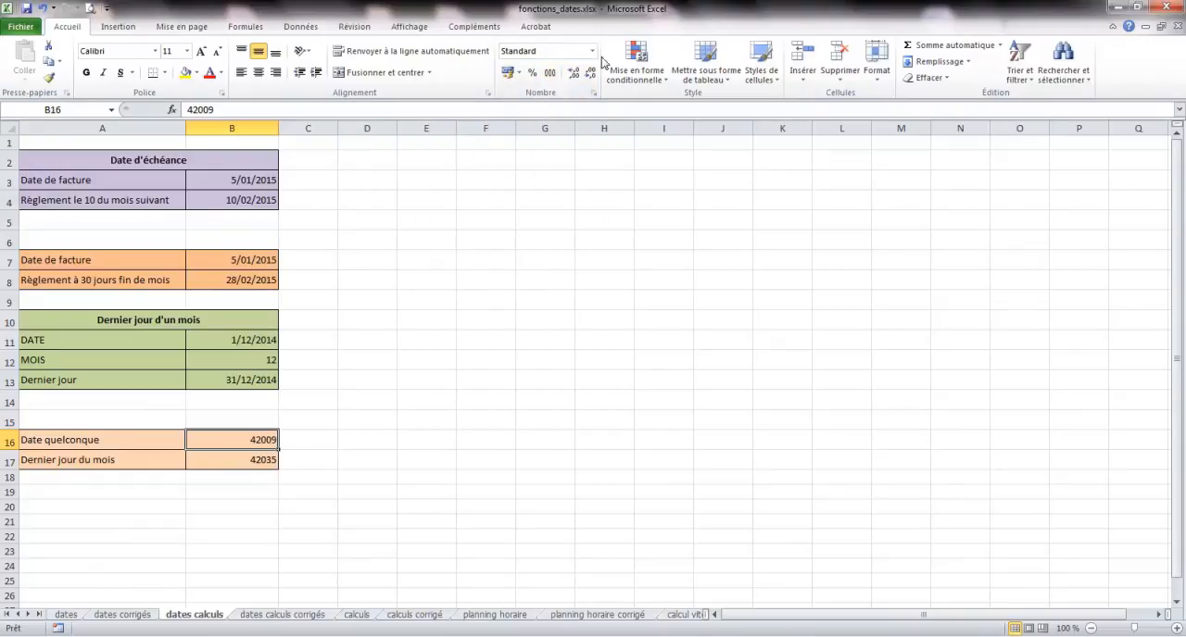
- Apply the short date format (Date courte) to cells B16 and B17
left_click(592, 52)
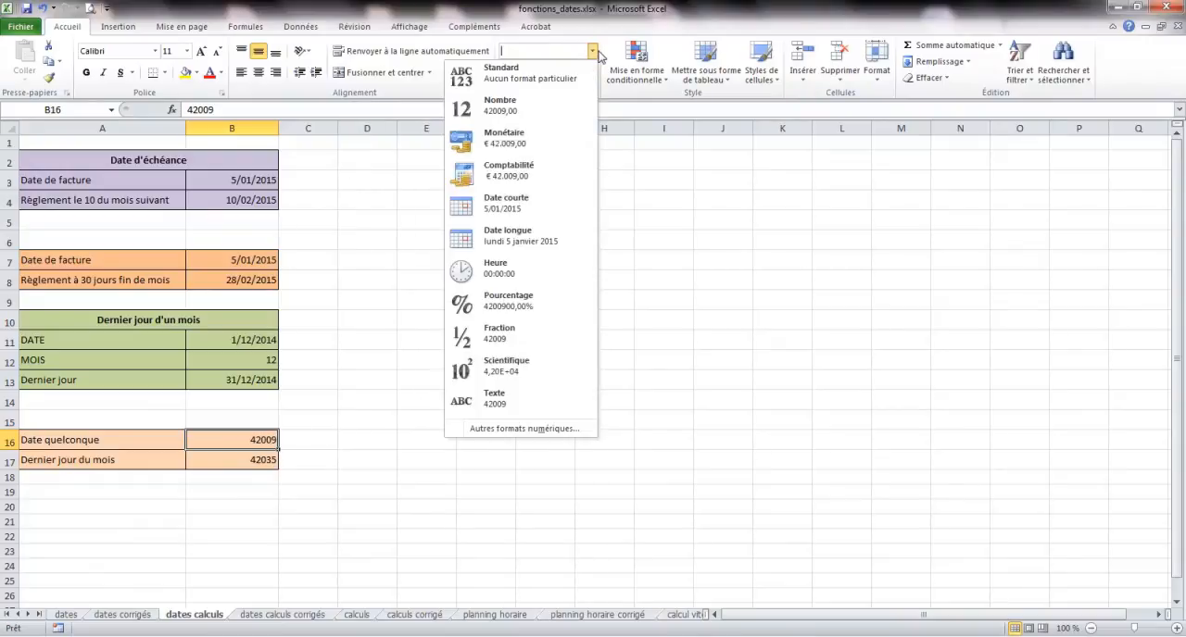
left_click(530, 221)
left_click(272, 460)
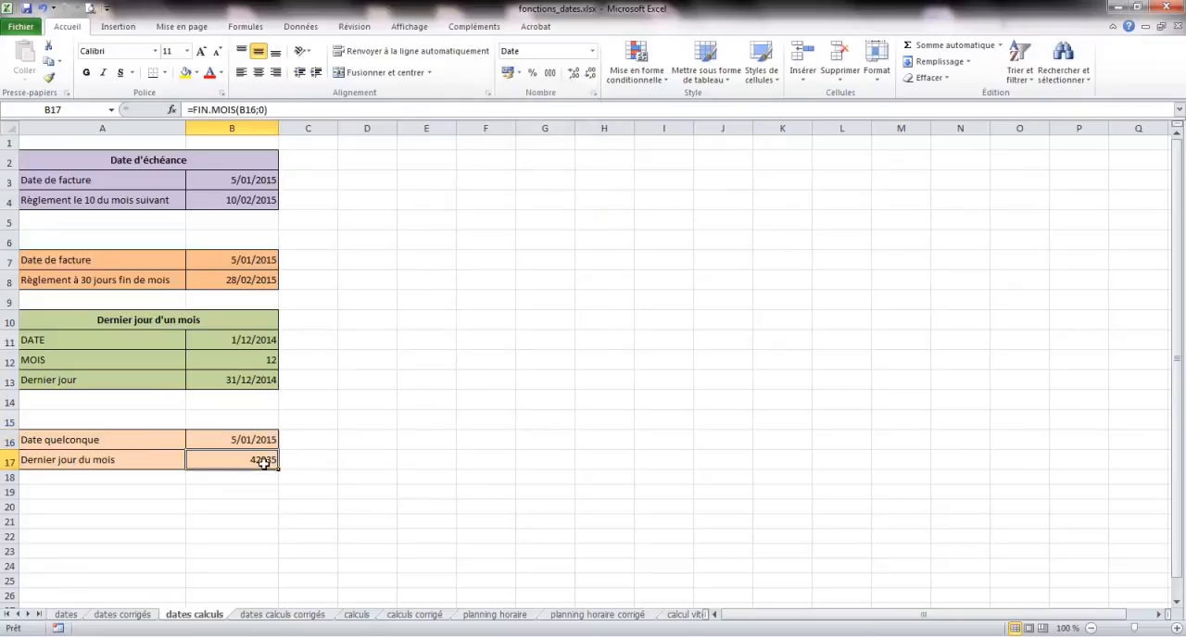
left_click(592, 52)
left_click(532, 202)
- Change the date in B16 to 5/02/2015 to test the FIN.MOIS formula
left_click(247, 441)
left_click(208, 108)
key("BackSpace")
type("2")
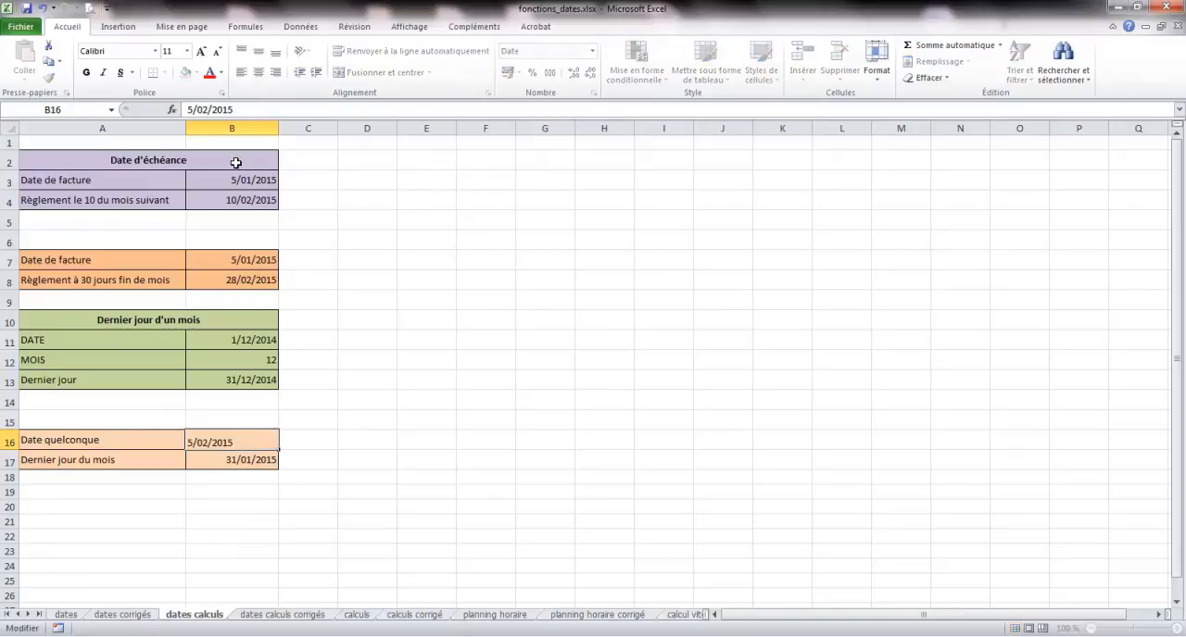
key("Return")
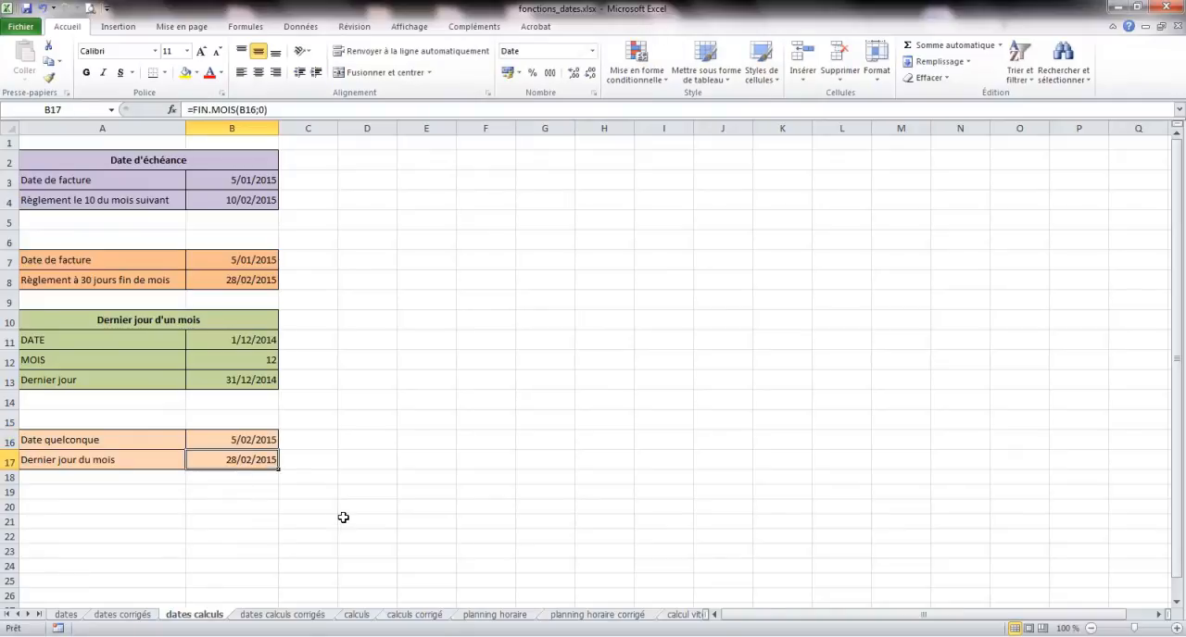